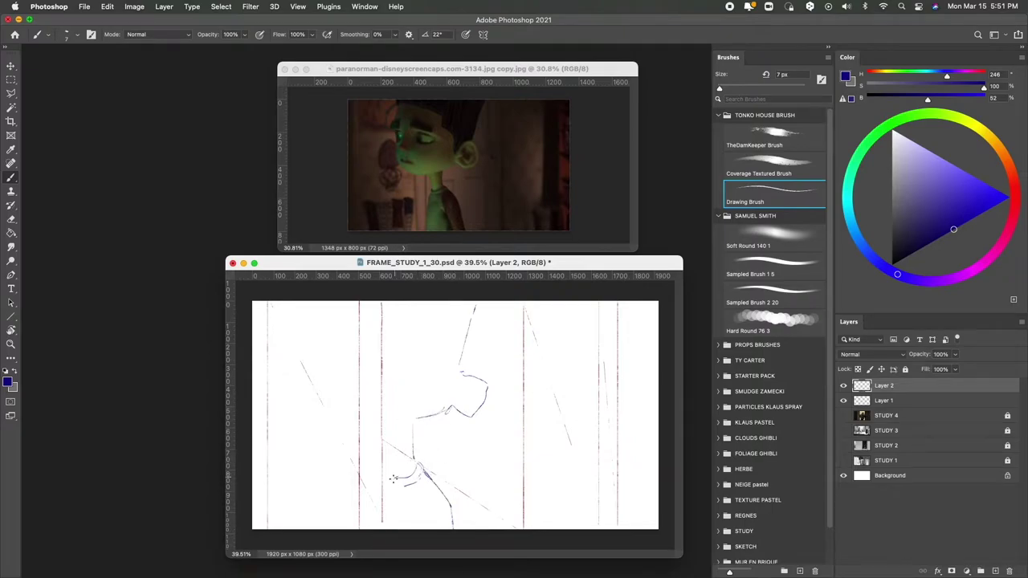
Step: Erase the stray collar loops, nudge the blue sketch up about 18 px, and add Layer 3
left_click_drag(387, 482, 407, 474)
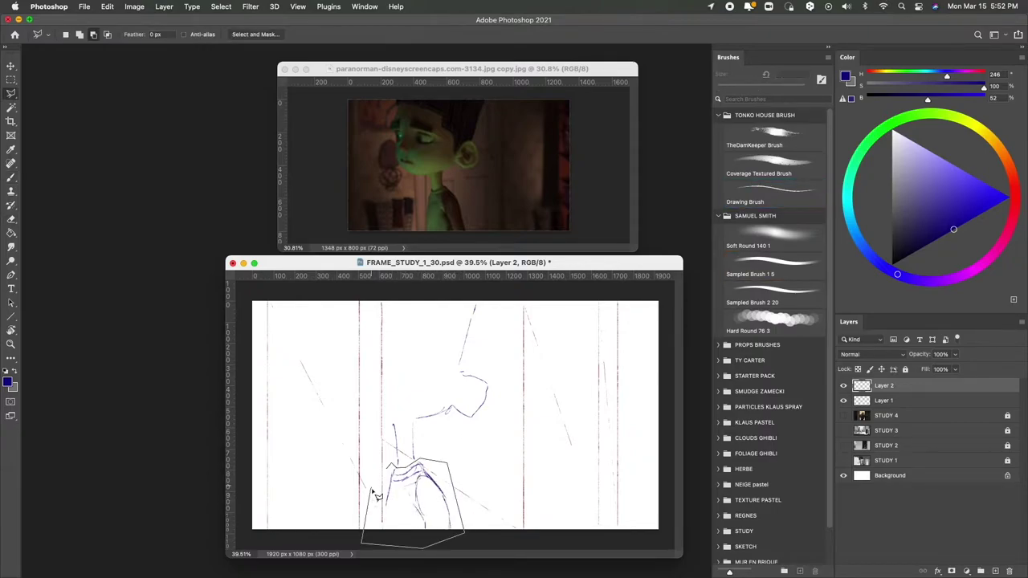
left_click_drag(404, 526, 404, 511)
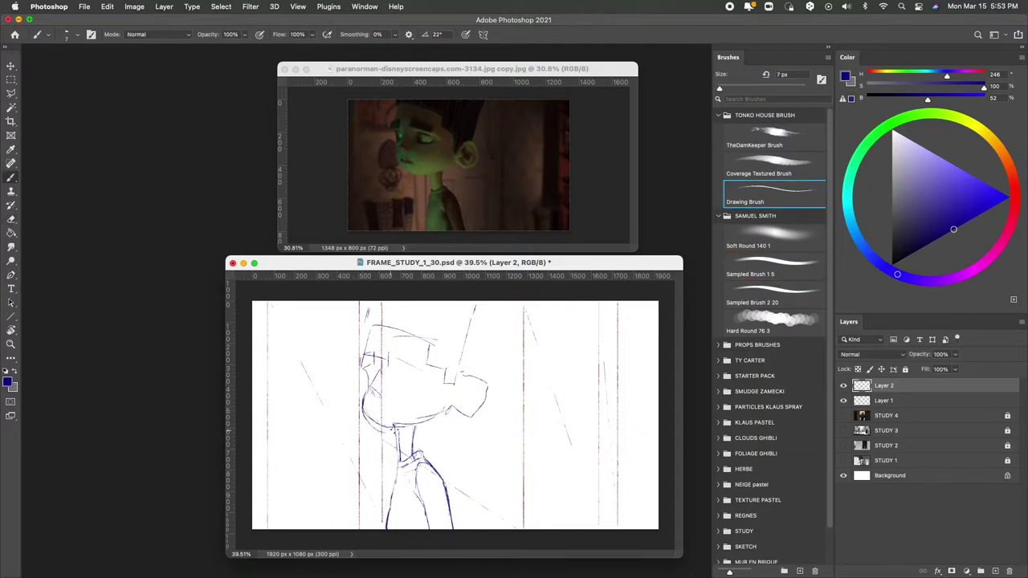
key("e")
key("Escape")
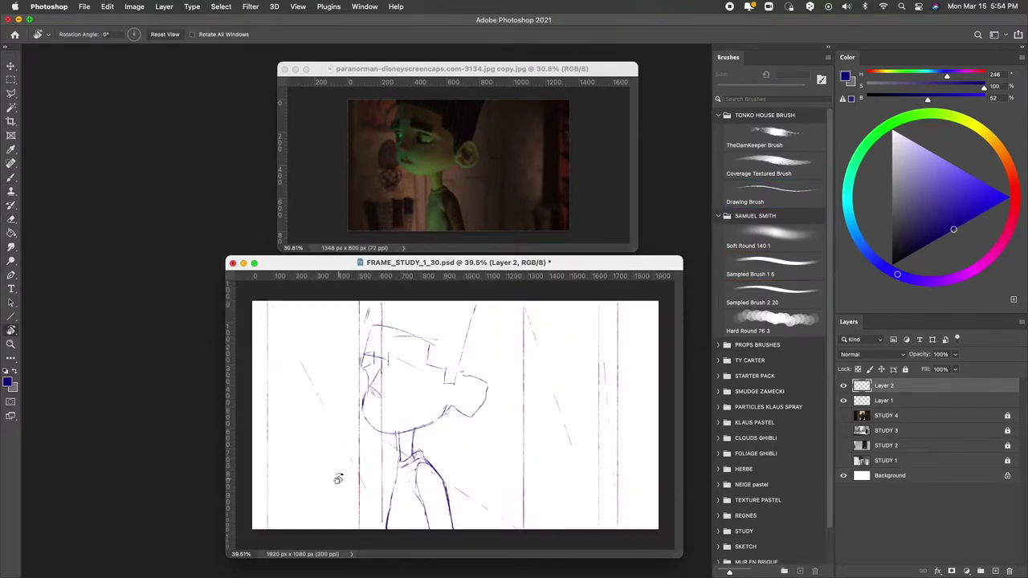
key("ctrl+shift+alt+n")
key("b")
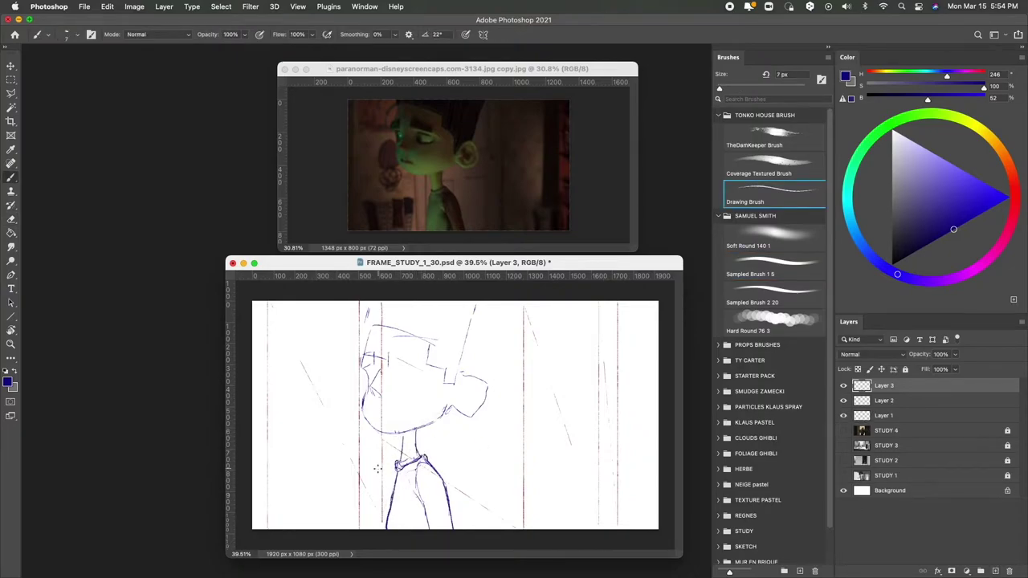
Step: Lasso the ear on Layer 2 and merge the two sketch layers into one
key("e")
key("alt+bracketleft")
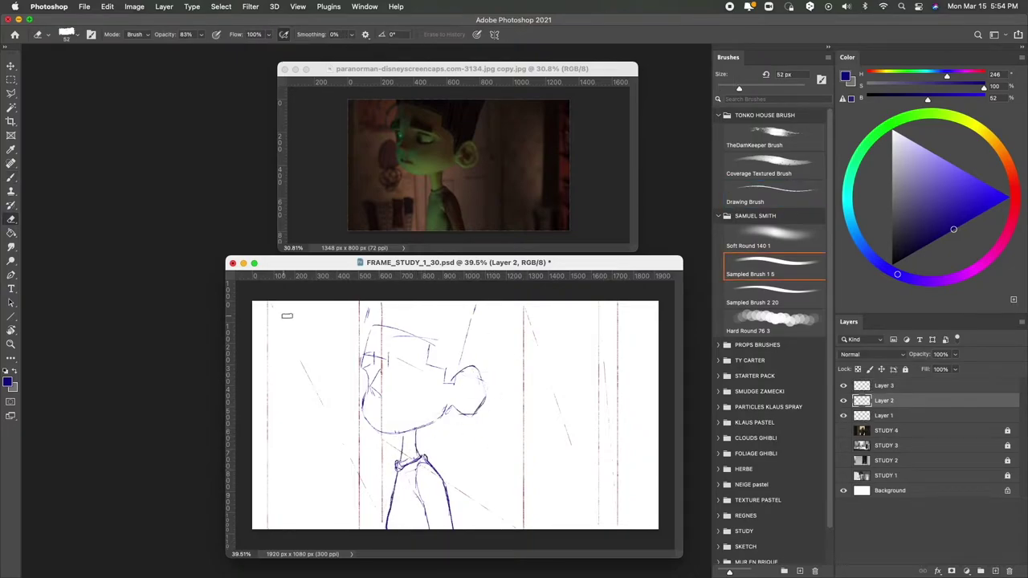
key("l")
left_click_drag(458, 349, 462, 377)
key("ctrl+d")
left_click(883, 386, "shift")
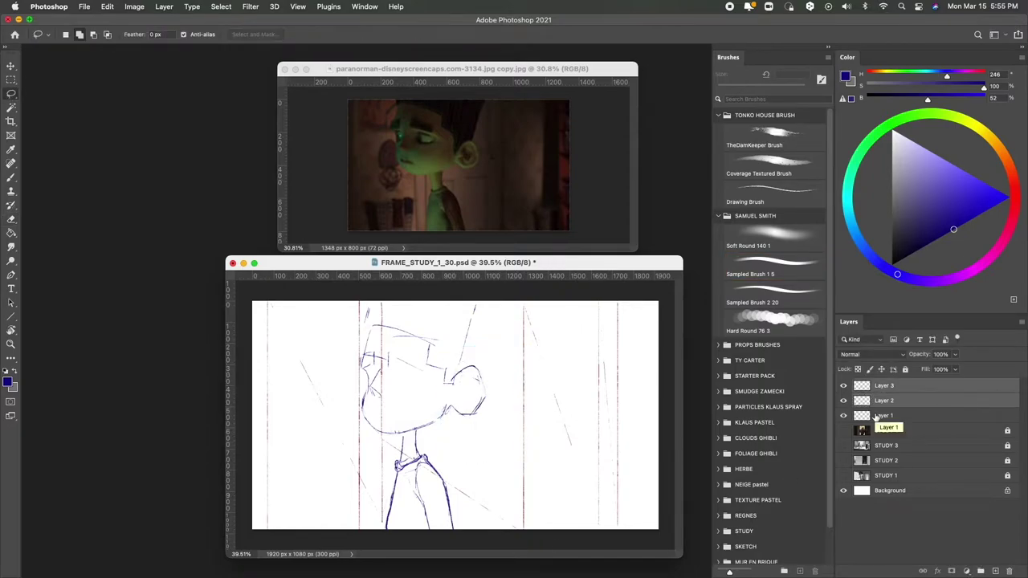
key("ctrl+e")
Step: Reshape the ear slightly and draw a new line along the front of the face
key("ctrl+t")
left_click_drag(502, 440, 508, 440)
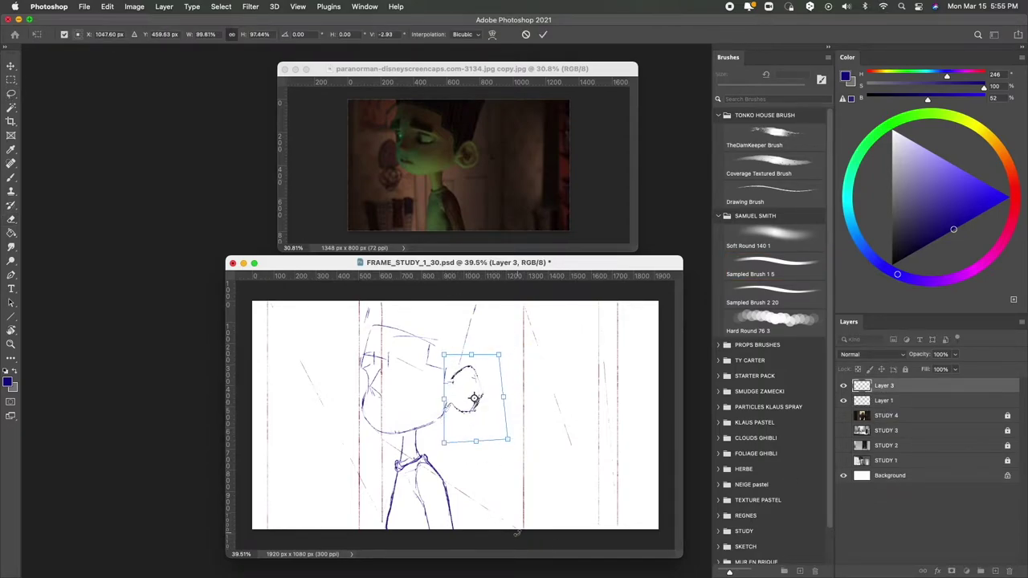
key("Return")
key("ctrl+d")
key("b")
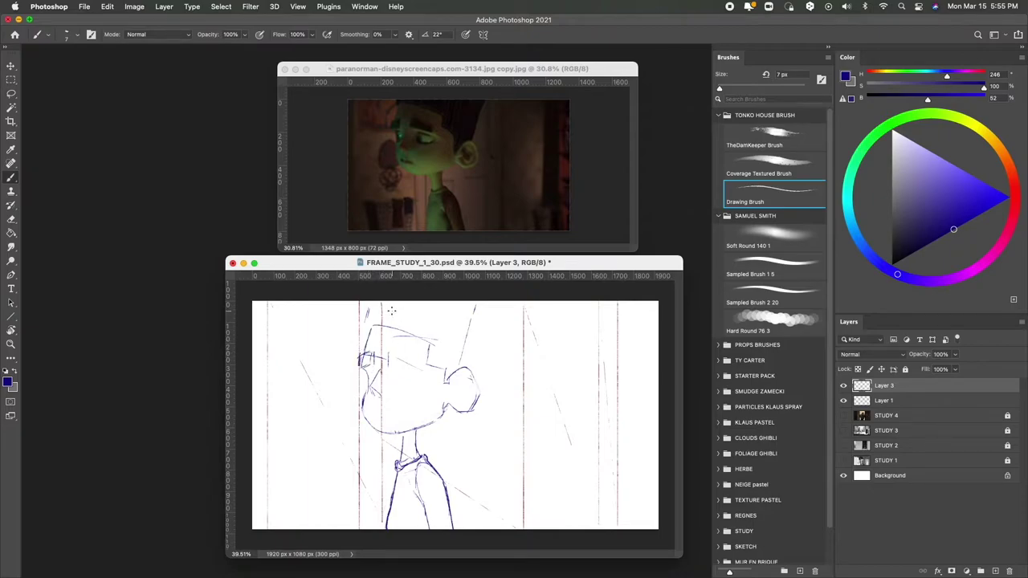
key("e")
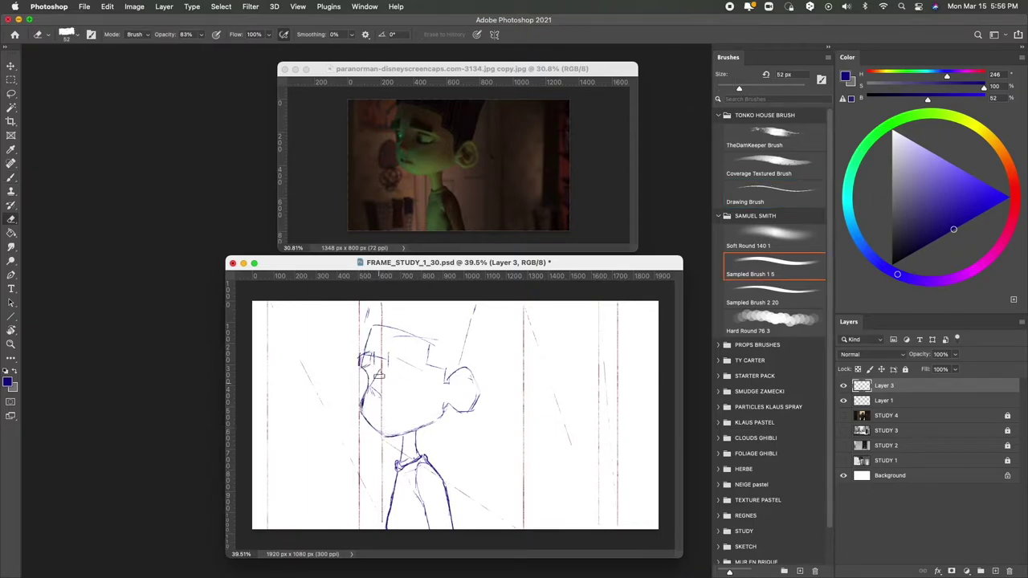
key("b")
left_click_drag(480, 312, 464, 367)
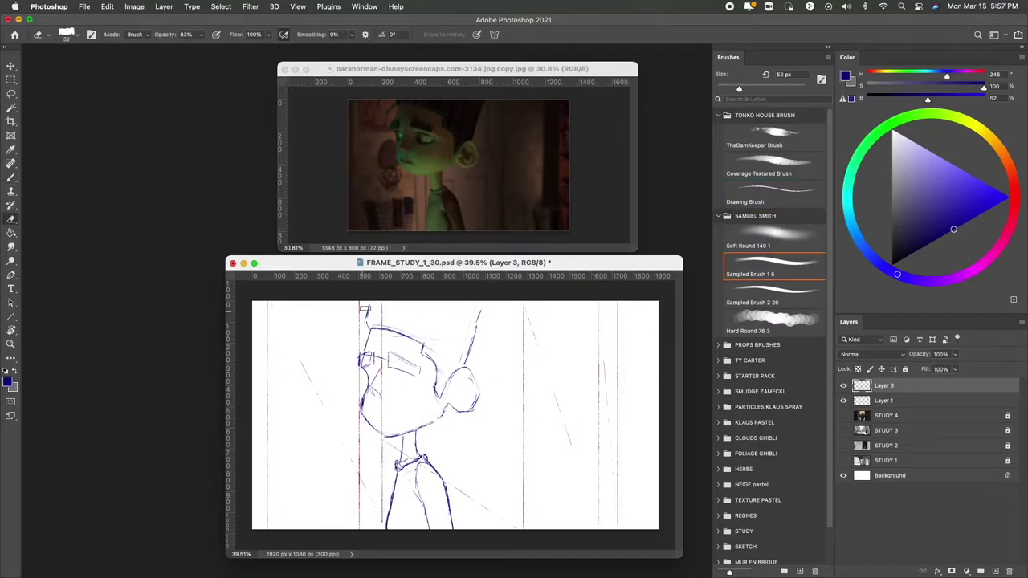
Step: Scale the whole sketch to about 101.53% and add an empty Layer 4
key("ctrl+t")
left_click_drag(419, 307, 405, 378)
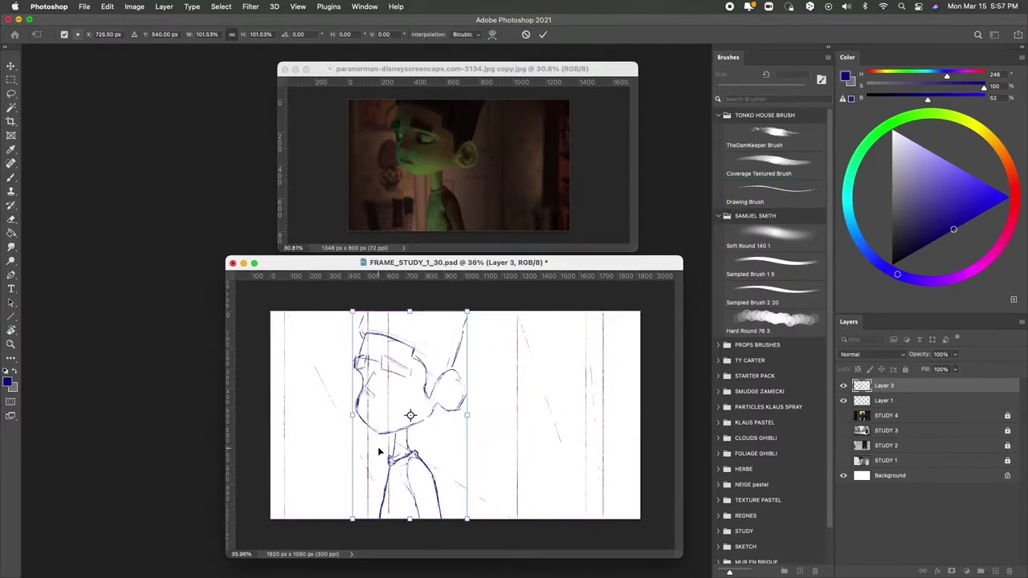
key("Return")
key("b")
key("ctrl+shift+alt+n")
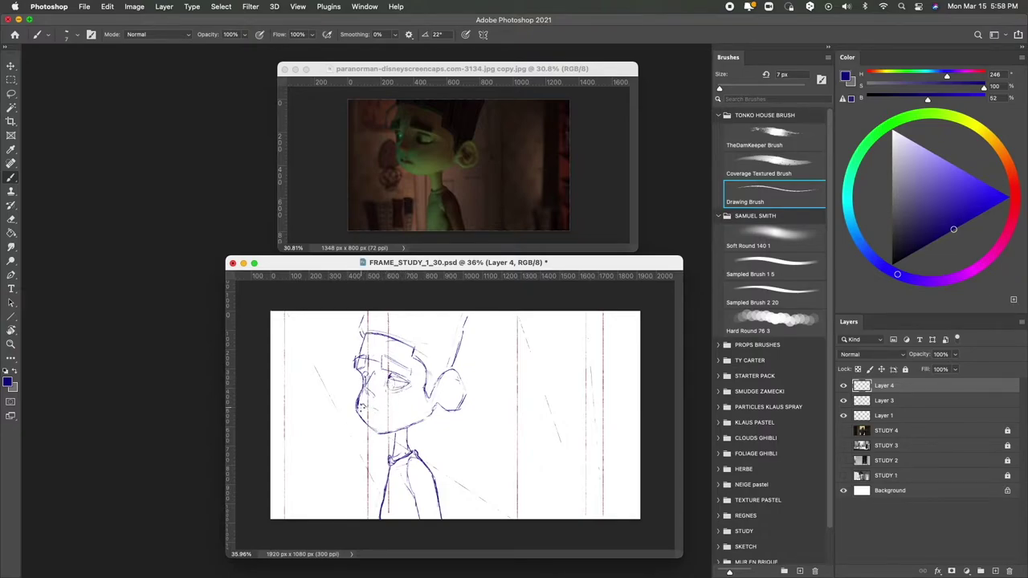
Step: Merge Layer 3 into Layer 4 and nudge the chin area into place
key("ctrl+e")
key("ctrl+t")
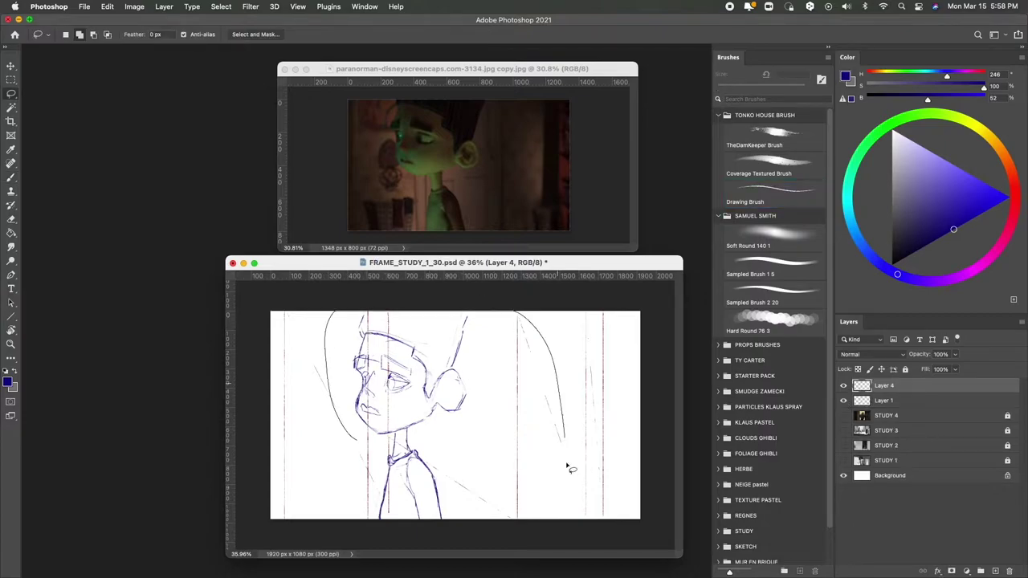
left_click_drag(346, 439, 343, 460)
scroll(350, 445, "up", 3)
key("Return")
Step: Lasso the body sketch and shift it slightly to the right
key("l")
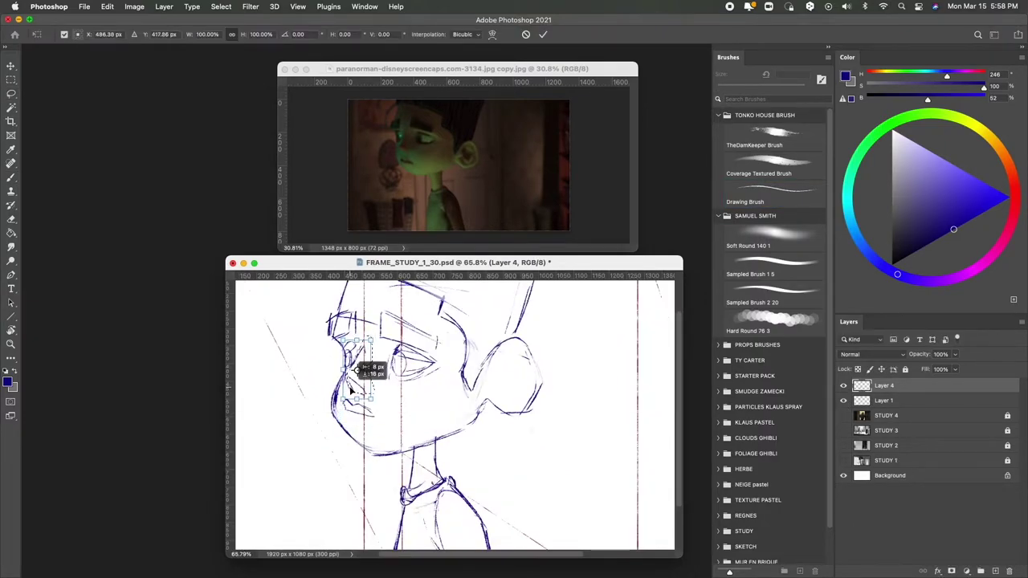
scroll(303, 432, "down", 2)
scroll(356, 395, "up", 3)
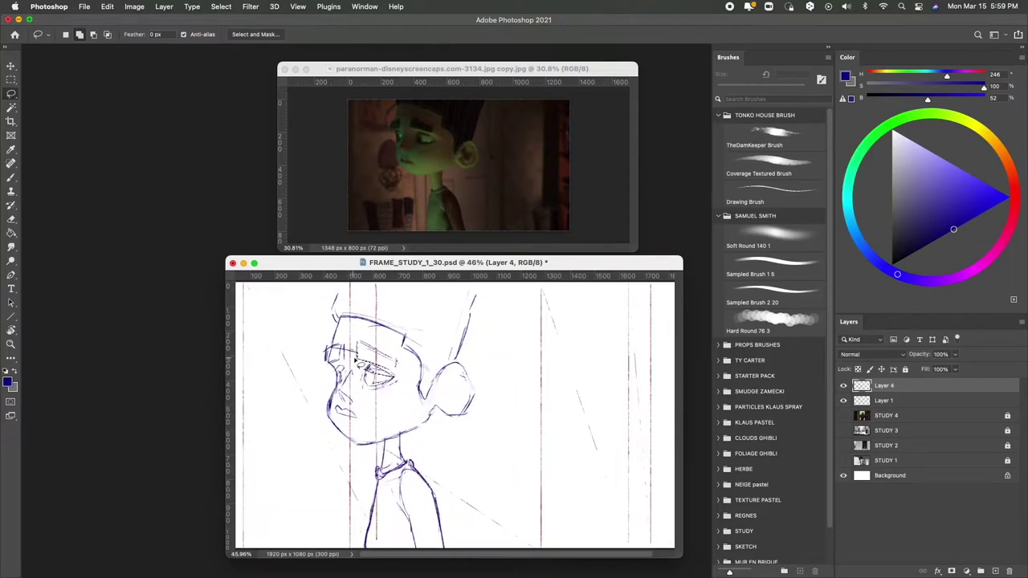
scroll(335, 429, "down", 2)
scroll(203, 217, "up", 2)
scroll(371, 436, "down", 3)
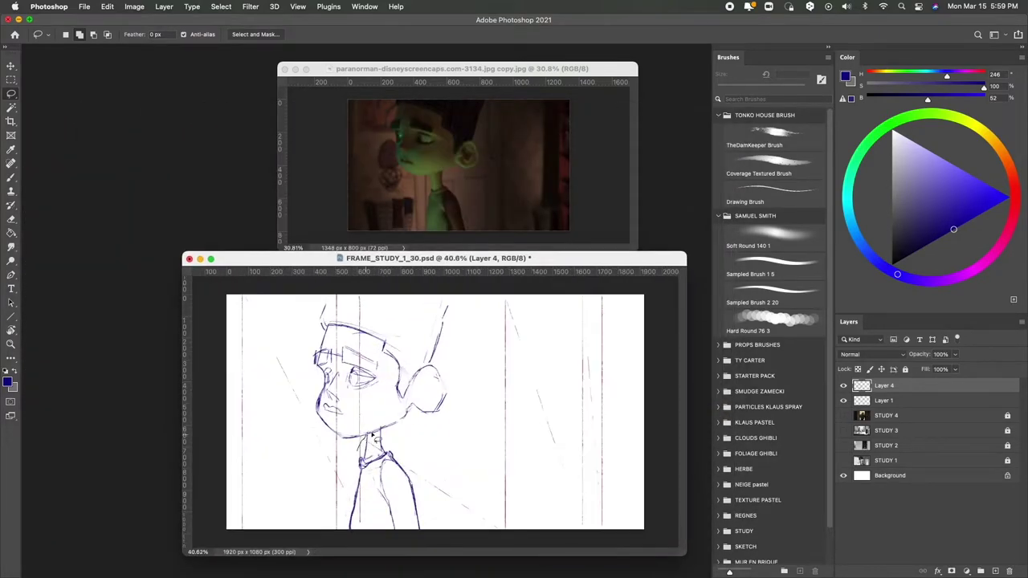
key("ctrl+t")
left_click_drag(386, 464, 394, 465)
key("Return")
Step: Combine the face lines into Layer 5 and lasso the face area
key("ctrl+shift+alt+n")
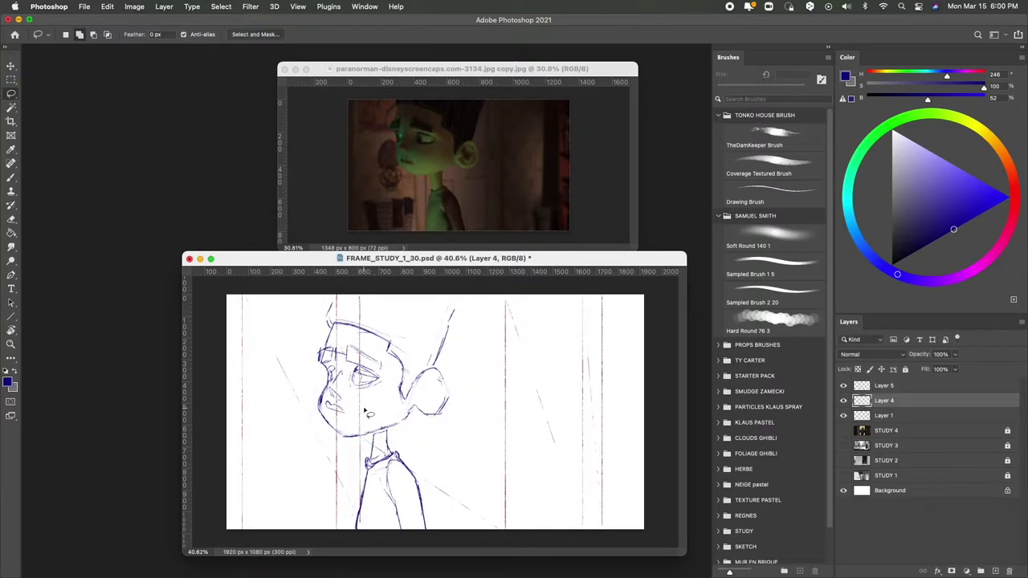
key("BackSpace")
left_click_drag(331, 443, 332, 440)
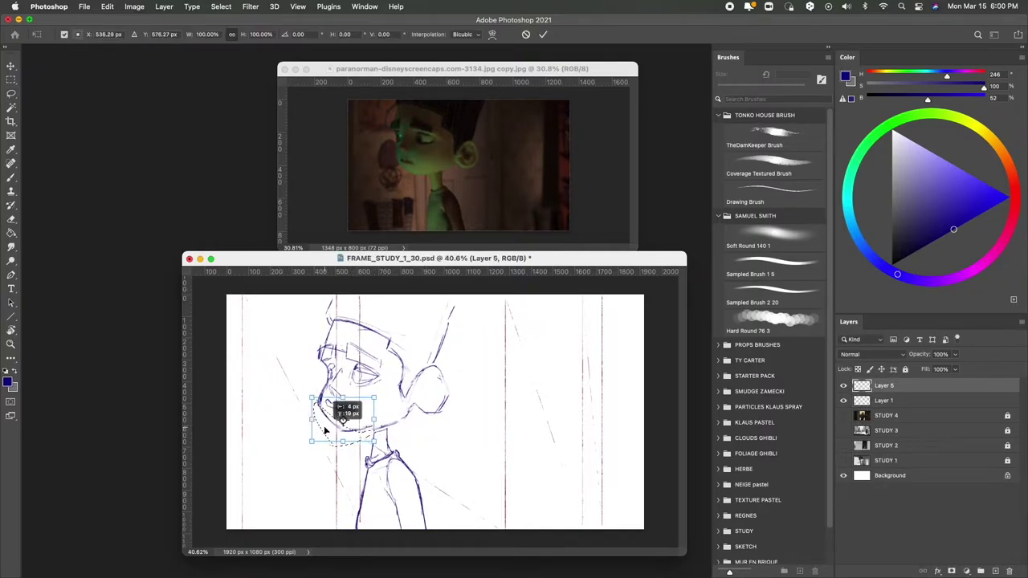
key("ctrl+d")
scroll(317, 446, "up", 1)
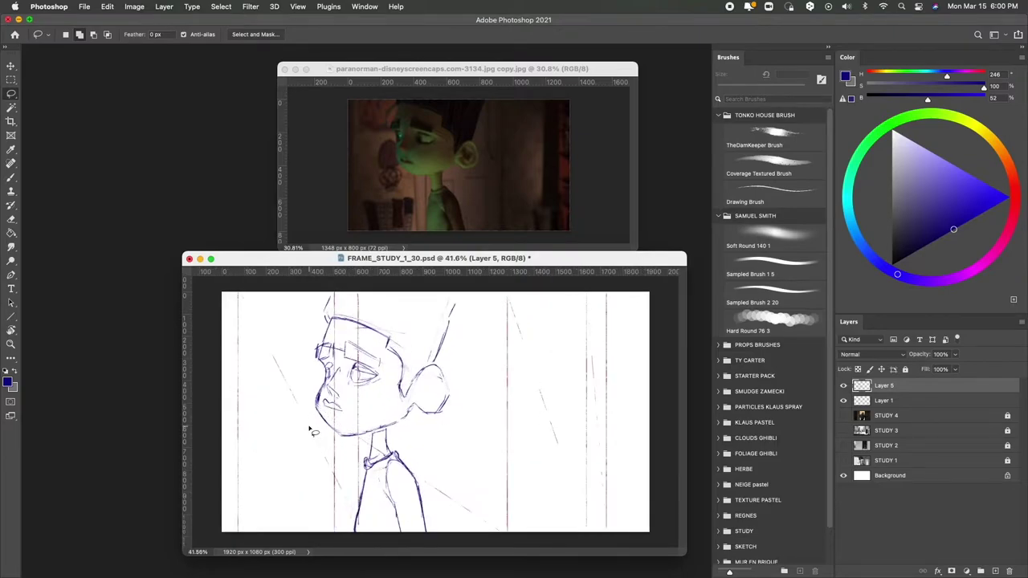
Step: Move the ear about 27 px left, add Layer 6 below, and pick white paint
key("ctrl+t")
left_click_drag(440, 297, 410, 437)
key("Return")
key("Return")
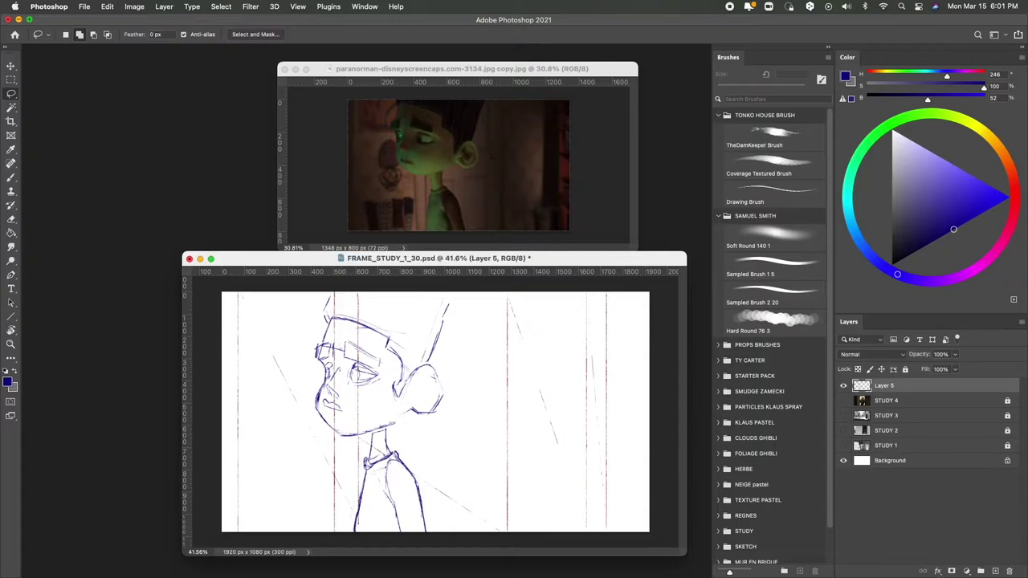
key("ctrl+shift+alt+n")
key("b")
left_click(774, 263)
Step: Fill Layer 6 with a salmon base and texture it with warm textured-brush strokes
scroll(436, 411, "down", 2)
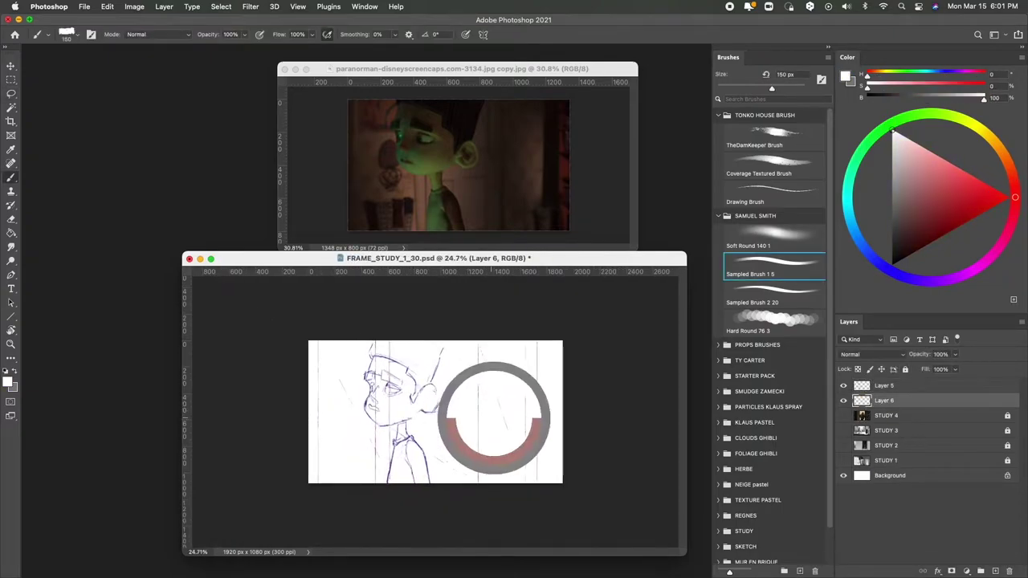
left_click(494, 417, "alt")
key("alt+BackSpace")
left_click(773, 165)
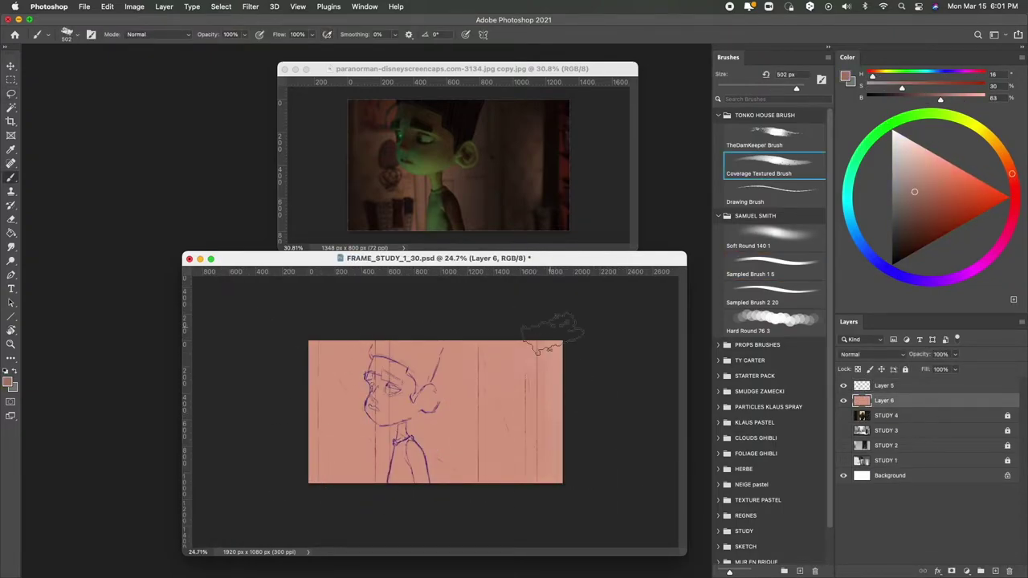
mouse_move(522, 401)
left_mouse_down()
mouse_move(476, 447)
mouse_move(361, 426)
left_mouse_up()
left_click_drag(337, 378, 518, 415)
left_click_drag(490, 450, 337, 369)
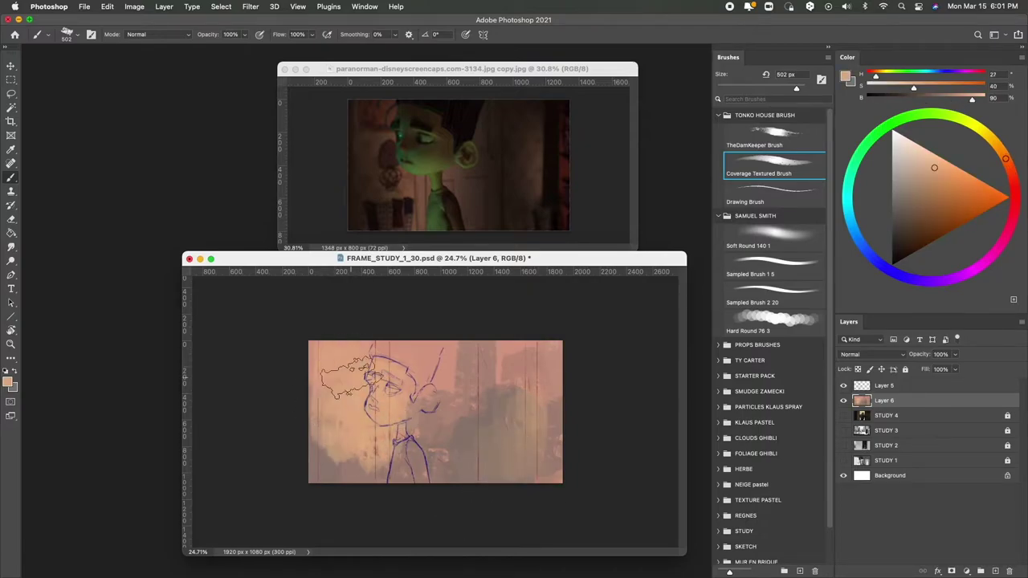
left_click_drag(321, 418, 450, 450)
Step: Paint dark strokes along the right side on a new, locked Layer 7
left_click(526, 450, "alt")
left_click_drag(482, 354, 535, 420)
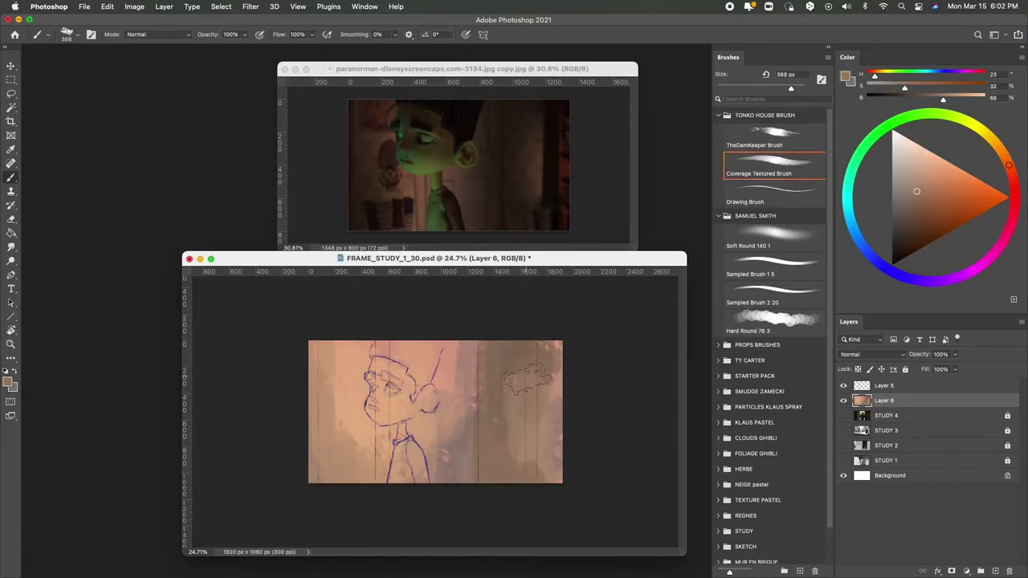
key("ctrl+shift+alt+n")
mouse_move(543, 483)
left_mouse_down()
mouse_move(543, 341)
mouse_move(535, 483)
mouse_move(551, 346)
mouse_move(551, 482)
mouse_move(554, 436)
left_mouse_up()
key("slash")
Step: On Layer 8, fill the right strip brown-orange, then repaint it darker with a 171 px Coverage Textured Brush
key("ctrl+shift+alt+n")
left_click(571, 339, "alt")
key("comma")
left_click(755, 164)
left_click(553, 418, "alt")
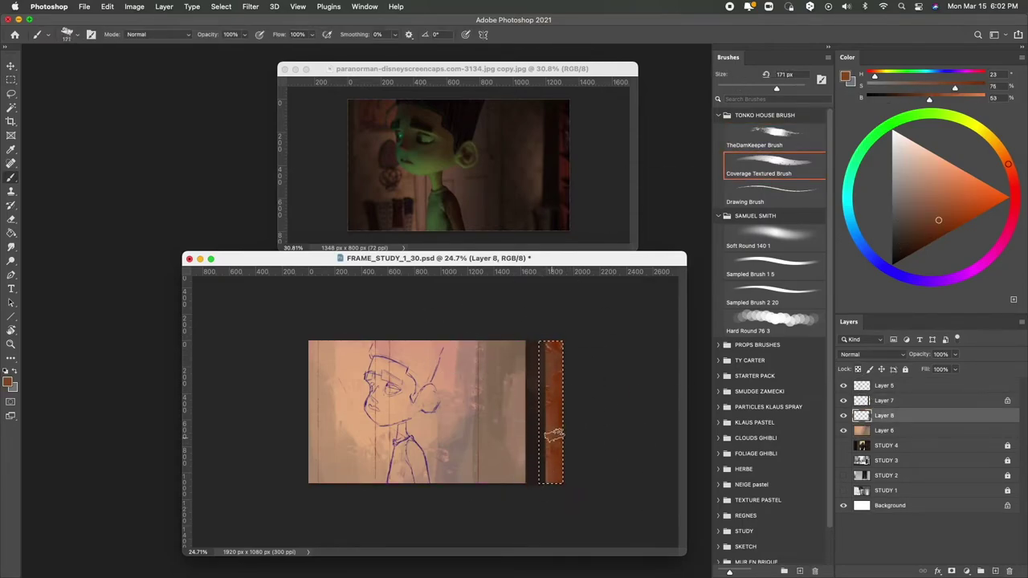
left_click(547, 343, "alt")
left_click_drag(551, 478, 551, 345)
Step: Repaint the right strip orange-brown with a 200 px brush and deselect it
key("bracketright")
left_click(553, 464, "alt")
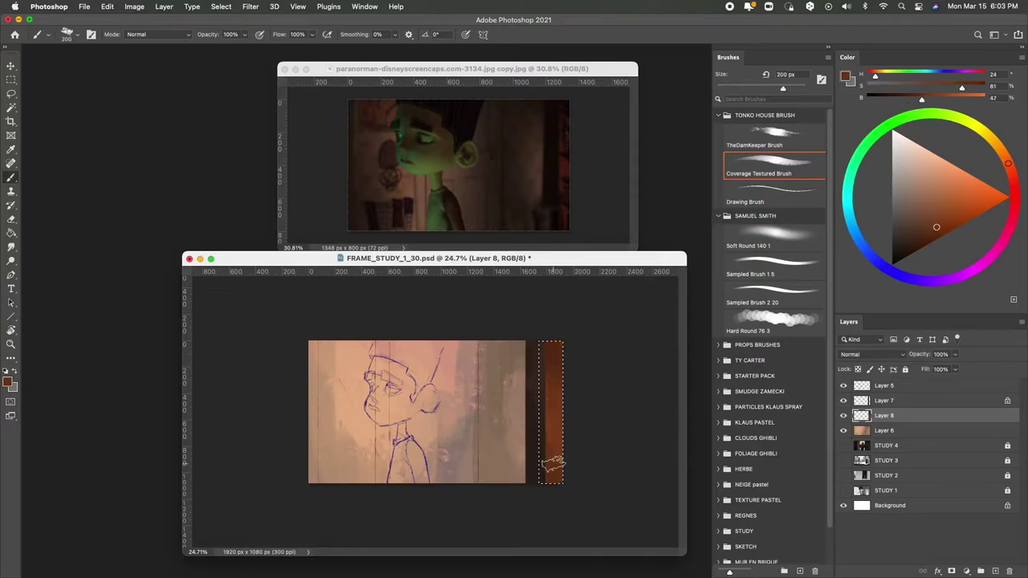
left_click(553, 465, "alt")
left_click_drag(551, 482, 551, 345)
left_click(553, 417, "alt")
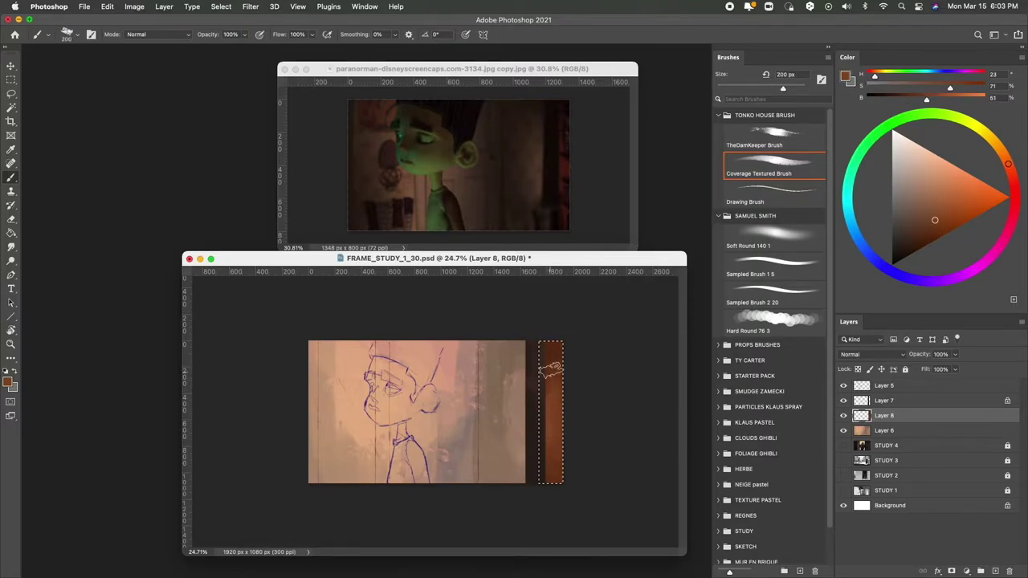
key("ctrl+d")
Step: Darken the left edge strip brown, lasso the head on Layer 5, and add Layer 9
left_click(315, 480, "alt")
left_click_drag(315, 482, 316, 366)
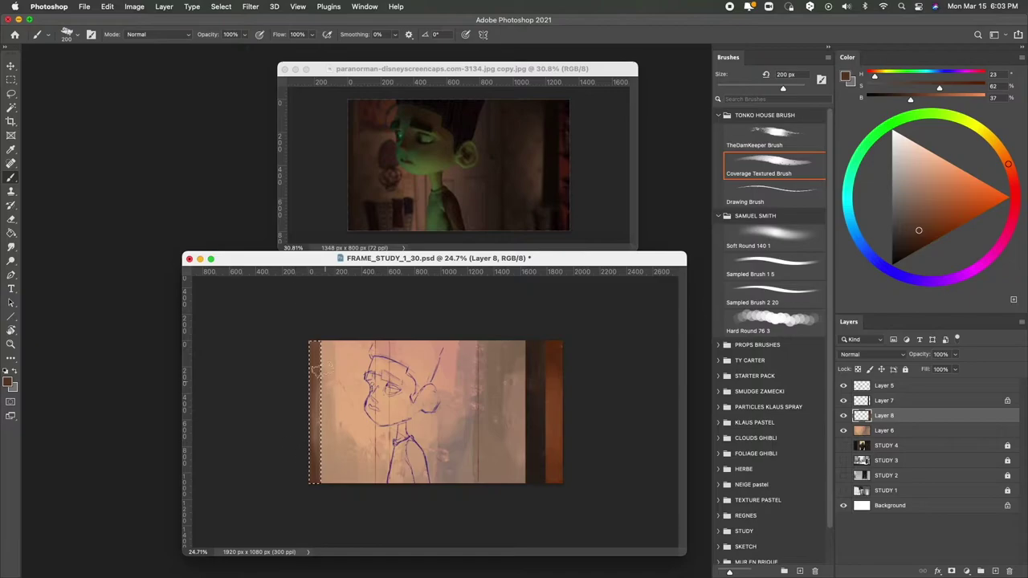
left_click(884, 386)
key("l")
mouse_move(441, 345)
left_mouse_down()
mouse_move(406, 338)
mouse_move(482, 494)
left_mouse_up()
key("ctrl+shift+alt+n")
Step: Marquee the central band and paint it peach with the Coverage Textured Brush
key("m")
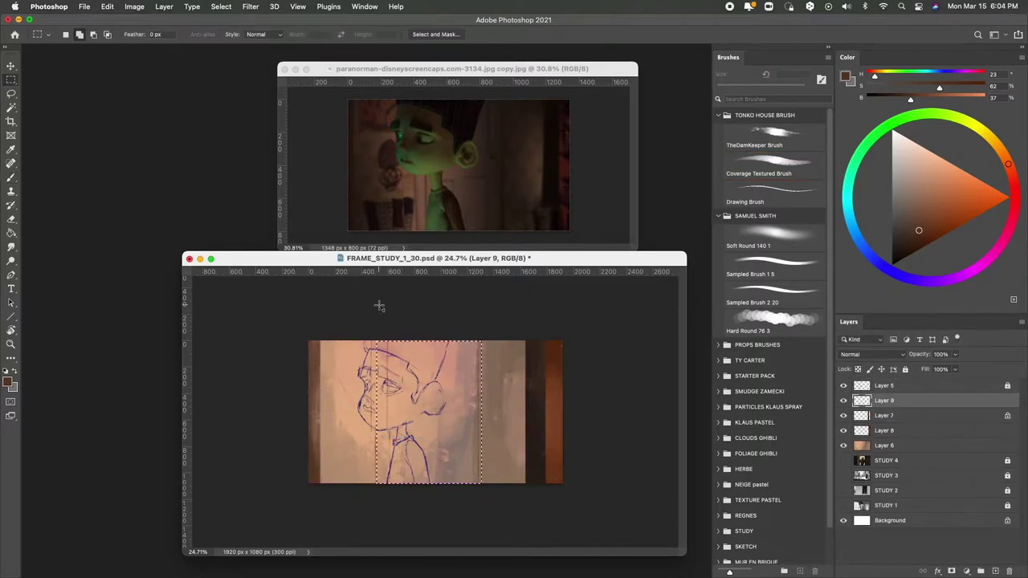
key("b")
left_click(462, 377, "alt")
mouse_move(398, 458)
left_mouse_down()
mouse_move(460, 404)
mouse_move(457, 369)
left_mouse_up()
left_click(353, 401, "alt")
left_click(771, 161)
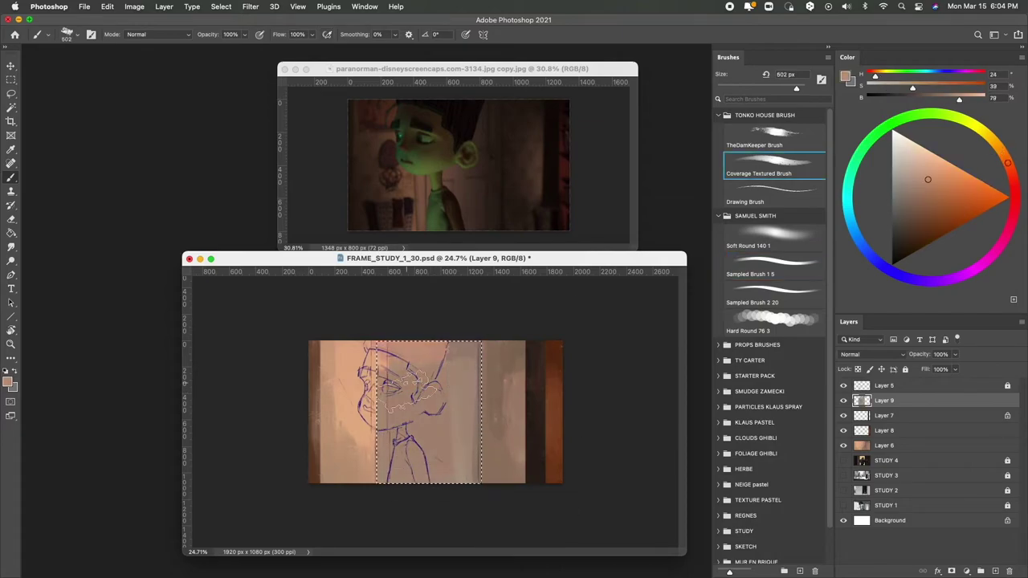
left_click_drag(406, 458, 462, 366)
Step: Build up dark grey-brown shading on the central band's right side
left_click(462, 450, "alt")
left_click_drag(454, 466, 450, 366)
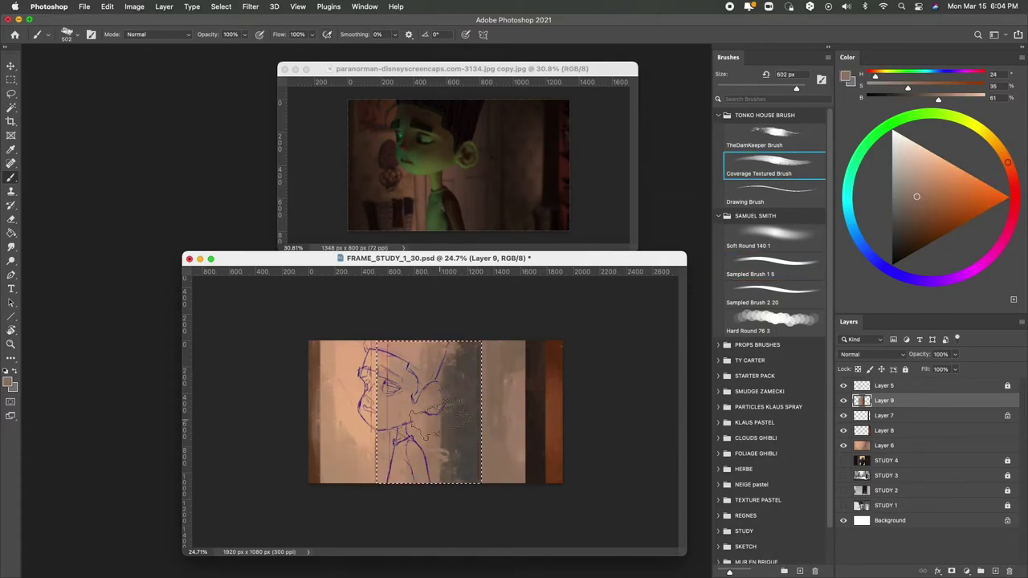
left_click(450, 401, "alt")
mouse_move(417, 462)
left_mouse_down()
mouse_move(448, 426)
mouse_move(429, 461)
left_mouse_up()
left_click(448, 426, "alt")
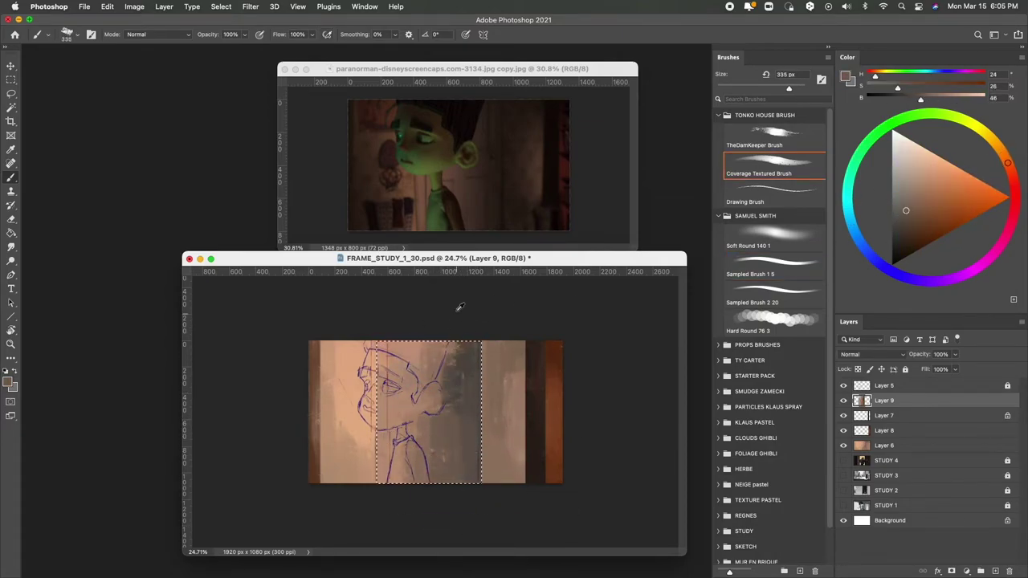
left_click_drag(474, 349, 470, 348)
left_click_drag(437, 462, 406, 397)
Step: On Layer 10, draw a dark vertical line with Sampled Brush 1 5 and test muted browns
left_click(438, 437, "alt")
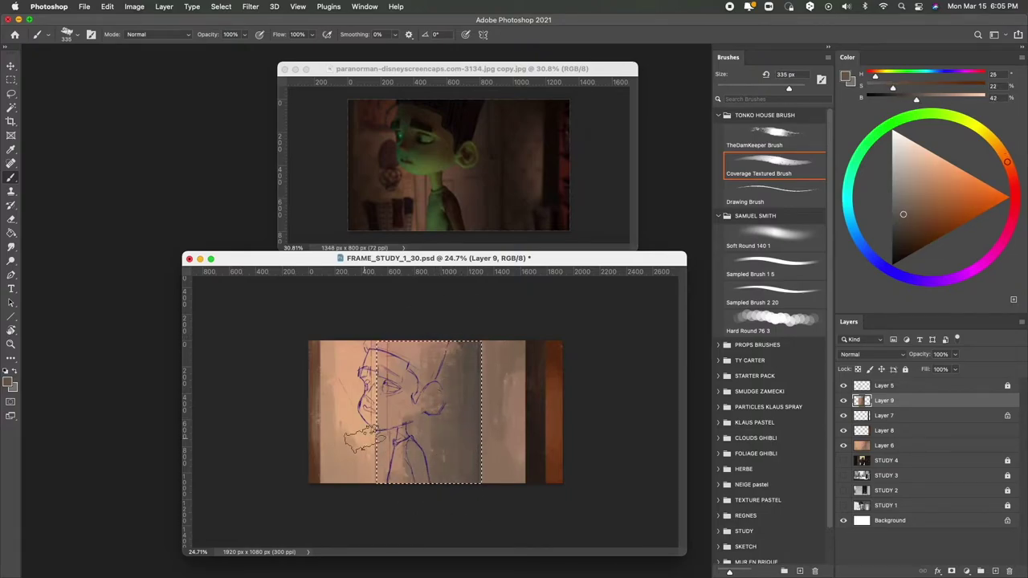
key("ctrl+shift+alt+n")
left_click(771, 261)
left_click_drag(385, 353, 386, 474)
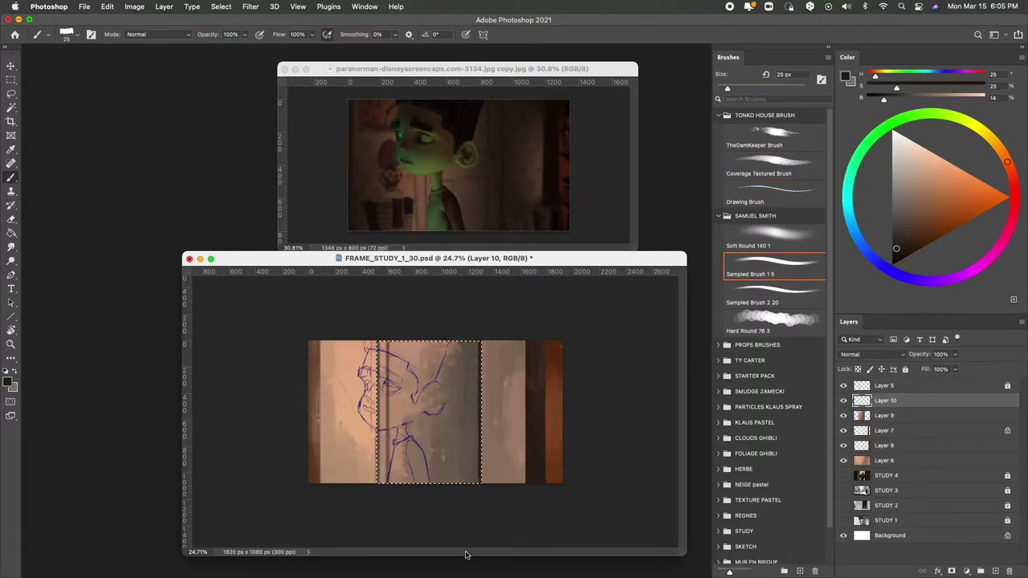
left_click(470, 410, "alt")
left_click(474, 416, "alt")
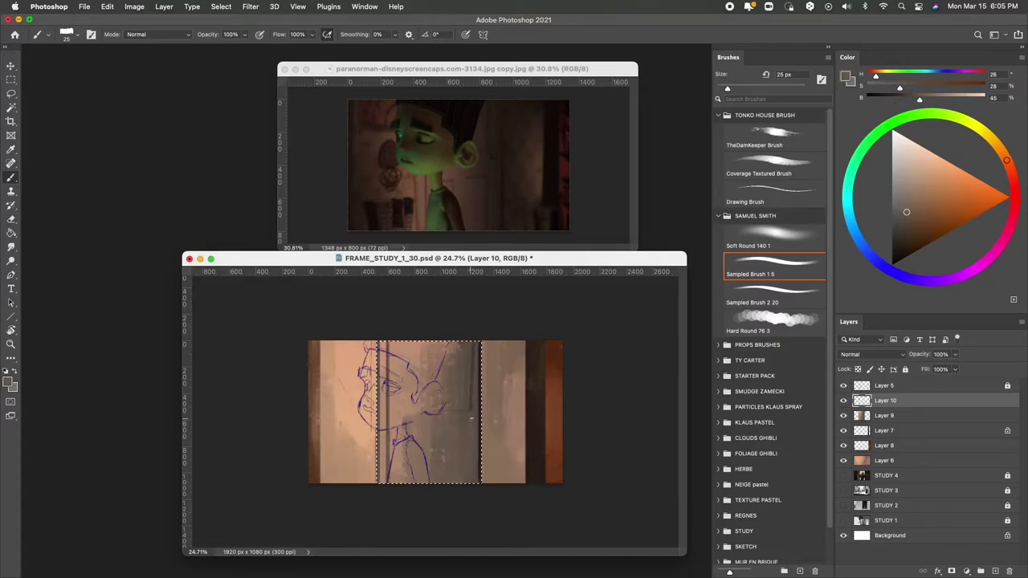
left_click(464, 444, "alt")
left_click(406, 414, "alt")
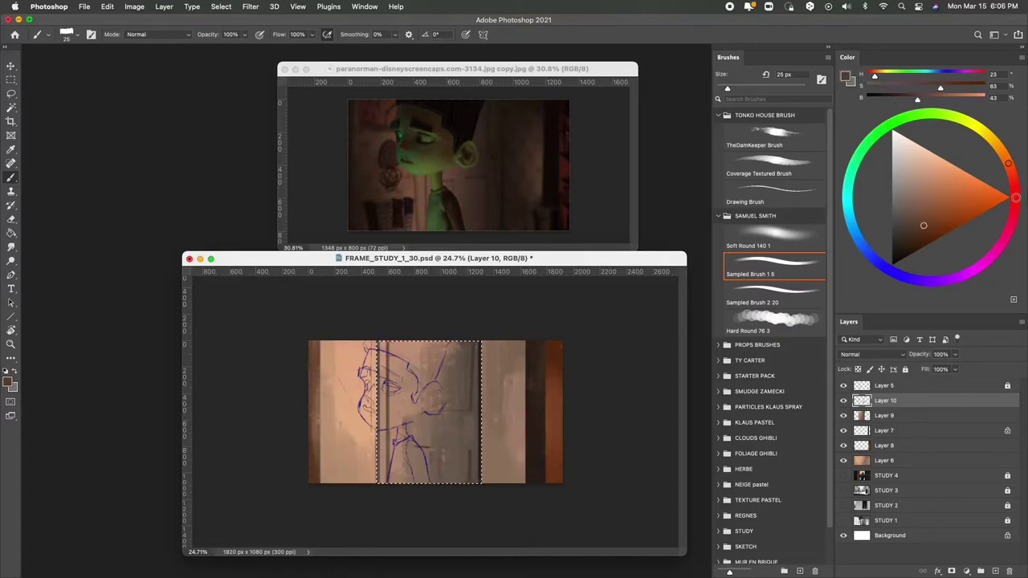
key("comma")
left_click(409, 414, "alt")
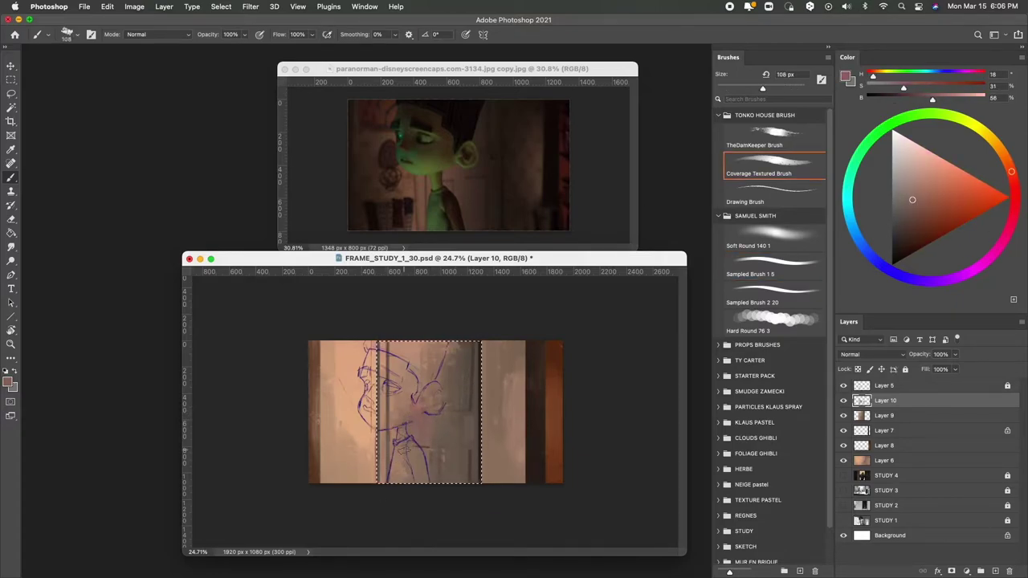
Step: Invert the selection and repaint the right strip in lighter pink-mauve tones on Layer 11
key("ctrl+shift+i")
key("ctrl+shift+alt+n")
left_click(508, 361, "alt")
left_click_drag(506, 354, 514, 474)
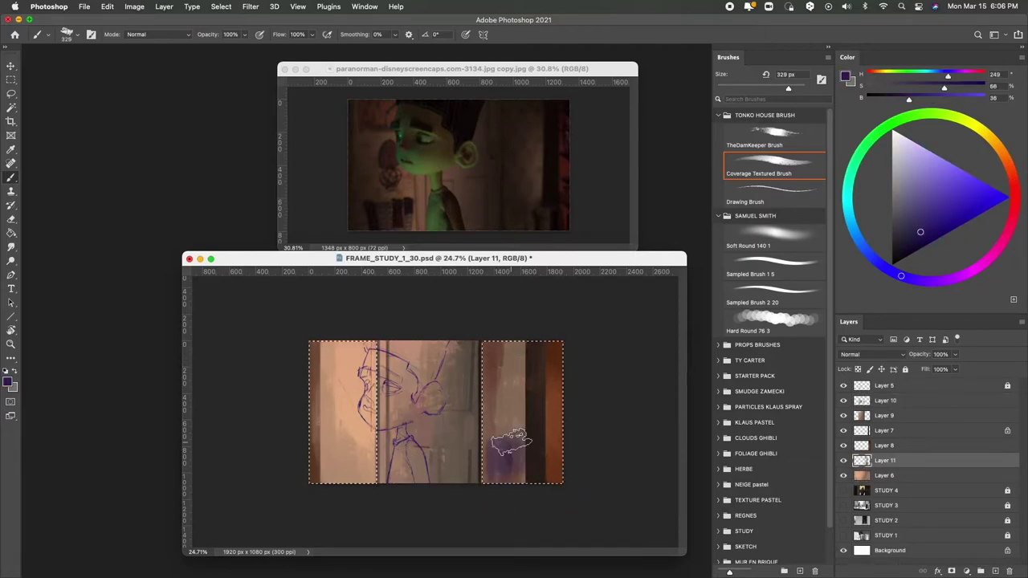
mouse_move(493, 413)
left_mouse_down()
mouse_move(522, 378)
mouse_move(531, 474)
mouse_move(514, 369)
left_mouse_up()
key("ctrl+d")
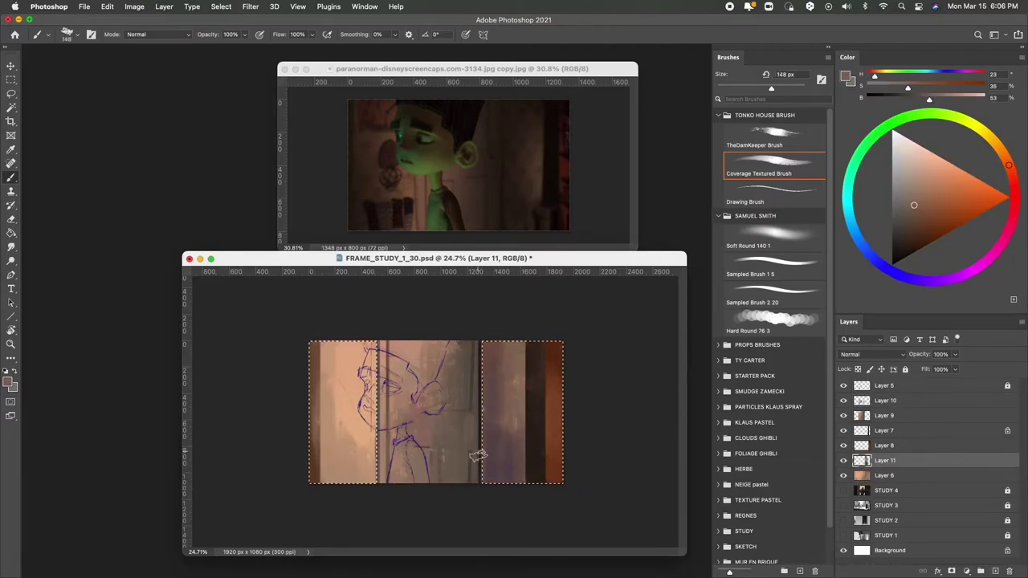
left_click_drag(499, 472, 515, 414)
left_click(491, 450, "alt")
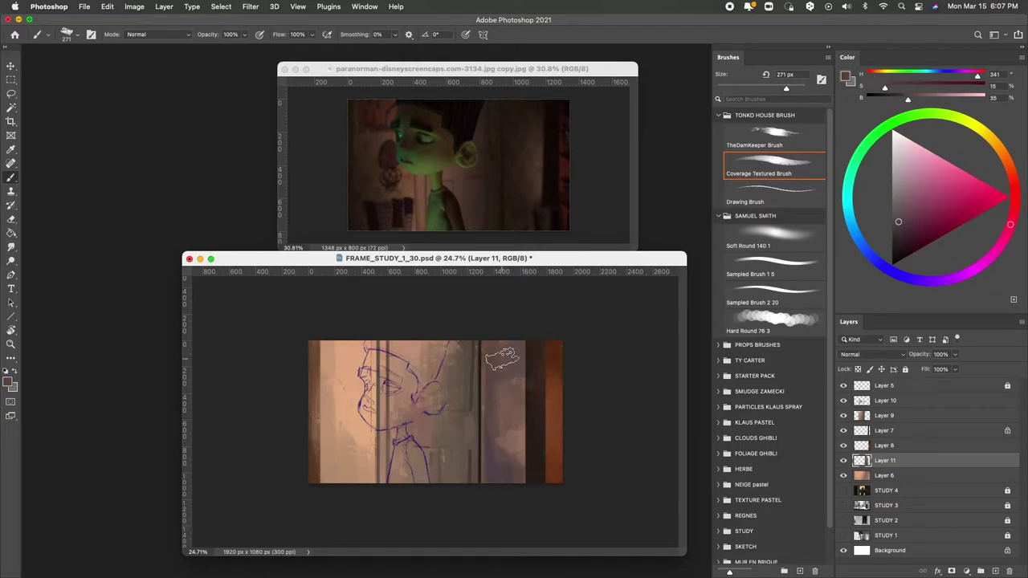
Step: Add a new layer, lasso the shirt area and paint it muted green with Sampled Brush 1 5
key("ctrl+shift+alt+n")
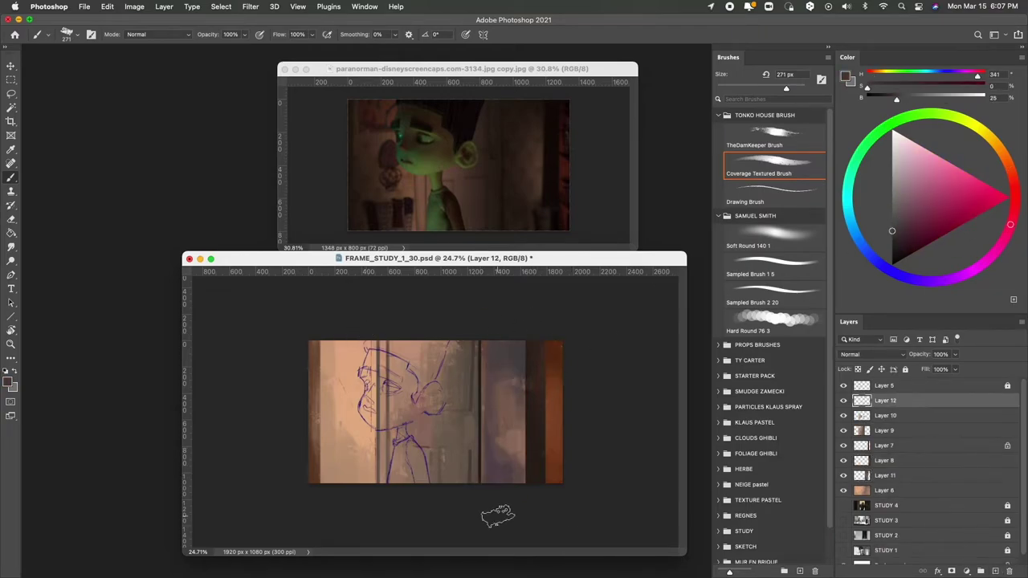
key("l")
left_click(872, 139)
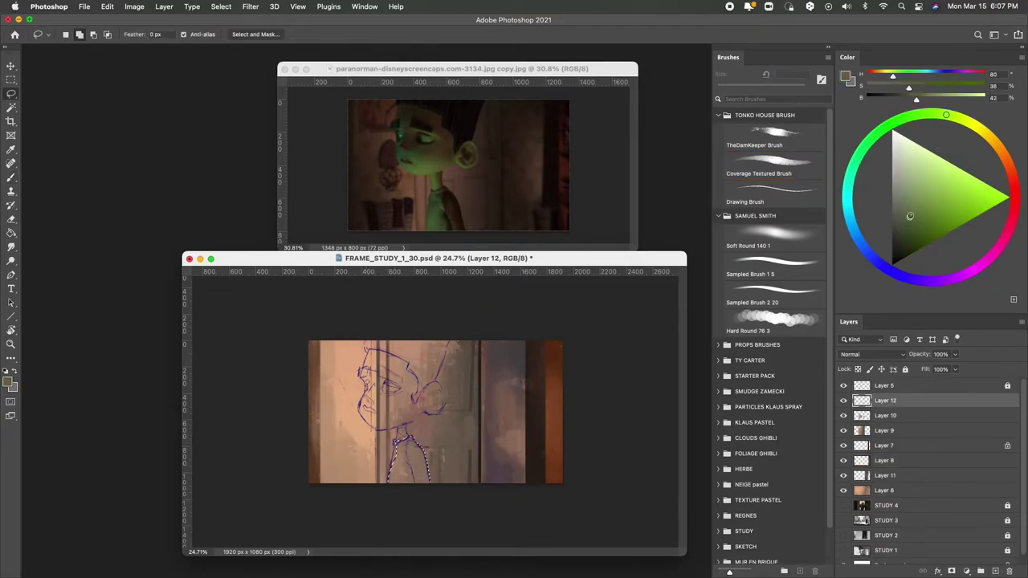
left_click(927, 211)
key("b")
left_click(771, 265)
Step: Switch to the Coverage Textured Brush, resize it and paint dark red and green strokes
left_click(476, 422, "alt")
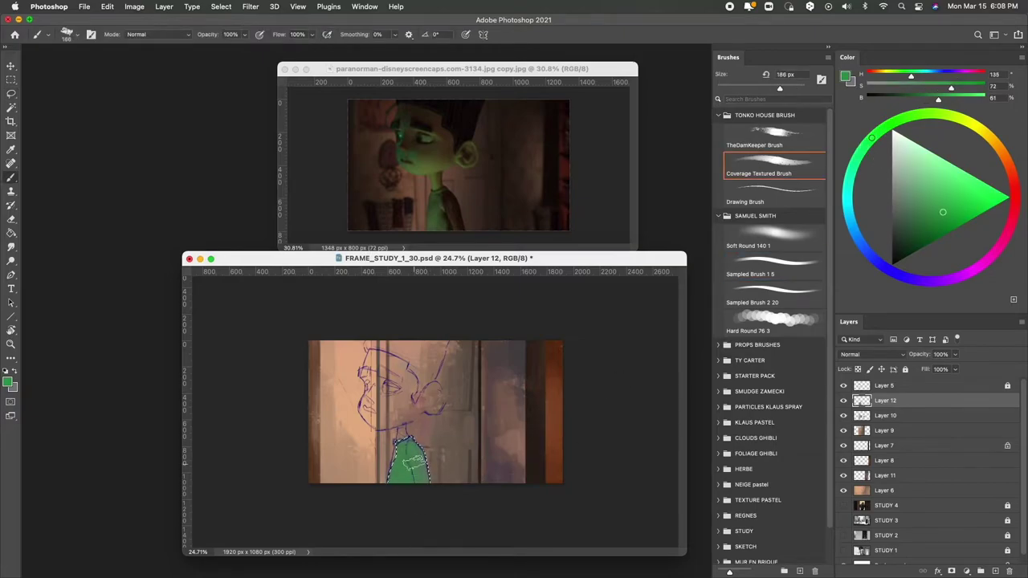
key("comma")
key("comma")
key("comma")
key("bracketleft")
key("bracketleft")
key("bracketleft")
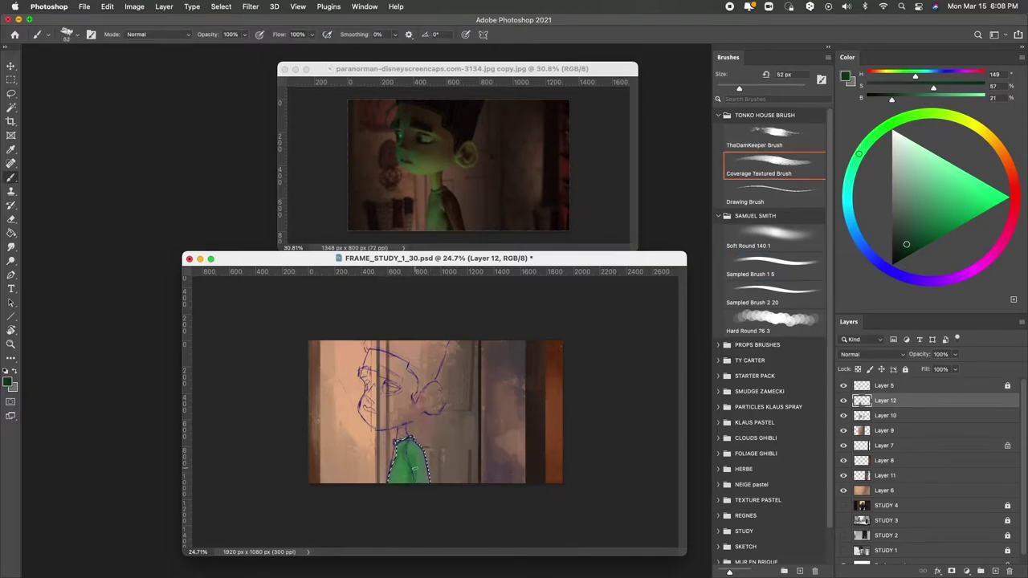
left_click(399, 463, "alt")
left_click(410, 470, "alt")
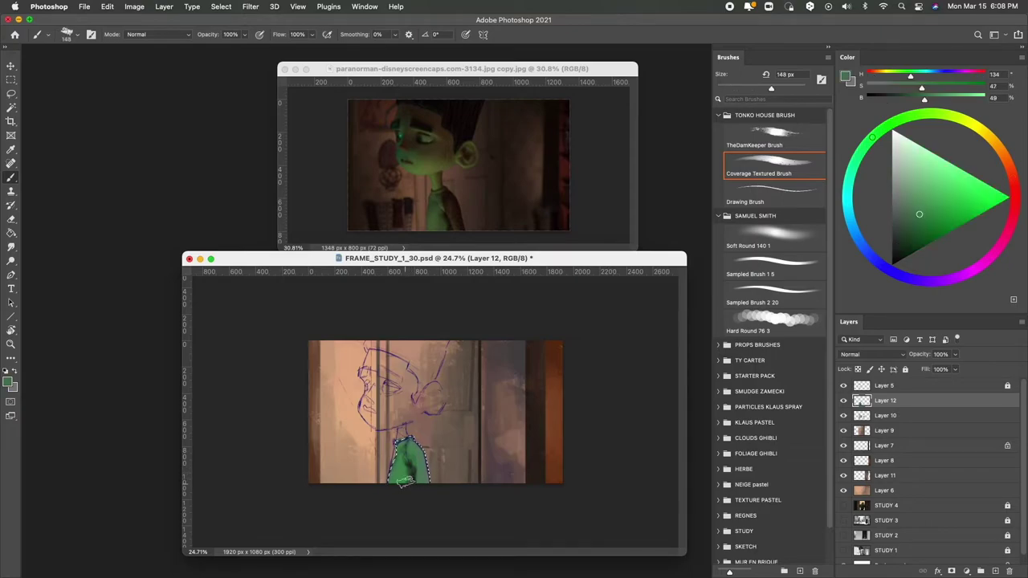
key("bracketright")
key("bracketright")
key("bracketright")
left_click(399, 476, "alt")
Step: Add Layer 13 clipped to the shirt layer and paint darker red with Sampled Brush 1 5
key("ctrl+shift+alt+n")
key("ctrl+alt+g")
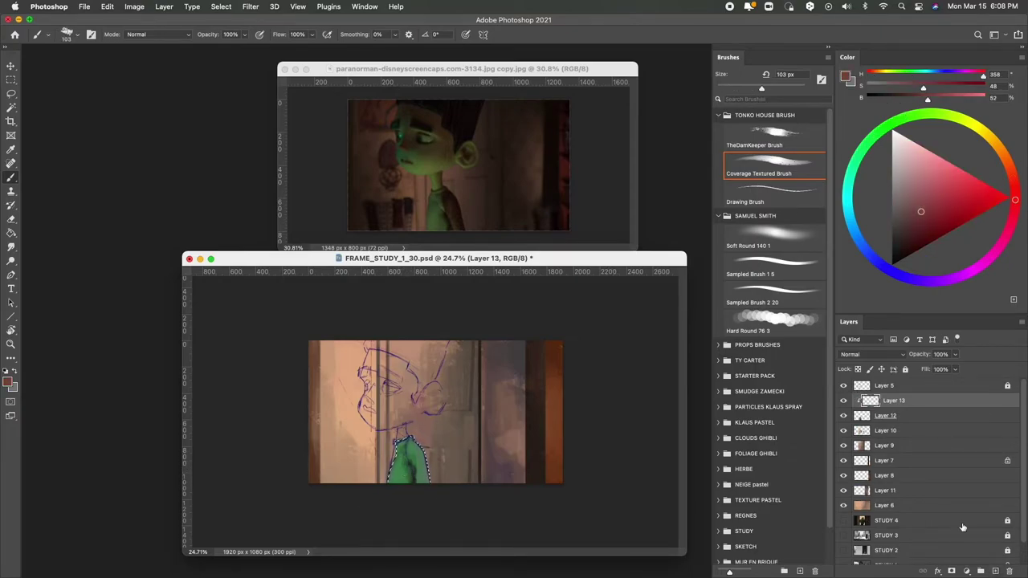
left_click(410, 454, "alt")
key("7")
key("7")
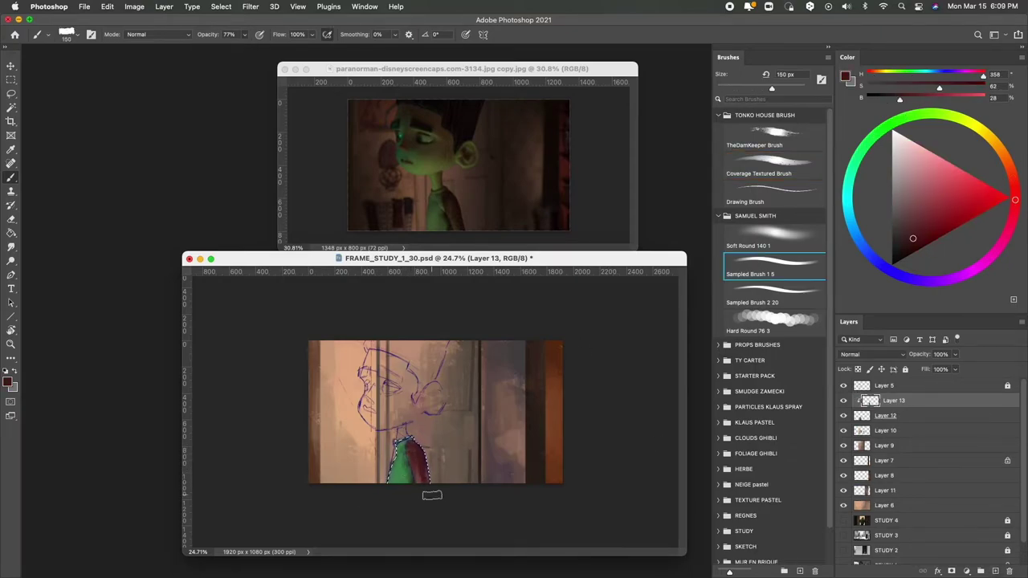
right_click(425, 489)
left_click(410, 459, "alt")
key("bracketright")
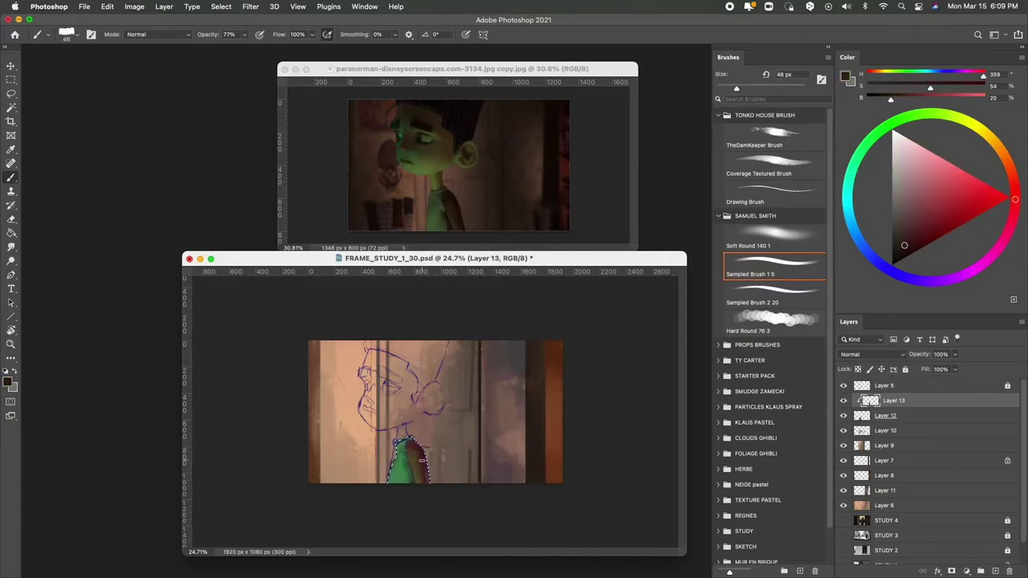
key("ctrl+comma")
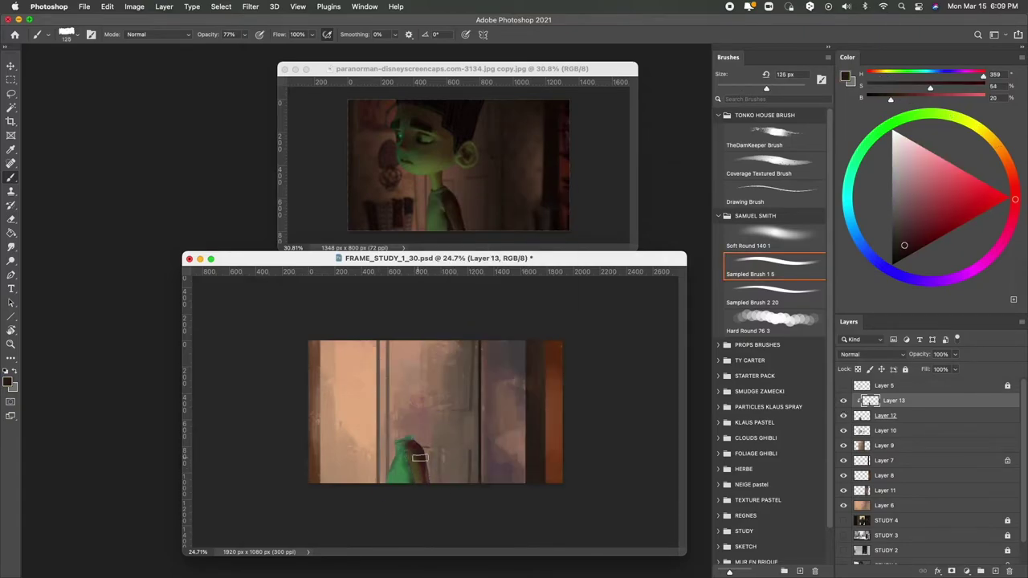
Step: On Layer 12, paint deeper reds, yellowish browns and olive greens into the body
left_click(423, 451, "alt")
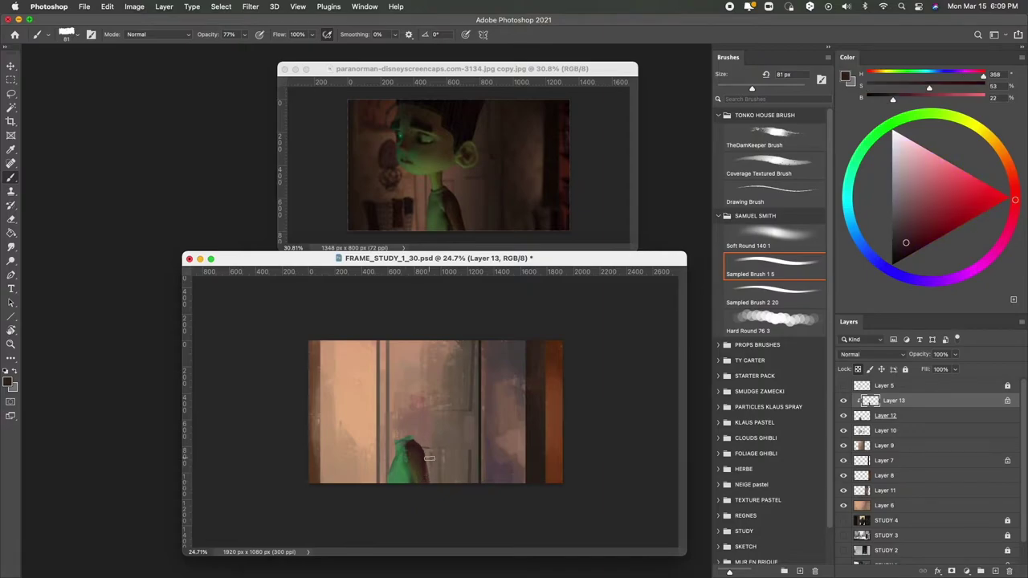
left_click(402, 452, "alt")
left_click(418, 466, "alt")
key("alt+bracketleft")
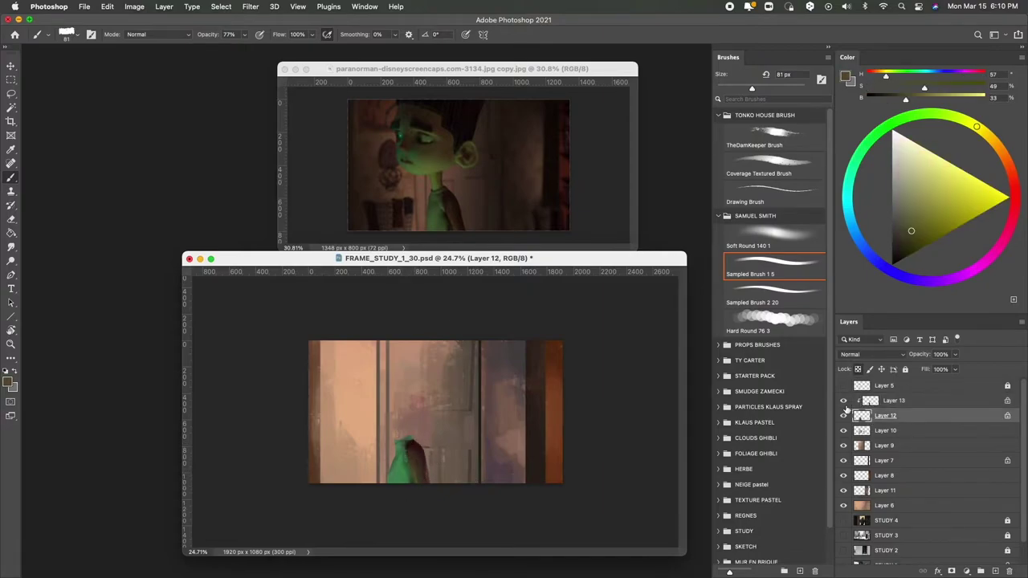
left_click(418, 477, "alt")
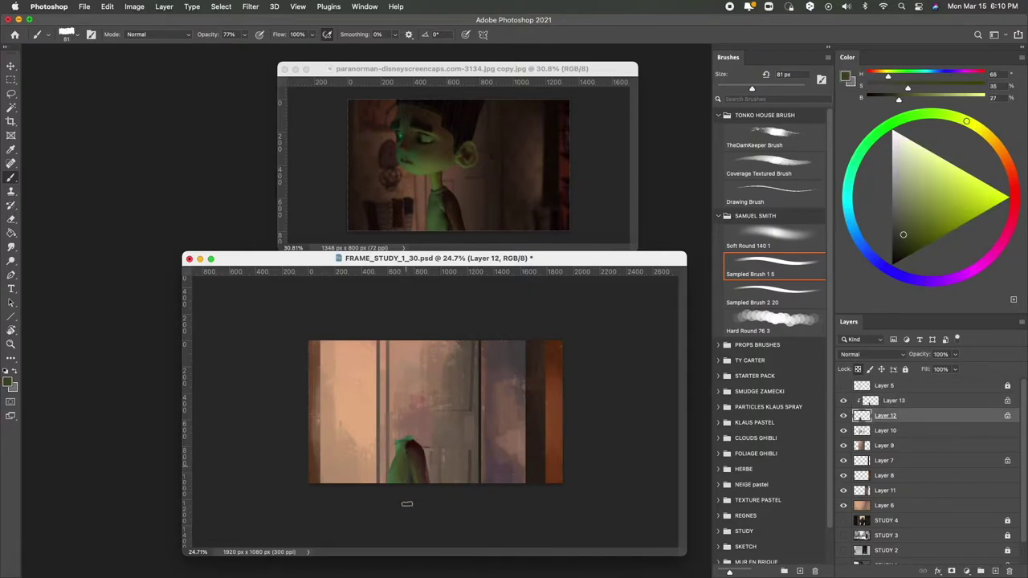
left_click(397, 469, "alt")
left_click(396, 472, "alt")
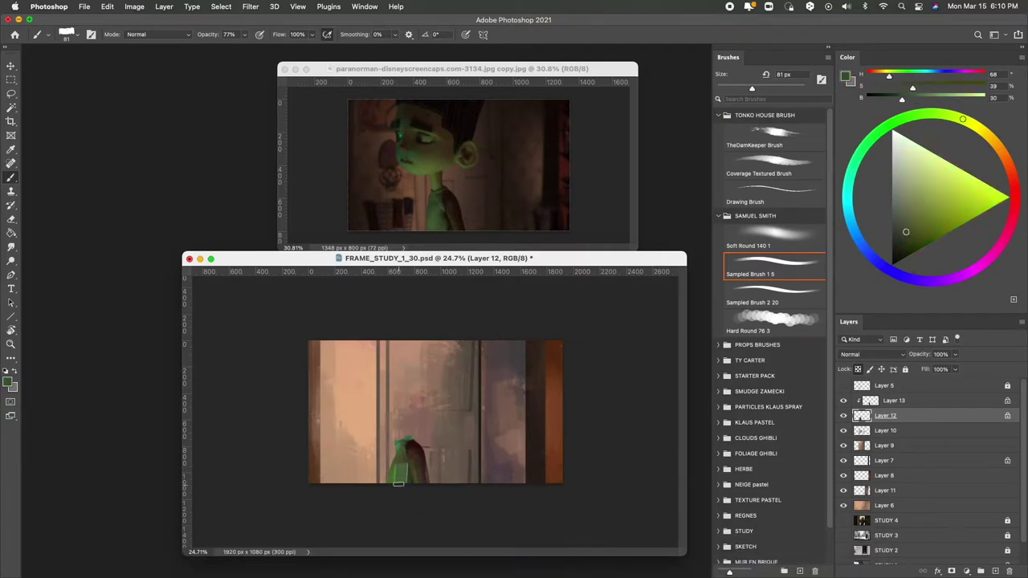
left_click(394, 442, "alt")
Step: Smudge the paint, then paint sampled greens, alternating between Layers 13 and 12
key("r")
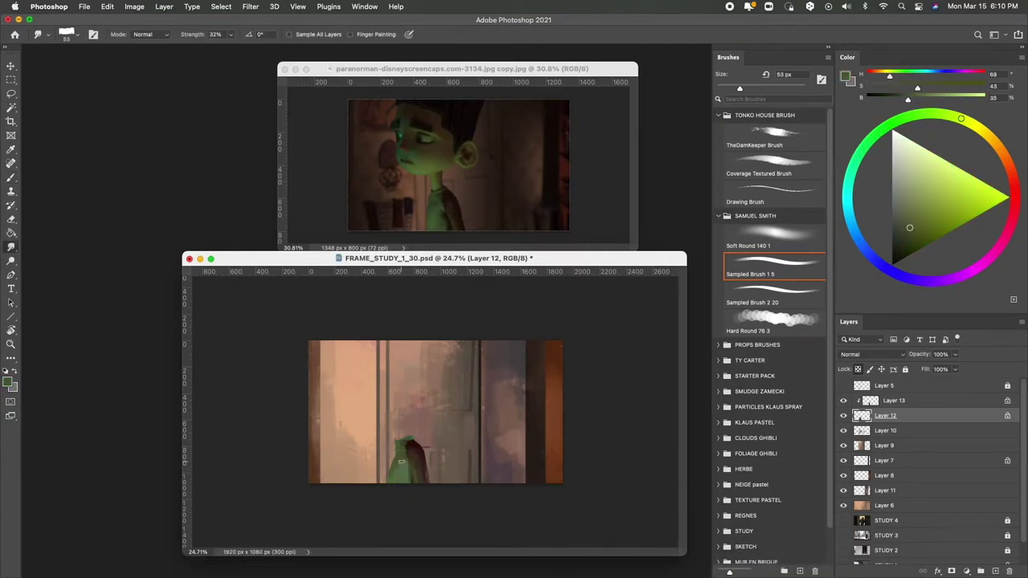
key("b")
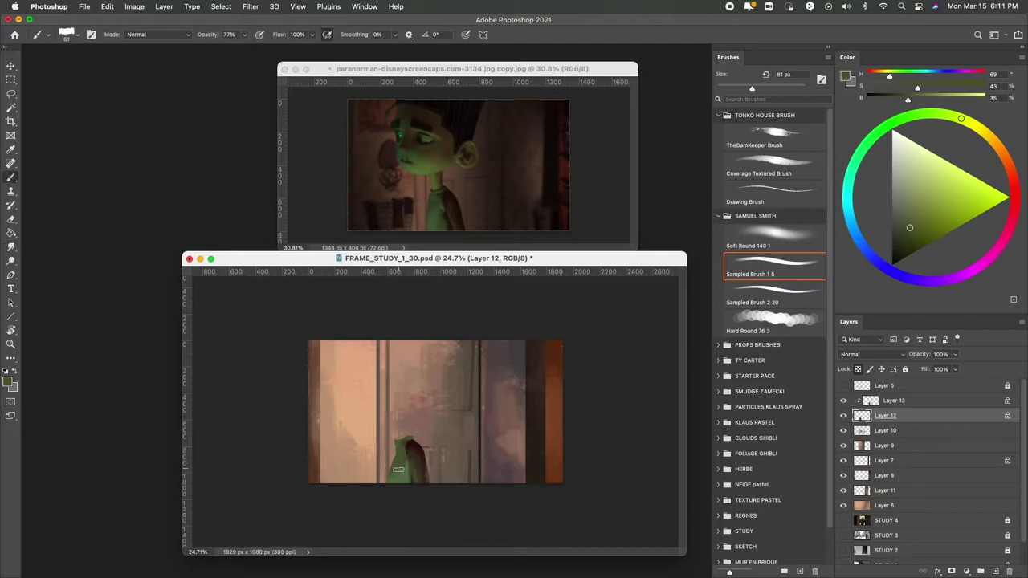
left_click(406, 472, "alt")
left_click(401, 458, "alt")
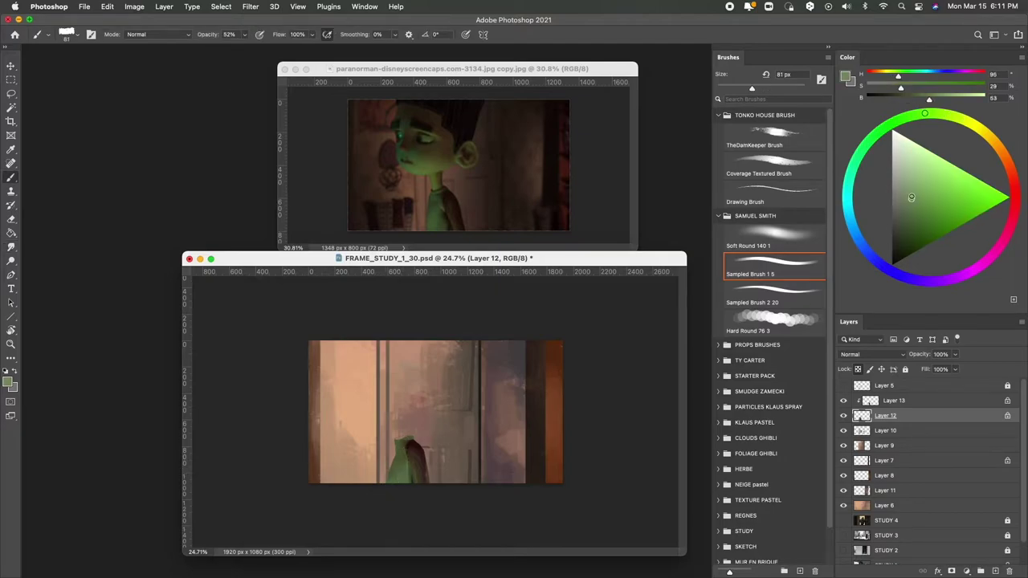
key("alt+bracketright")
left_click(401, 458, "alt")
left_click(410, 475, "alt")
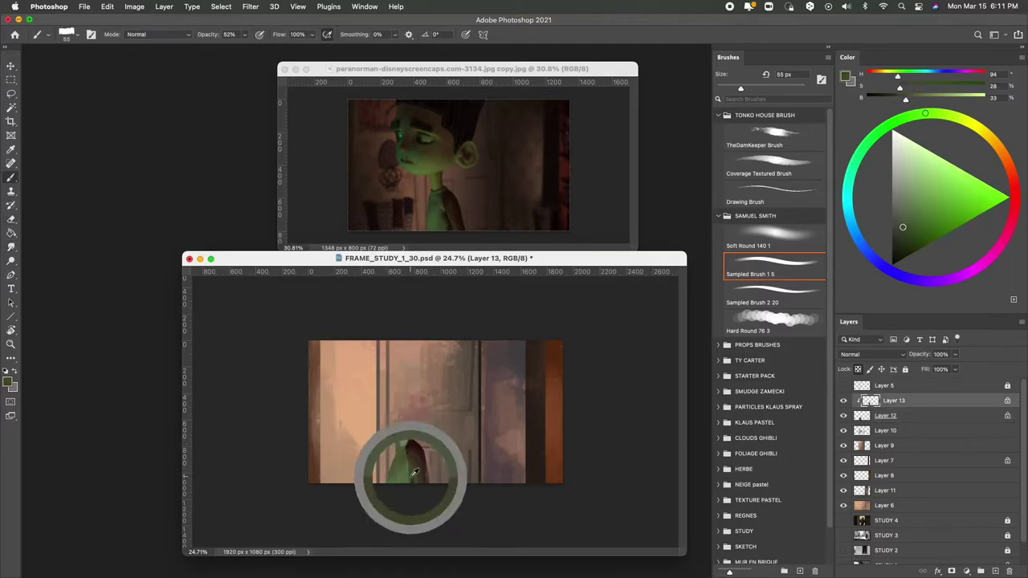
Step: Add dark red, olive and yellow-green strokes, then paste the purple head sketch as Layer 14
left_click(861, 416)
left_click(392, 446, "alt")
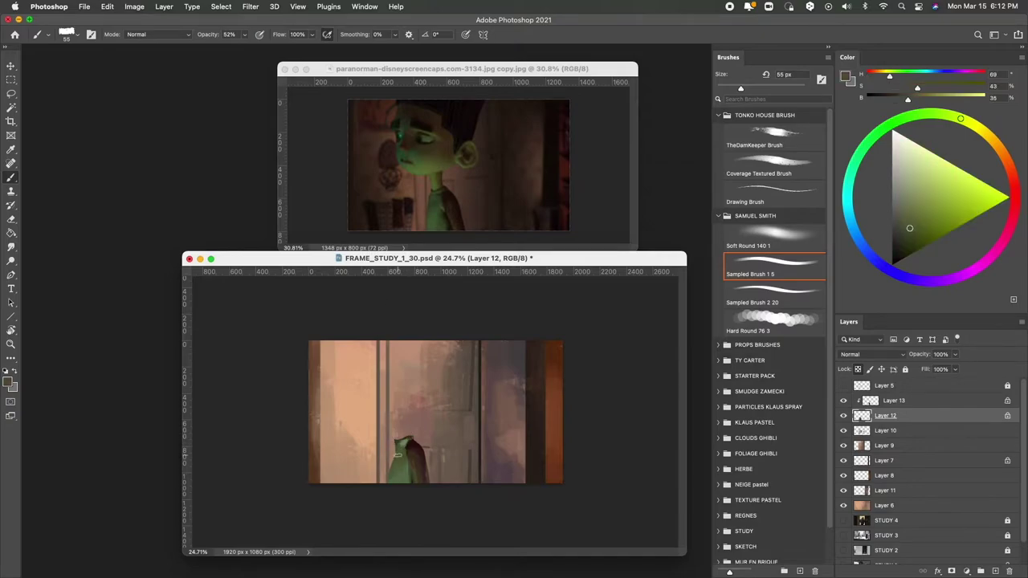
left_click(397, 454, "alt")
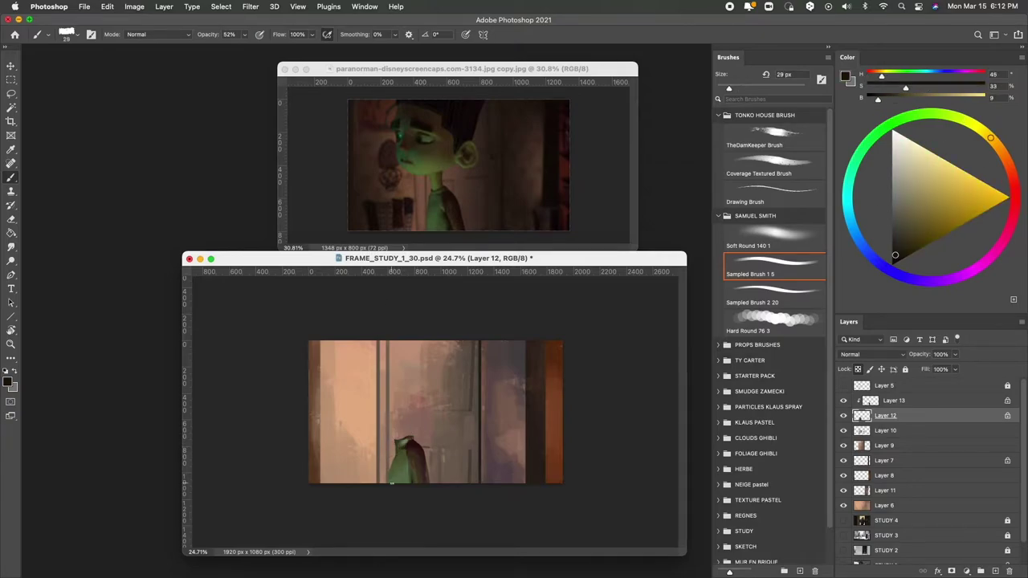
left_click(411, 438, "alt")
key("ctrl+v")
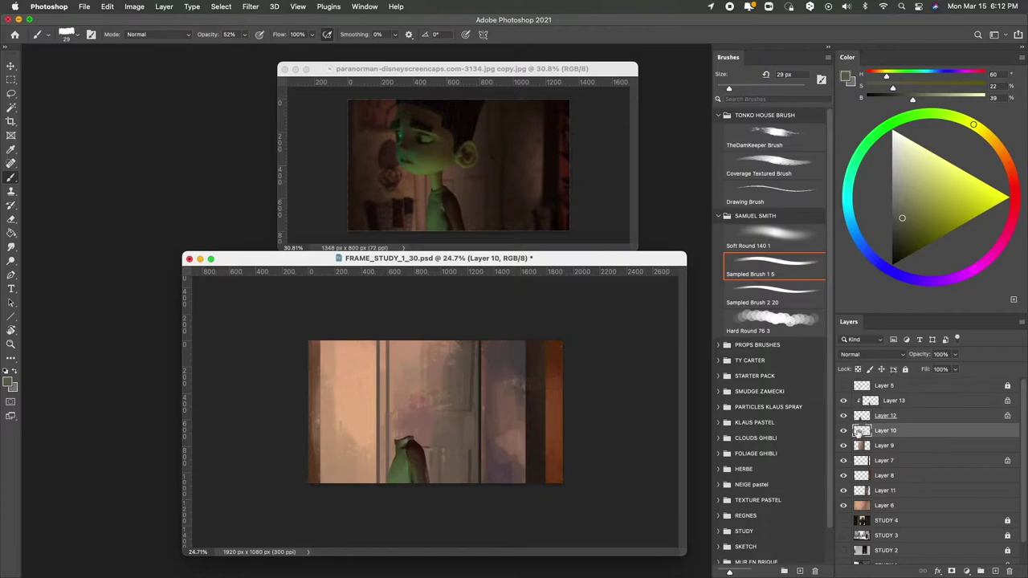
key("l")
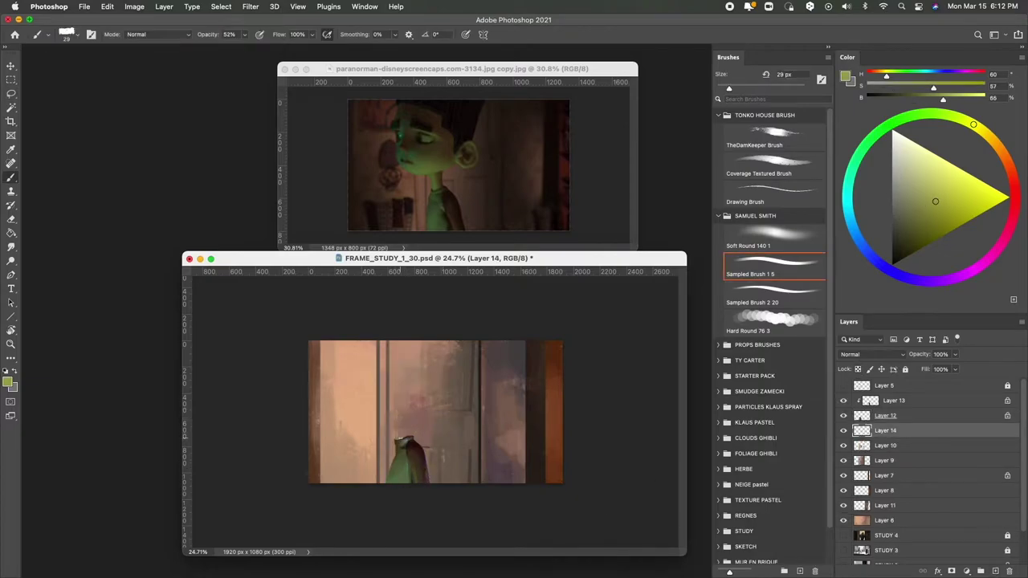
Step: Lasso-select the head shape around the purple sketch
left_click(413, 437, "alt")
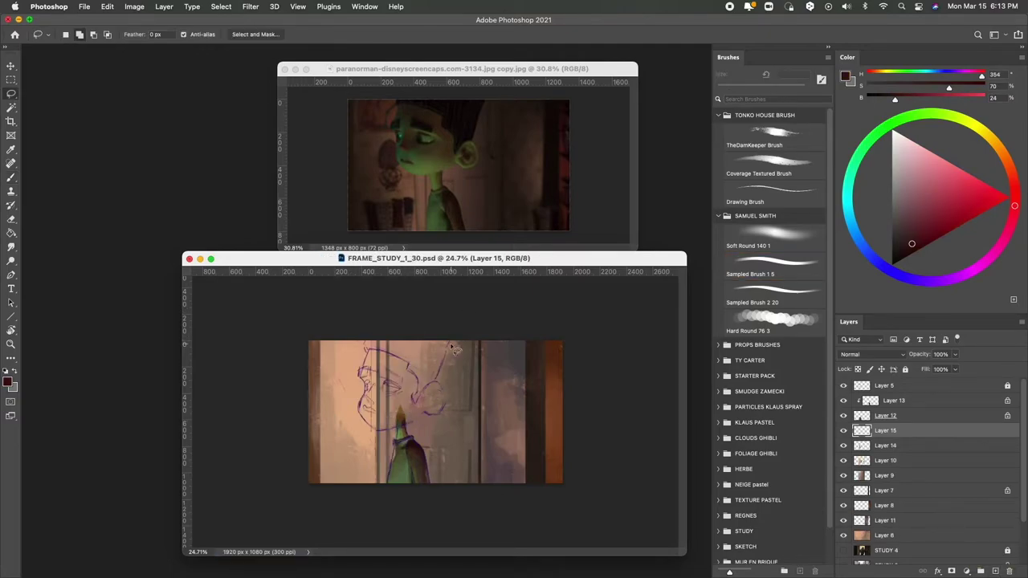
left_click_drag(394, 327, 401, 385)
scroll(434, 418, "up", 2)
scroll(434, 418, "up", 1)
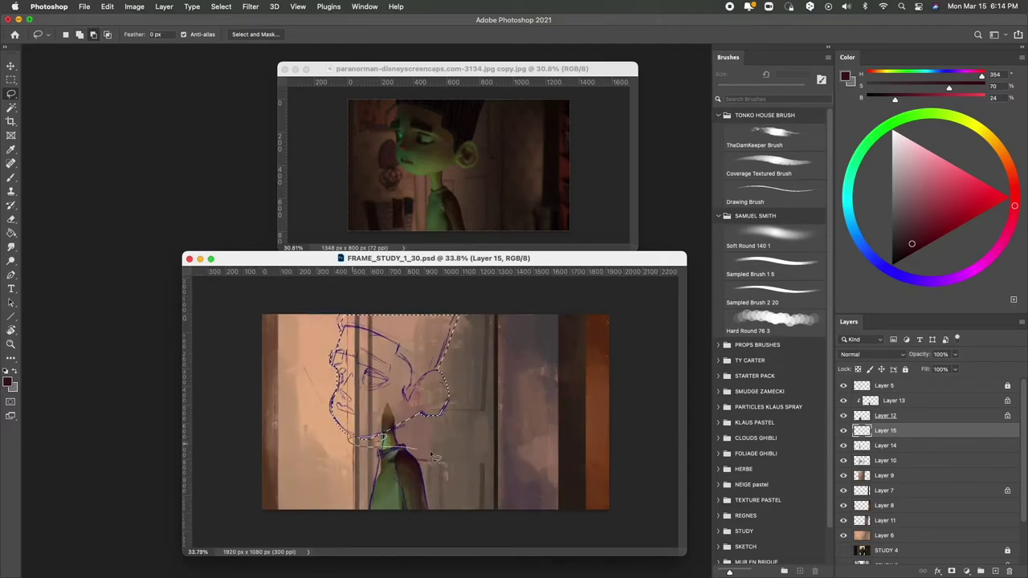
Step: Fill the selected face green with a broad textured brush, adding red behind and a hair mass
key("b")
left_click(361, 345, "alt")
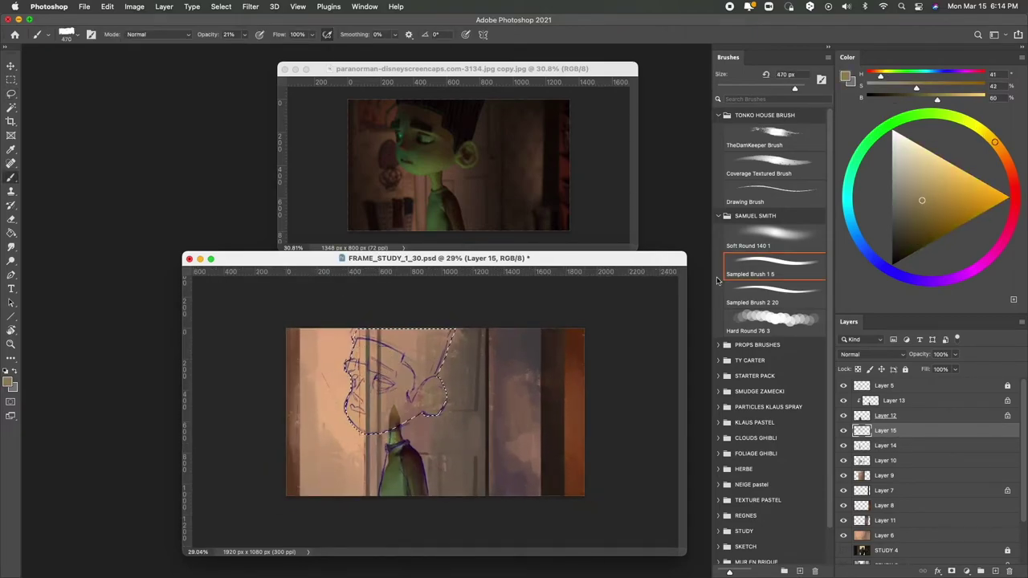
left_click(394, 458, "alt")
mouse_move(362, 353)
left_mouse_down()
mouse_move(402, 414)
mouse_move(434, 377)
left_mouse_up()
left_click(774, 165)
left_click(426, 418, "alt")
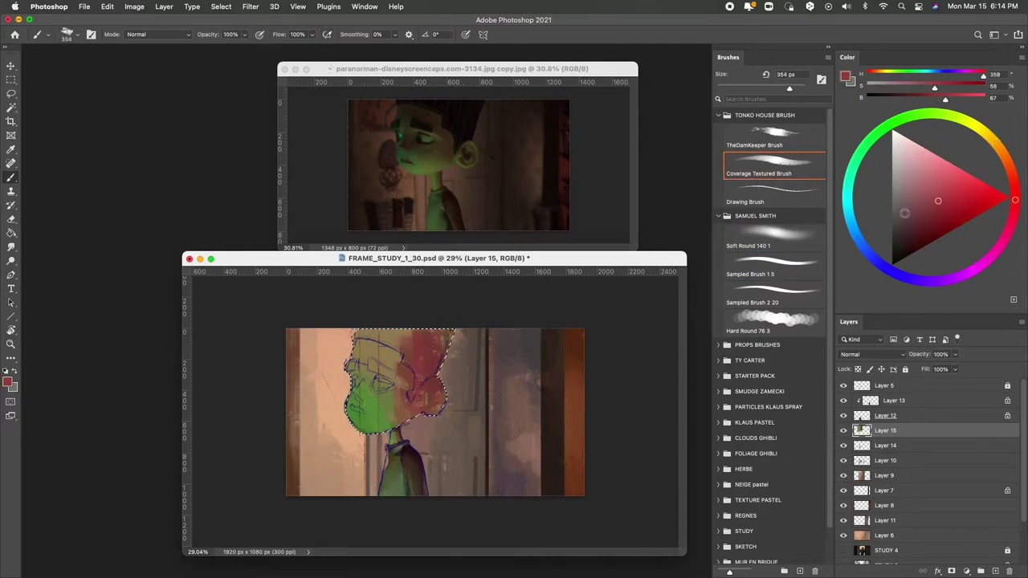
left_click(368, 381, "alt")
left_click(402, 402, "alt")
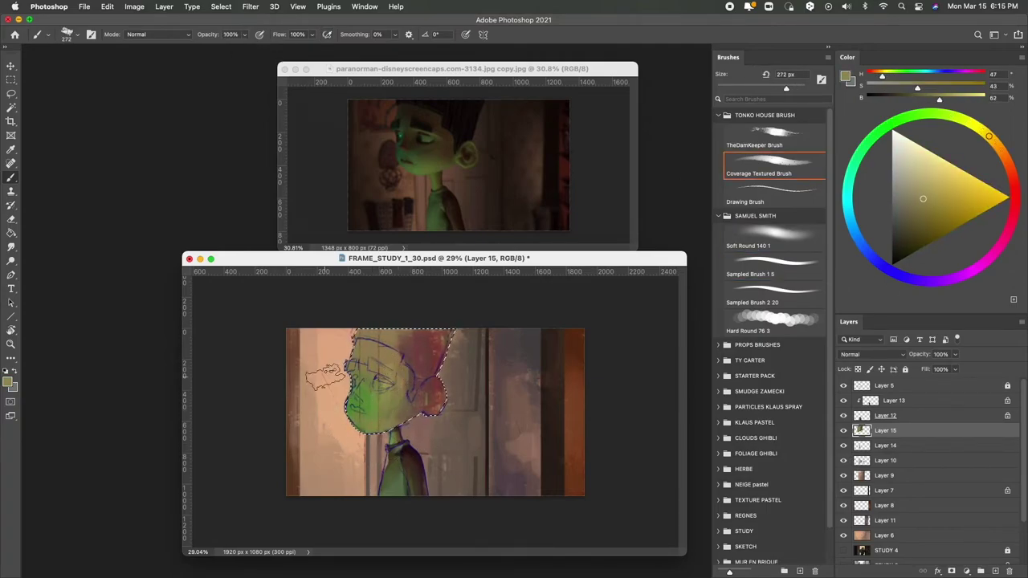
left_click_drag(329, 351, 409, 353)
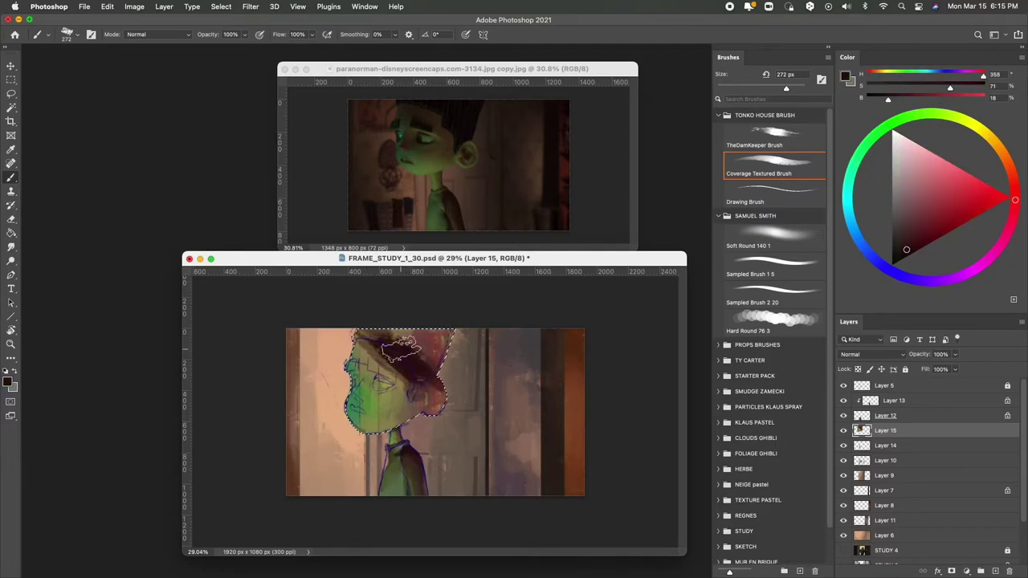
Step: With a smaller, lower-opacity sampled brush, refine the face in tan, red-brown, green and olive
left_click(394, 361, "alt")
key("period")
key("period")
key("period")
left_click_drag(240, 47, 215, 47)
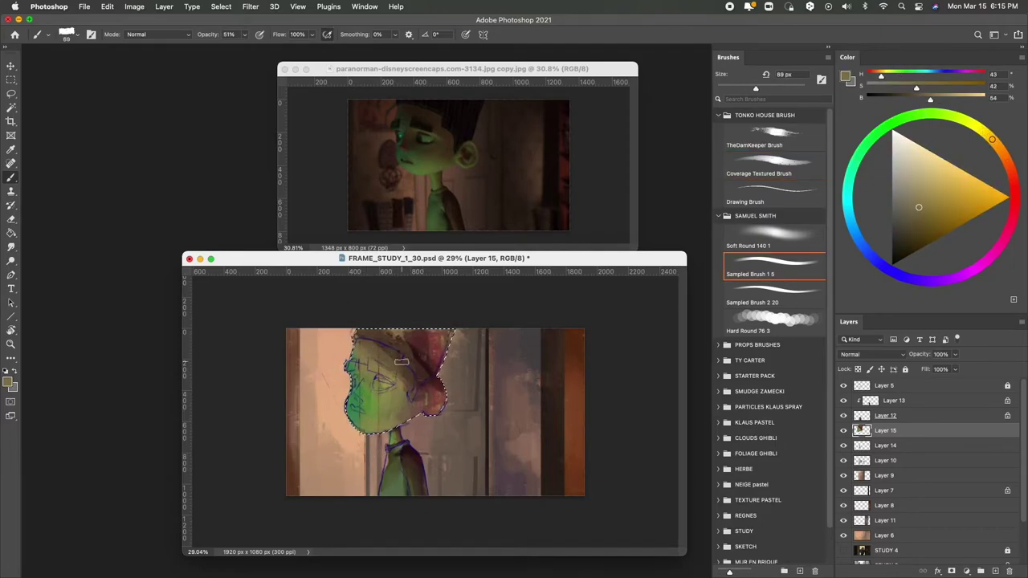
left_click(399, 408, "alt")
left_click(354, 410, "alt")
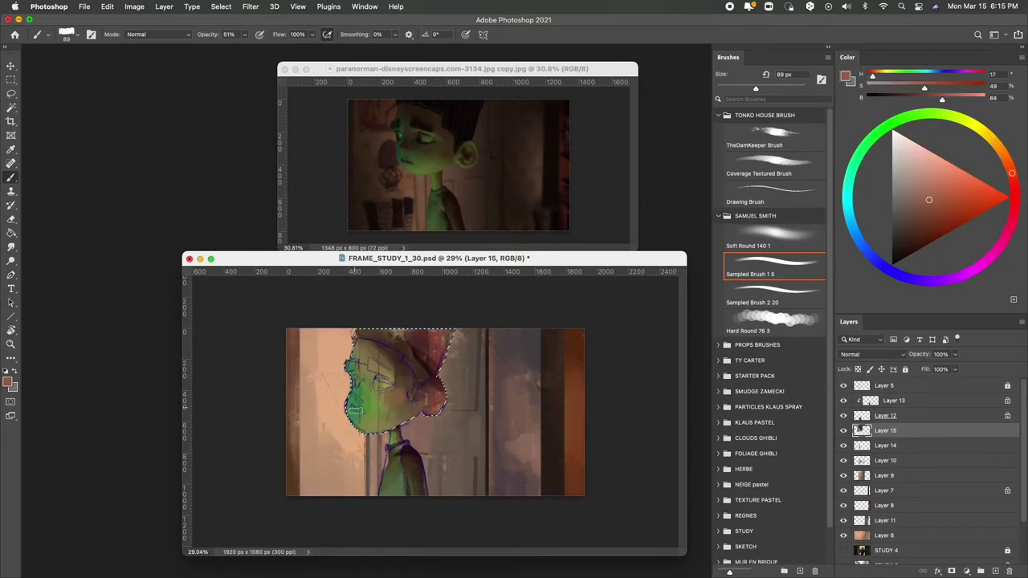
left_click(368, 434, "alt")
left_click(431, 392, "alt")
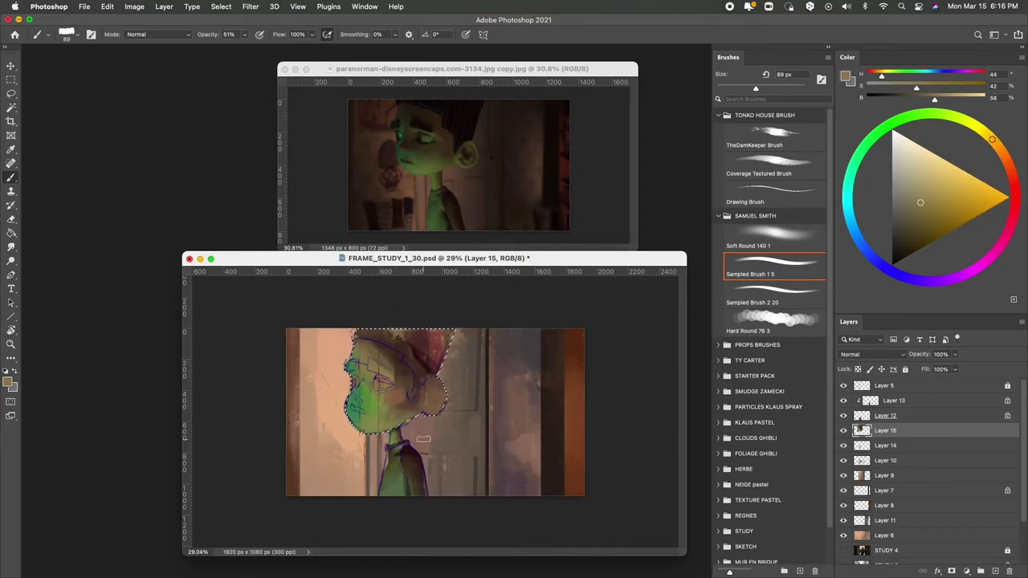
left_click(428, 363, "alt")
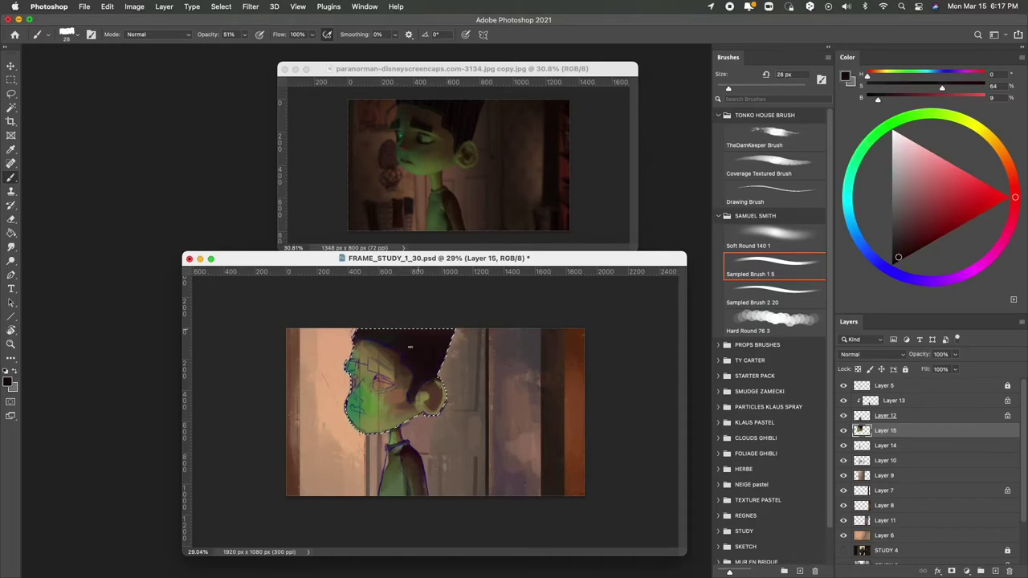
left_click(386, 336, "alt")
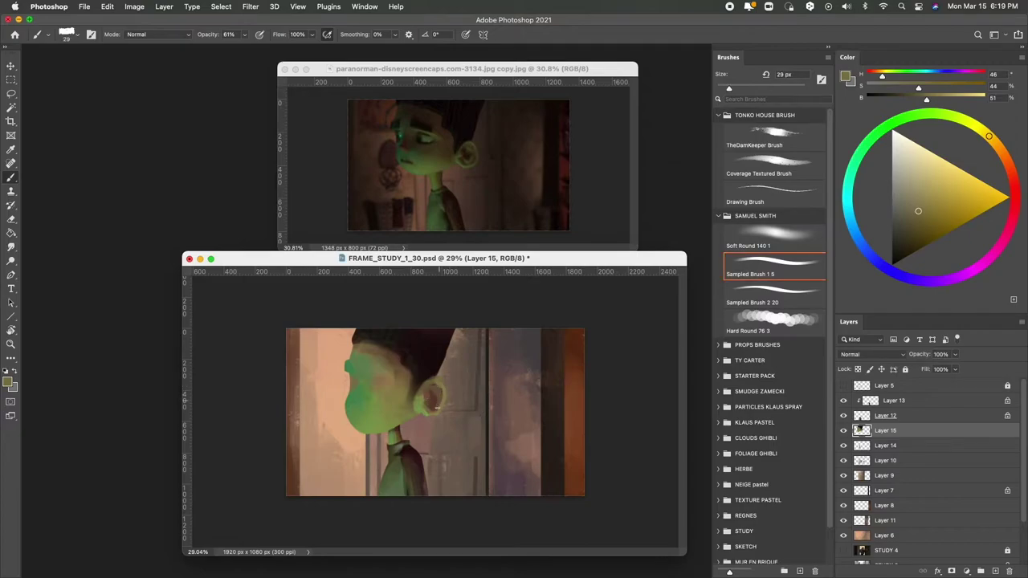
Step: Paint dark red-brown inner shading into the ear, with muted gold accents
left_click(425, 331, "alt")
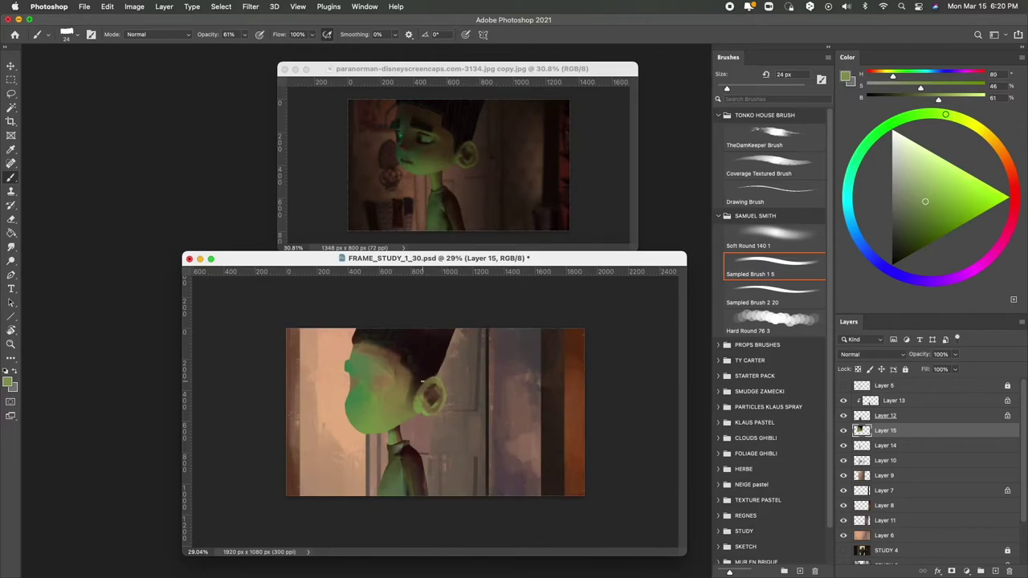
left_click(422, 383, "alt")
mouse_move(422, 382)
left_mouse_down()
mouse_move(424, 400)
mouse_move(406, 401)
mouse_move(417, 363)
left_mouse_up()
left_click(425, 395, "alt")
left_click(405, 464, "alt")
left_click(416, 382, "alt")
left_click(418, 392, "alt")
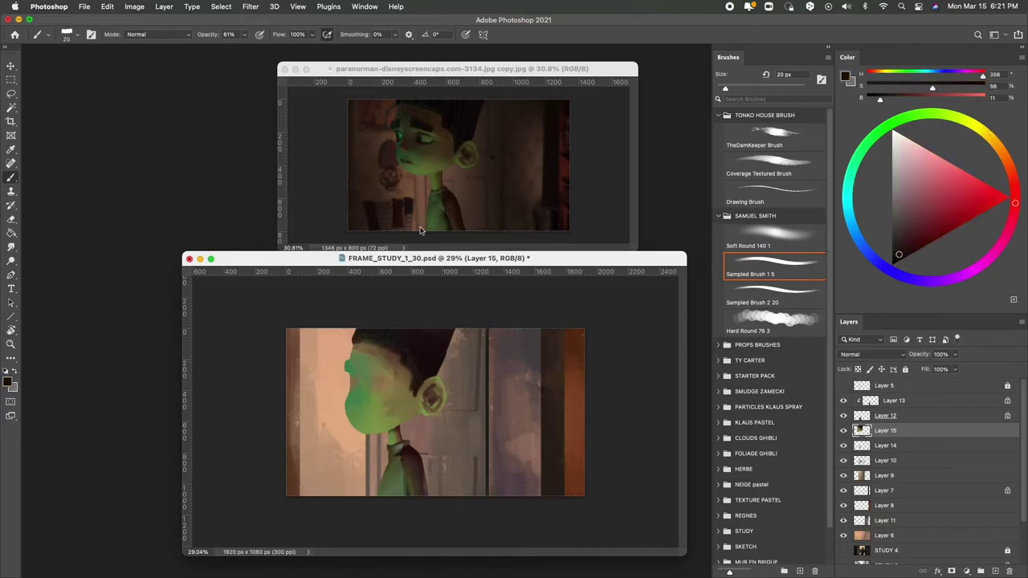
Step: Set the brush to 76 px and refine face planes in brown, orange-brown and yellow-green
left_click(430, 356, "alt")
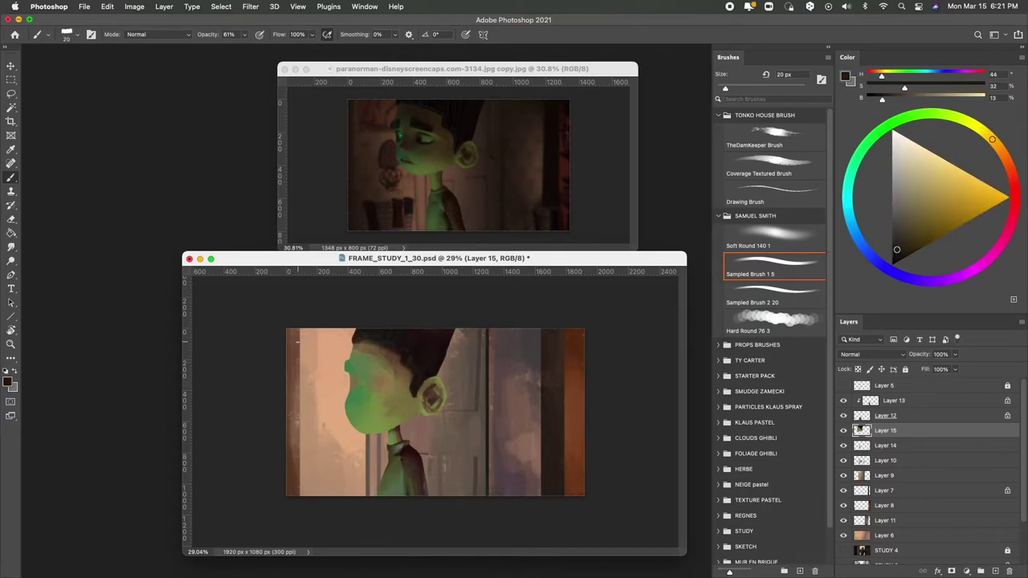
left_click(411, 393, "alt")
right_click(401, 374)
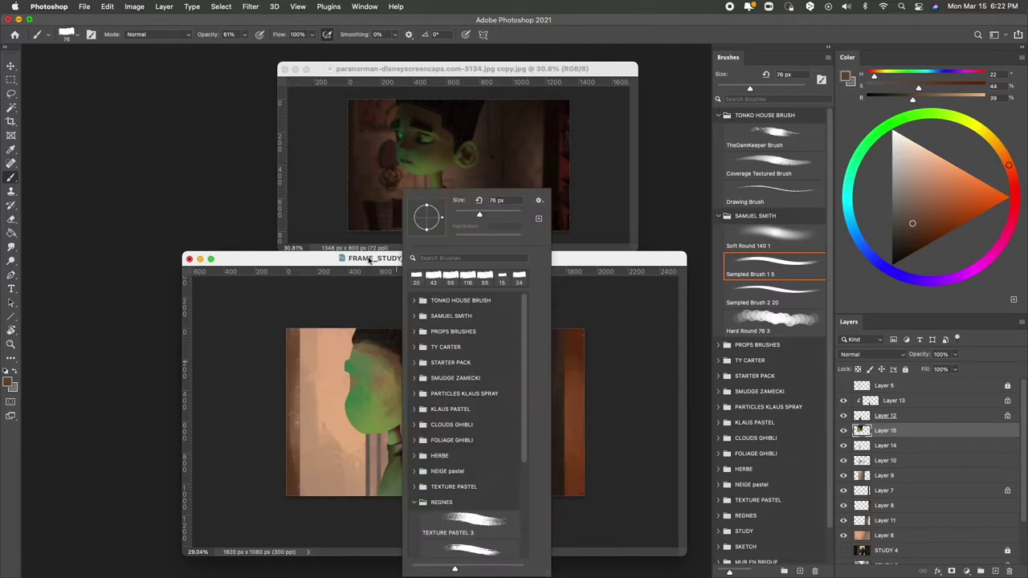
key("Escape")
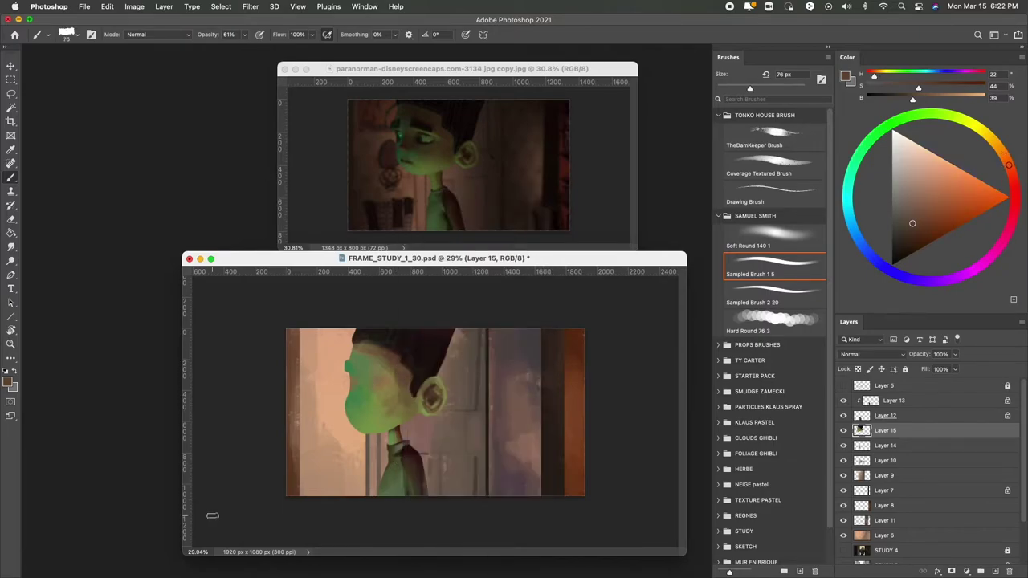
left_click(376, 416, "alt")
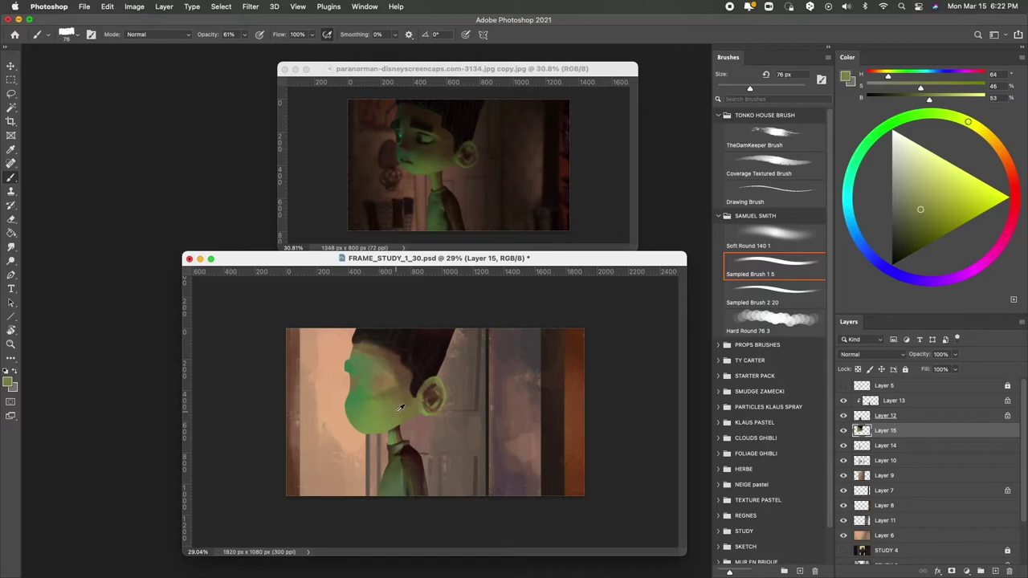
left_click(400, 408, "alt")
Step: Touch up face shading with darker orange and brown, then erase on Layer 15
left_click(408, 404, "alt")
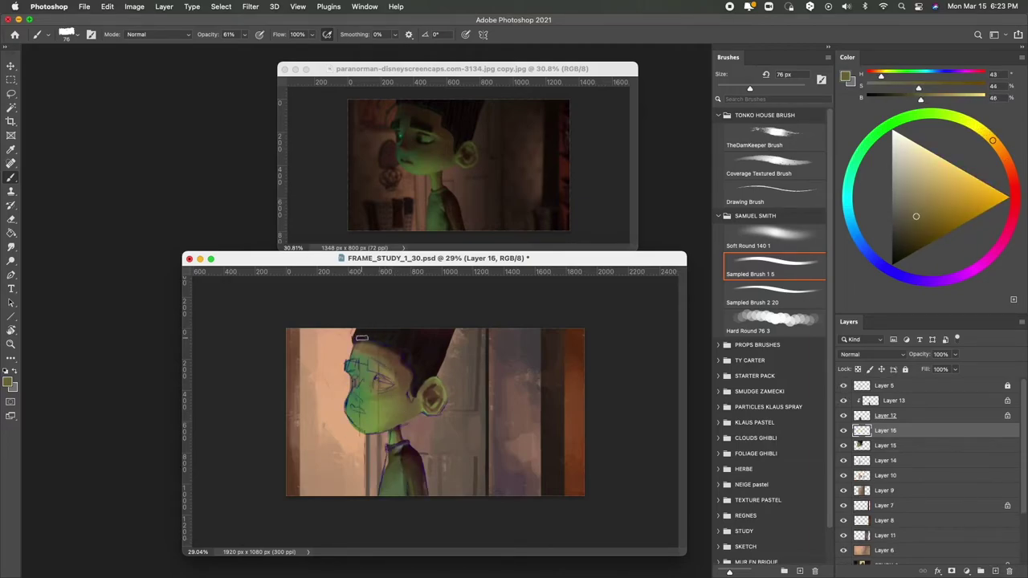
left_click(354, 383, "alt")
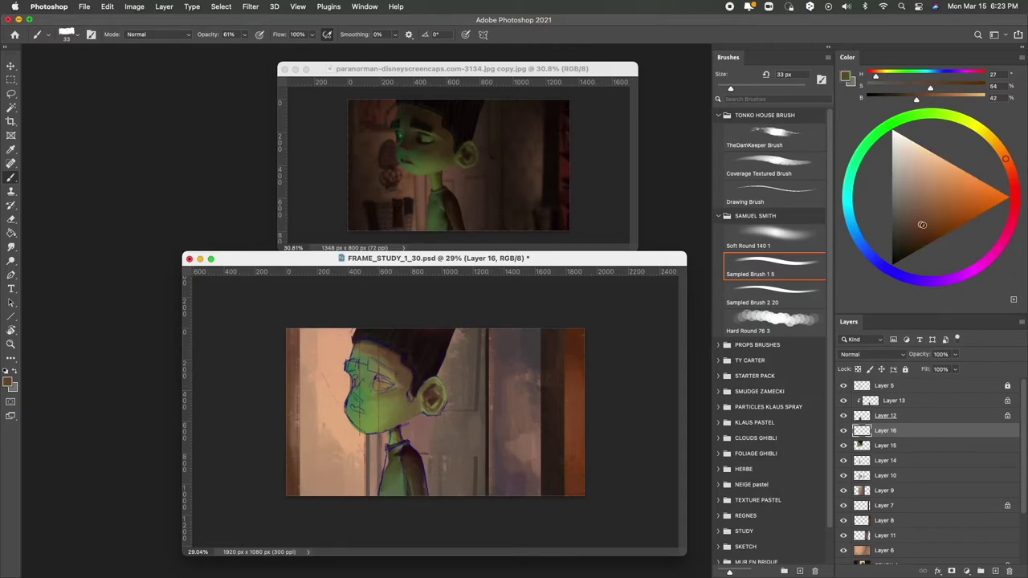
key("l")
scroll(347, 363, "up", 1)
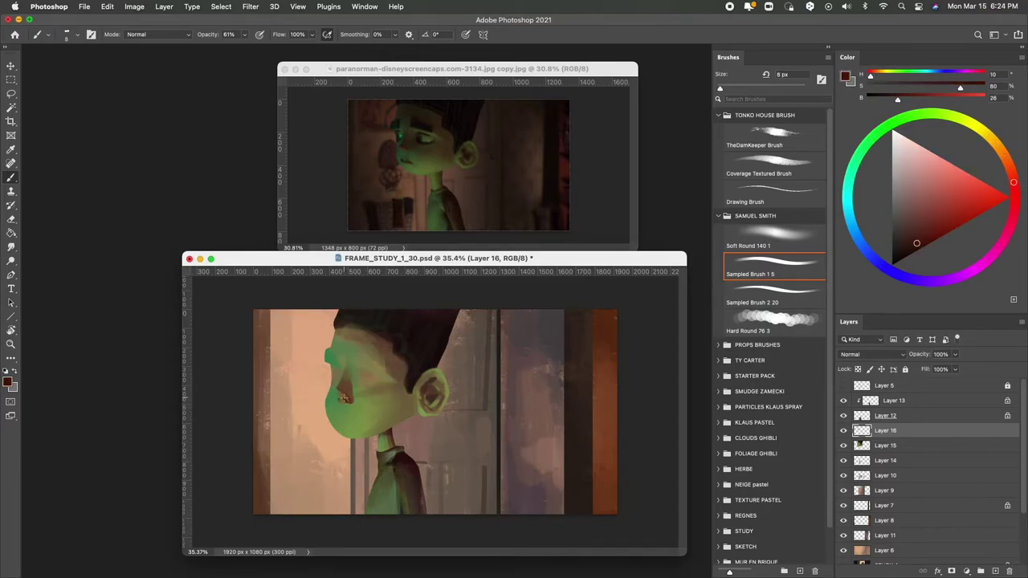
key("ctrl+z")
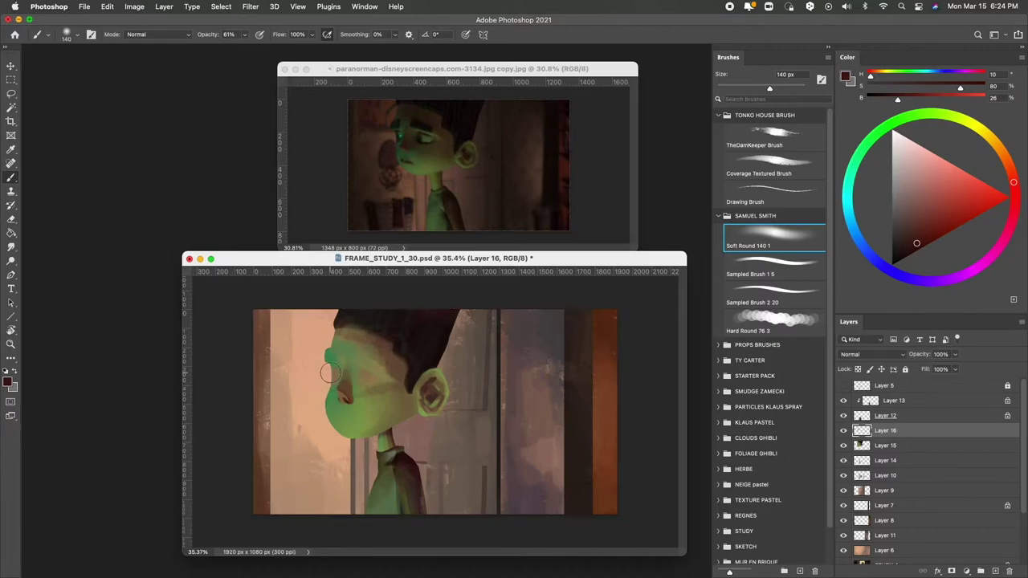
key("bracketleft")
key("bracketleft")
key("bracketleft")
left_click(358, 402, "alt")
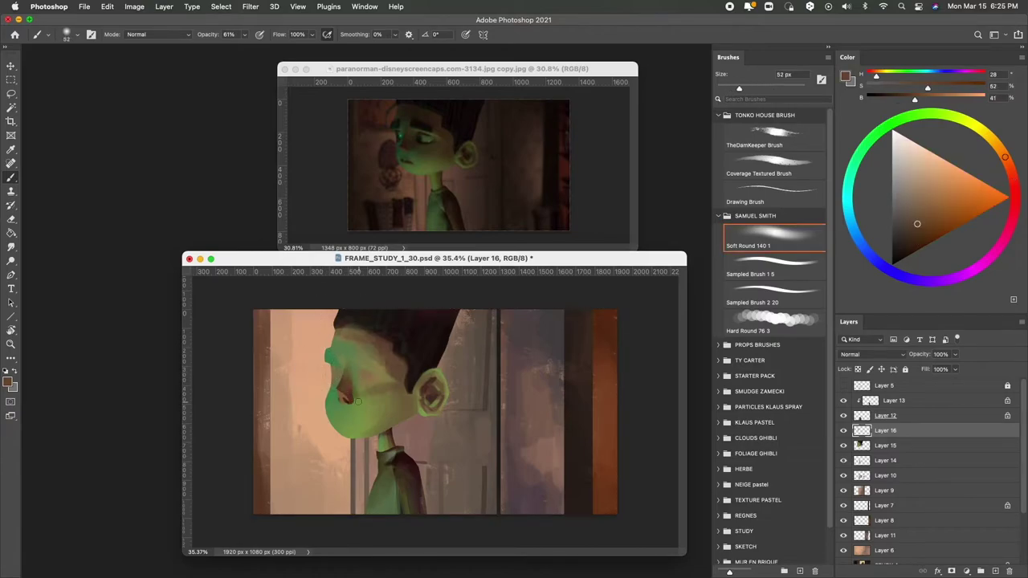
key("e")
right_click(425, 420, "super")
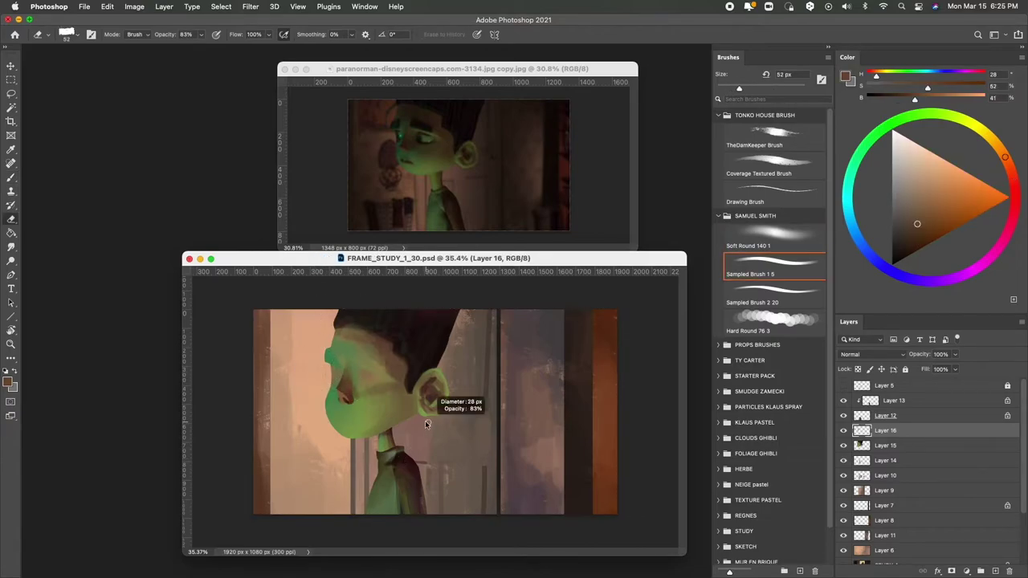
left_click(419, 416)
Step: Lasso the neck and collar, hide the sketch, choose Soft Round 140 1 and add a layer
key("l")
scroll(494, 523, "up", 3)
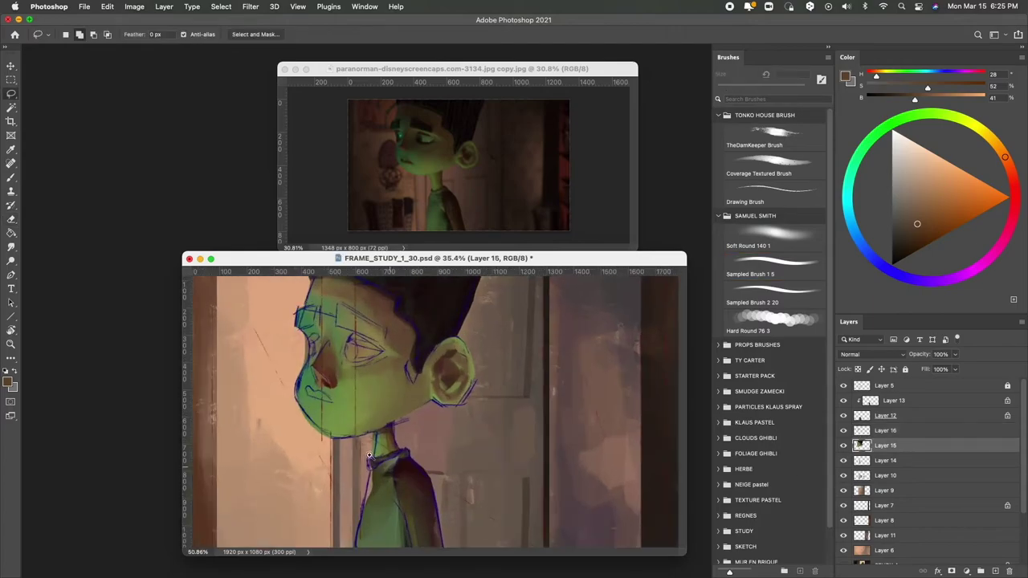
left_click_drag(359, 547, 406, 452)
left_click(843, 385)
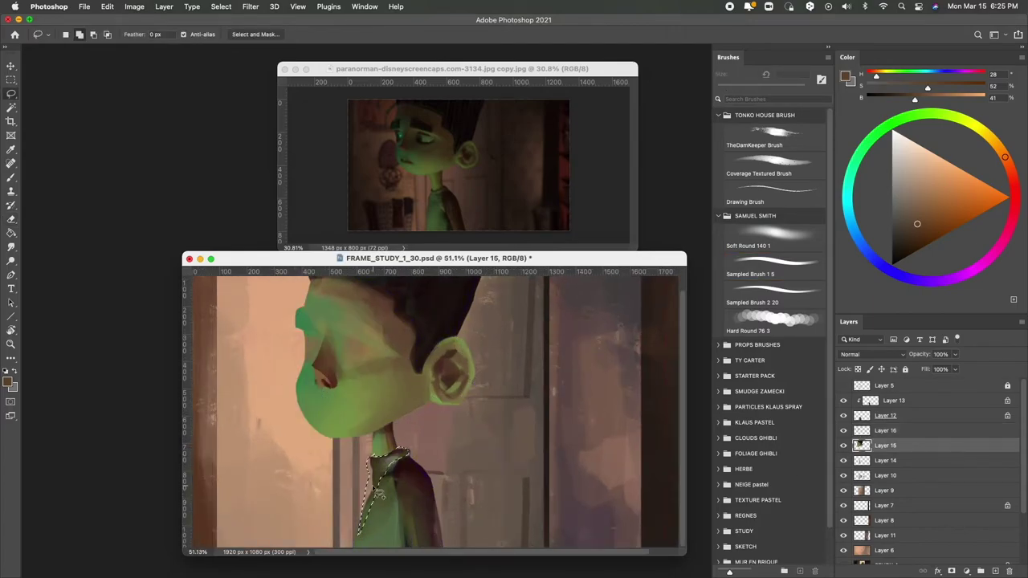
left_click(771, 237)
key("ctrl+shift+alt+n")
Step: With Sampled Brush 1 5, paint dark red into the collar and green shading on the neck
left_click(745, 274)
scroll(666, 367, "down", 2)
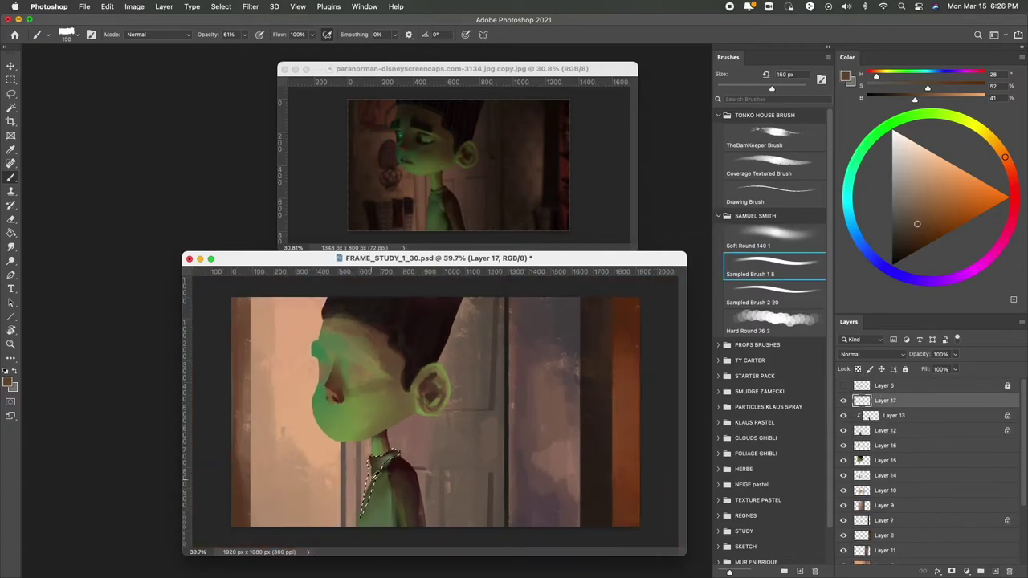
left_click(410, 436, "alt")
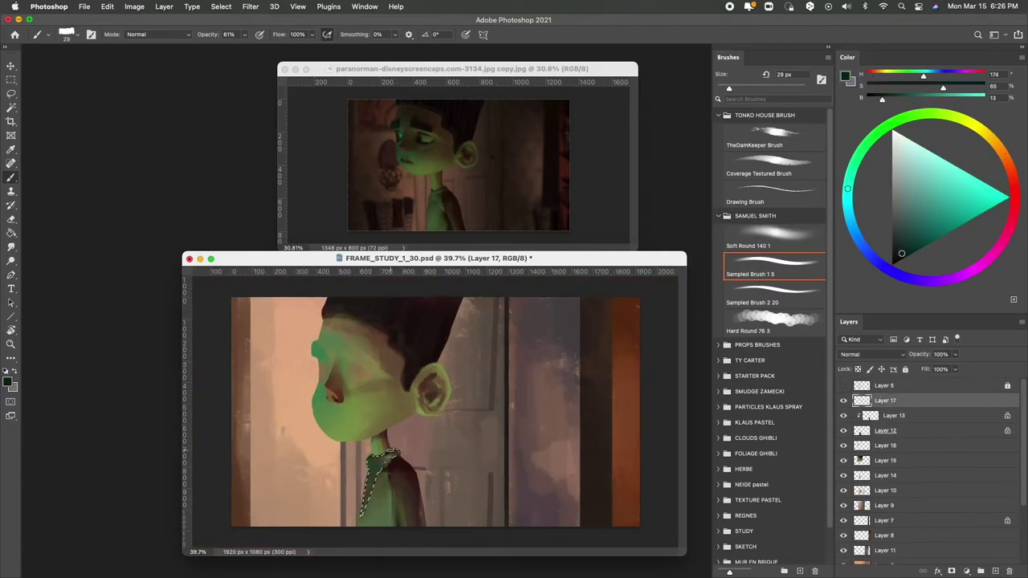
left_click(385, 454, "alt")
left_click(387, 456, "alt")
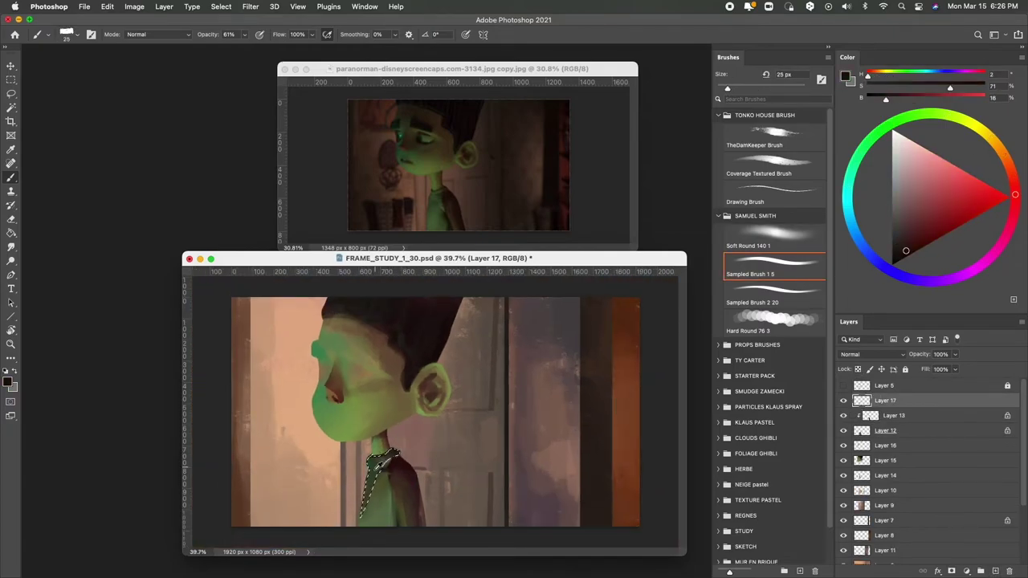
left_click(384, 459, "alt")
scroll(307, 473, "down", 1)
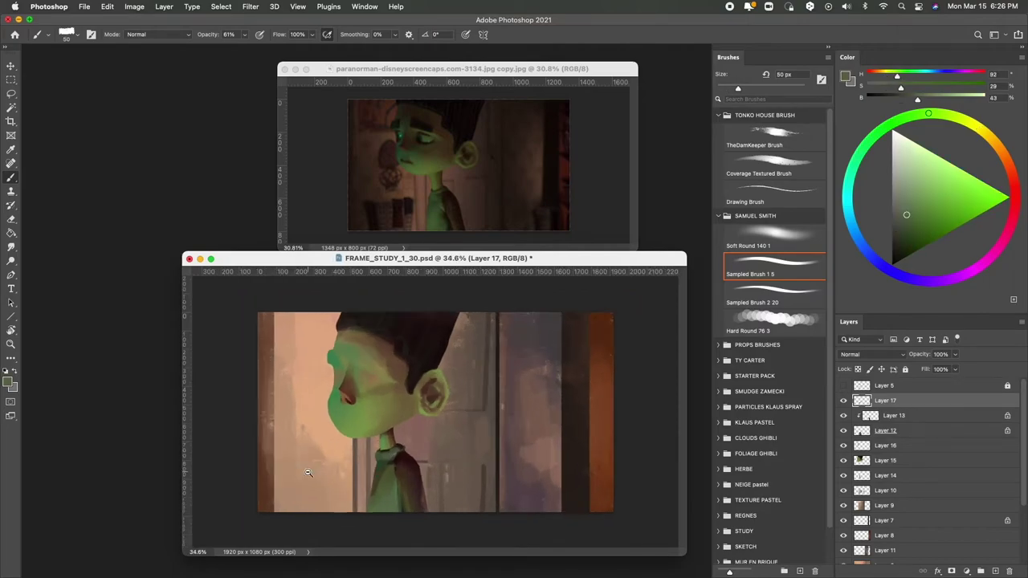
left_click(366, 450, "alt")
left_click(383, 492, "alt")
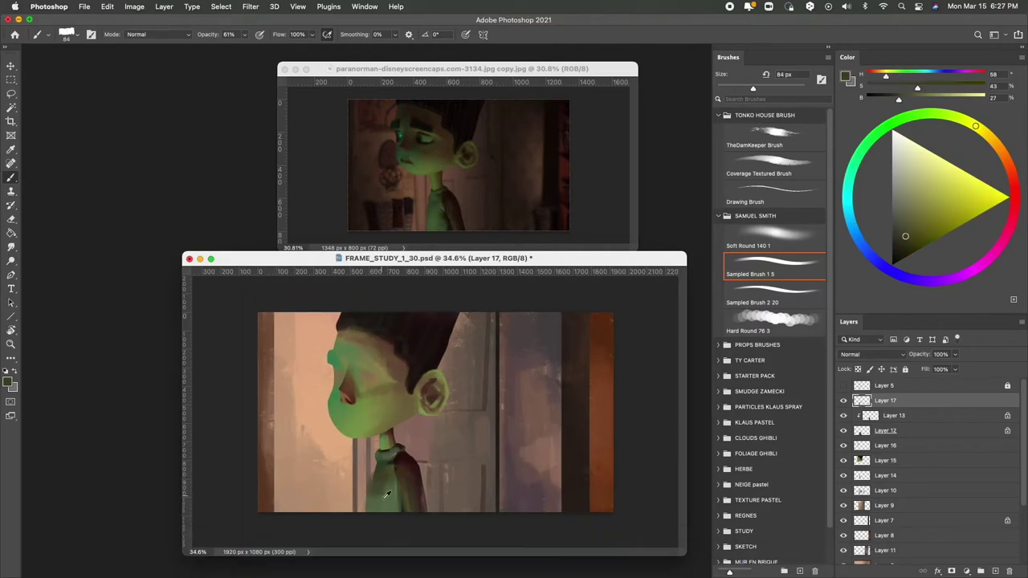
Step: Paint dark brown, blue-grey and yellow-green shirt tones, then add a new Multiply layer
left_click(399, 463, "alt")
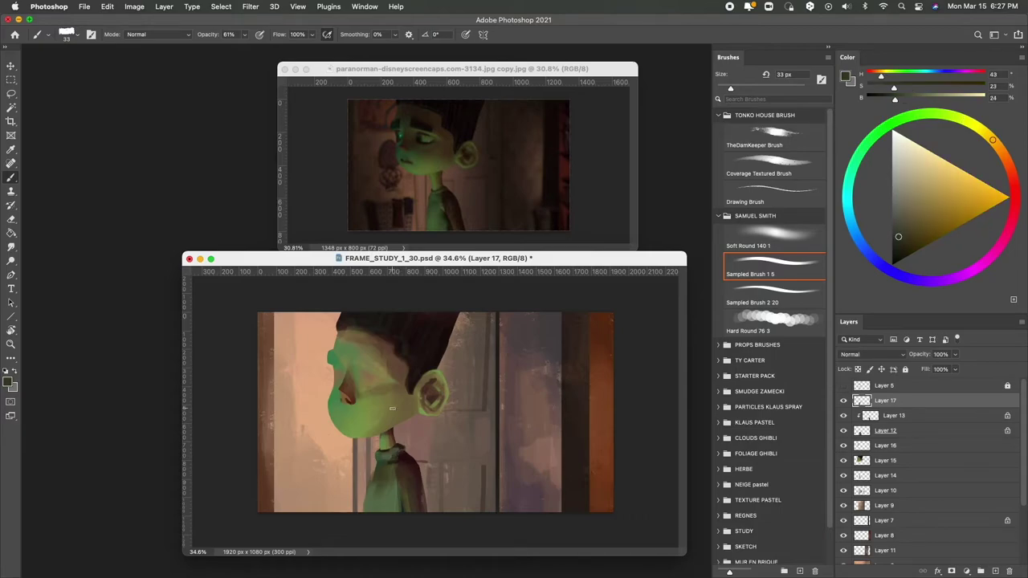
left_click(394, 458, "alt")
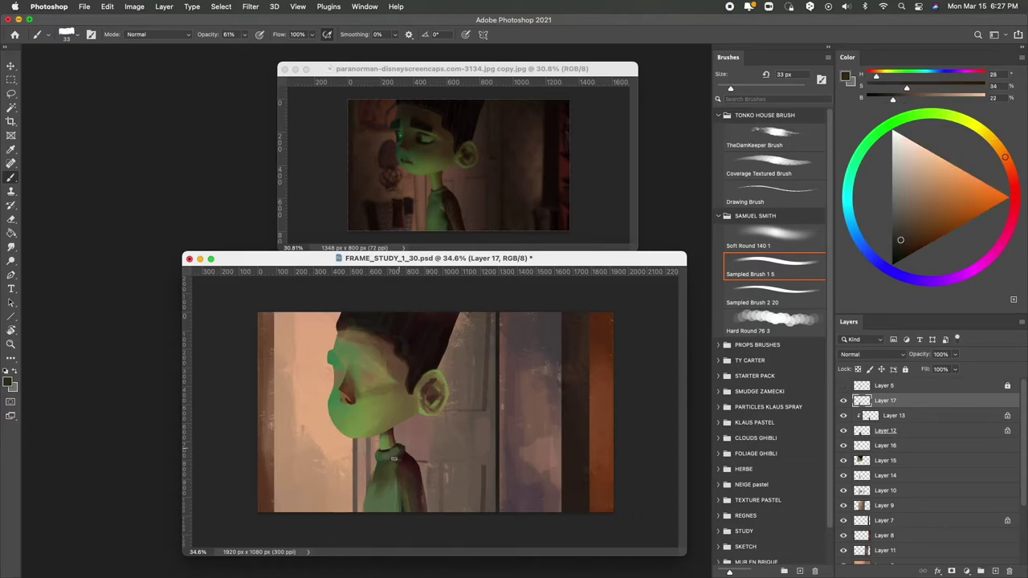
left_click(399, 490, "alt")
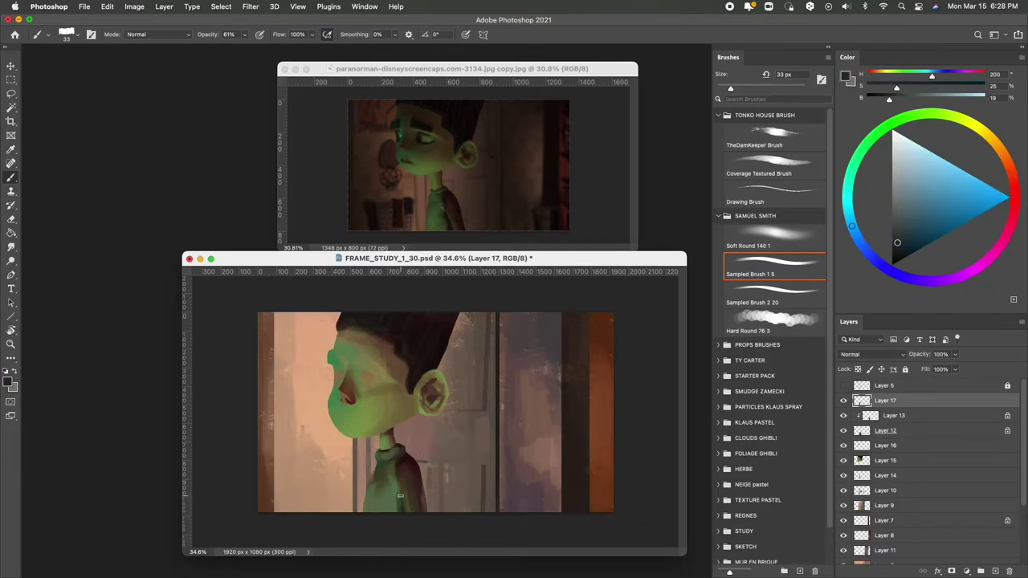
left_click(404, 465, "alt")
left_click(367, 455, "alt")
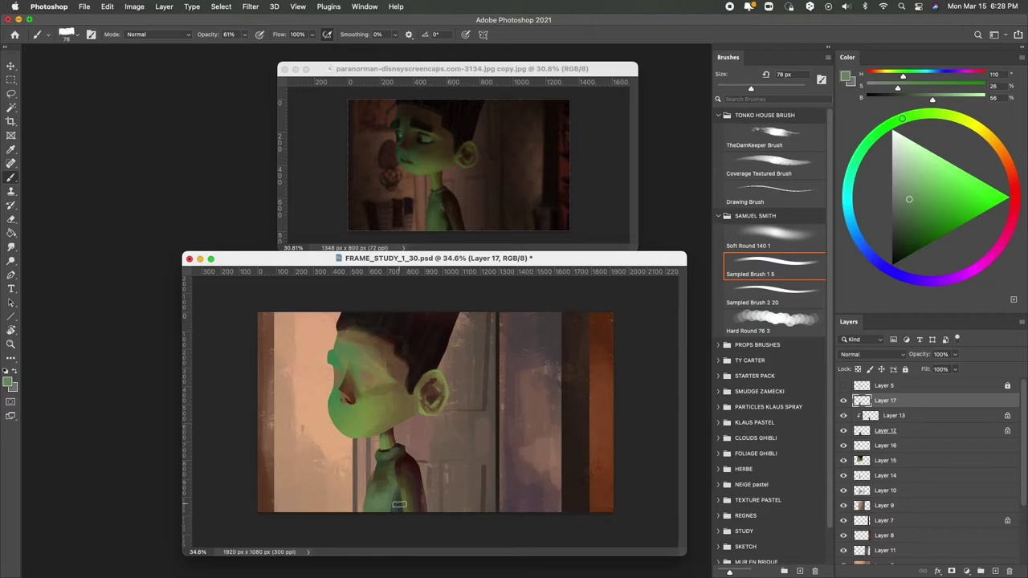
left_click(994, 571)
left_click(871, 354)
left_click(860, 393)
scroll(434, 402, "down", 2)
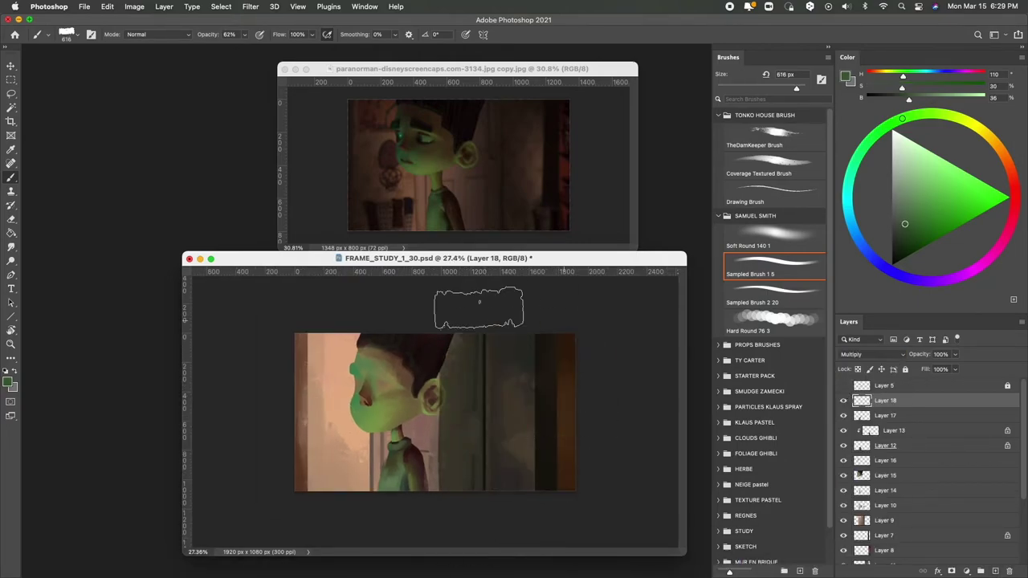
Step: Paint a broad dark multiply wash over the frame and blur it
mouse_move(479, 308)
left_mouse_down()
mouse_move(275, 436)
mouse_move(378, 287)
left_mouse_up()
left_click(522, 377, "alt")
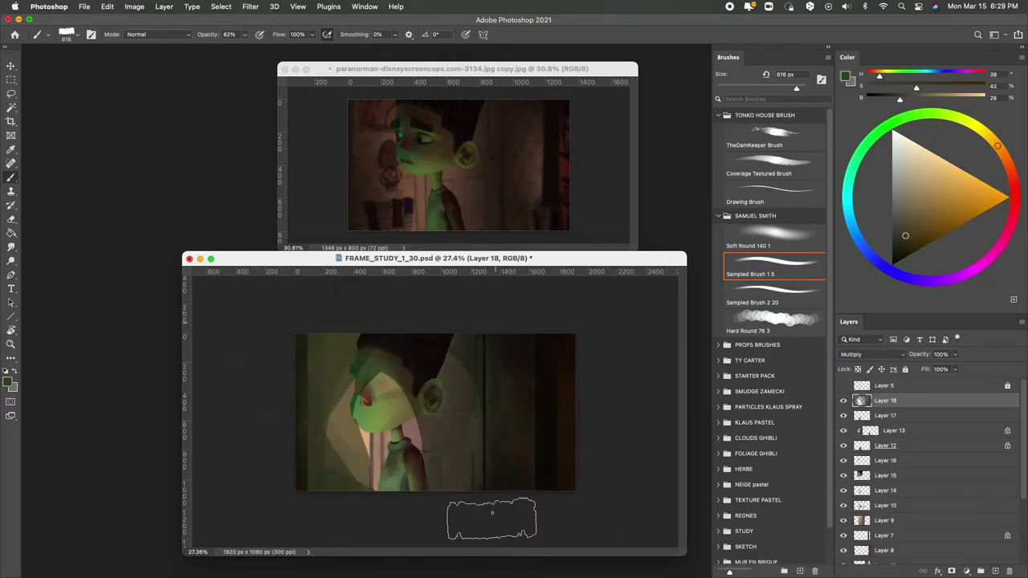
left_click(250, 6)
left_click(454, 155)
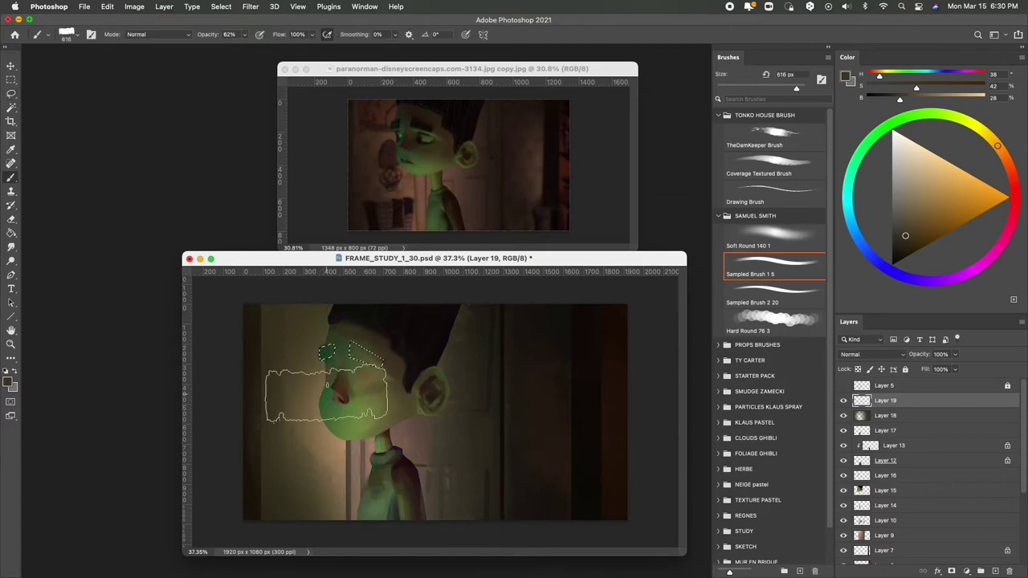
Step: Paint the eyebrows in very dark teal with a smaller brush
left_click(326, 352, "alt")
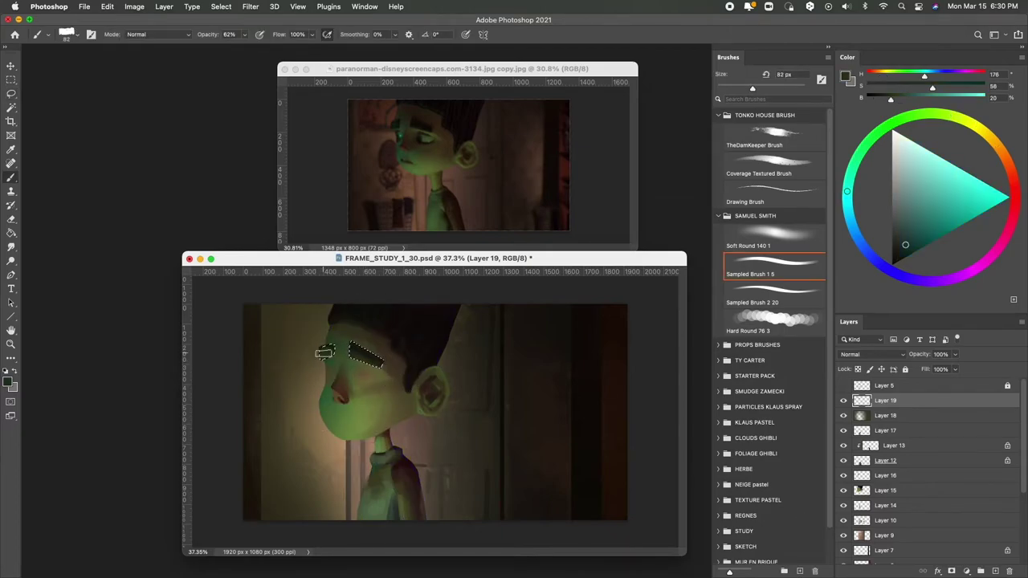
key("bracketleft")
key("bracketleft")
key("bracketleft")
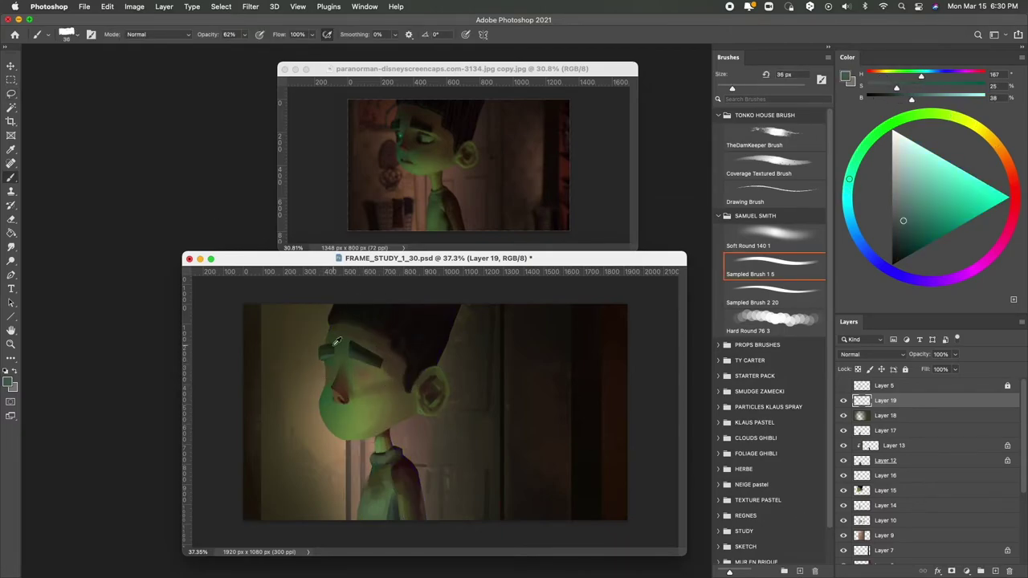
left_click(381, 365, "alt")
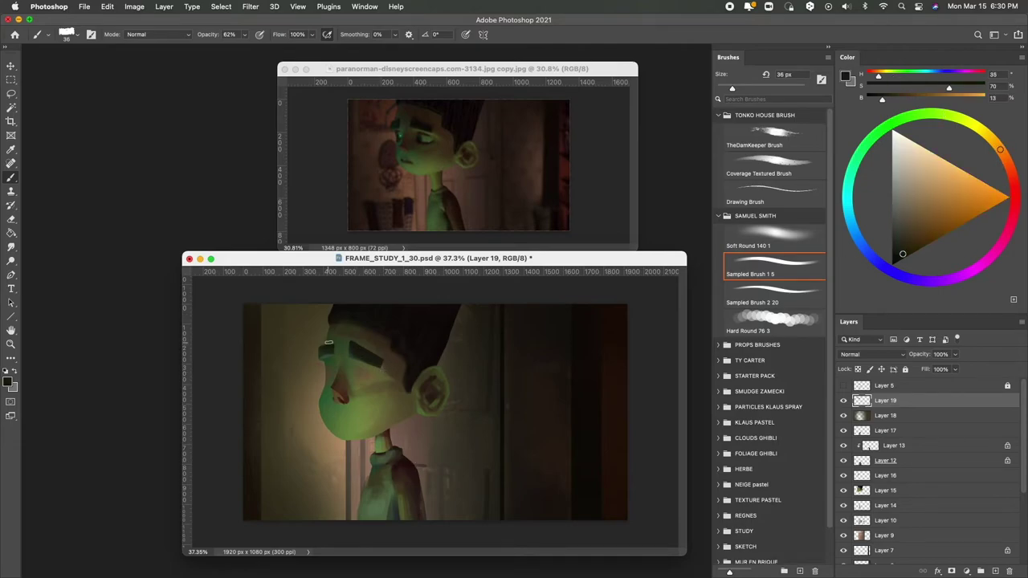
left_click(347, 303, "alt")
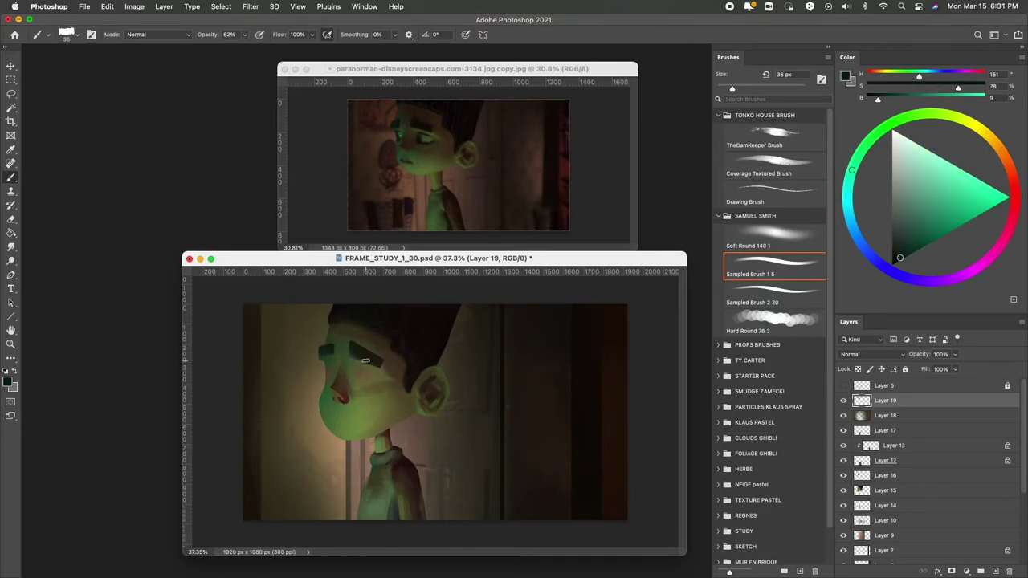
left_click(332, 345, "alt")
left_click(342, 355, "alt")
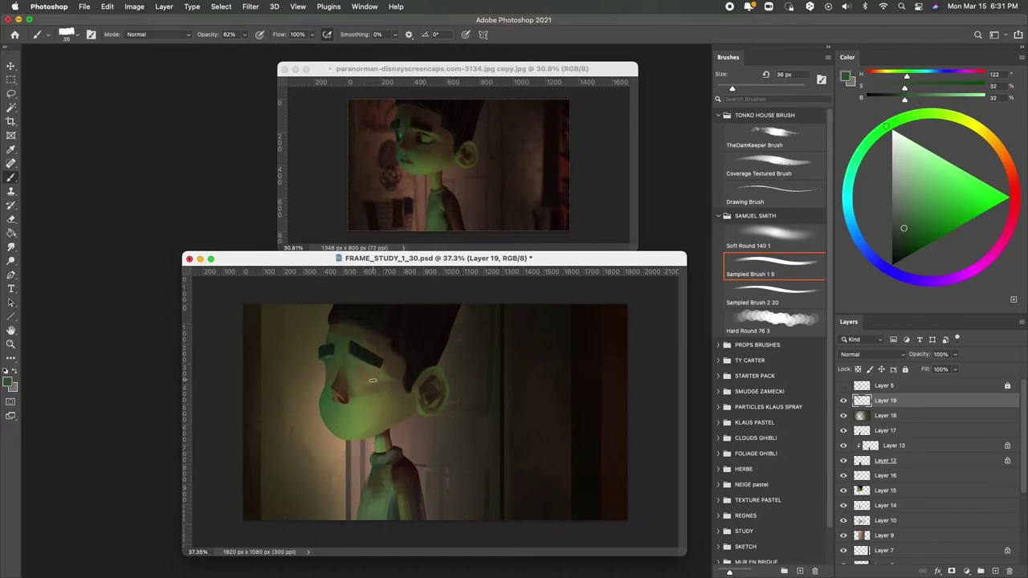
Step: On a new layer, shade the eyelids in grey-green, reddish and brown tones with an 18 px brush
key("ctrl+shift+alt+n")
left_click(469, 457, "alt")
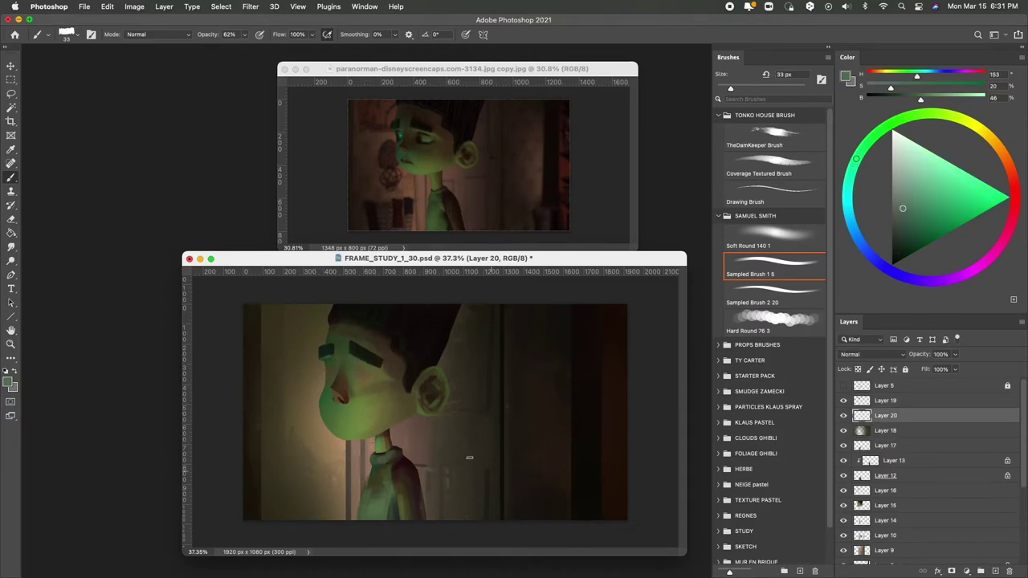
left_click(335, 355, "alt")
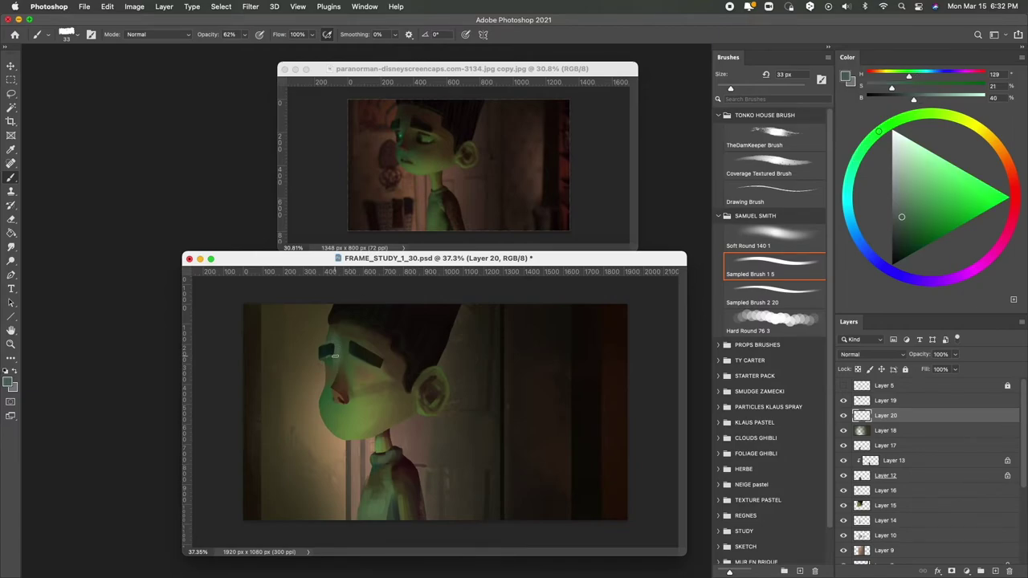
left_click(384, 370, "alt")
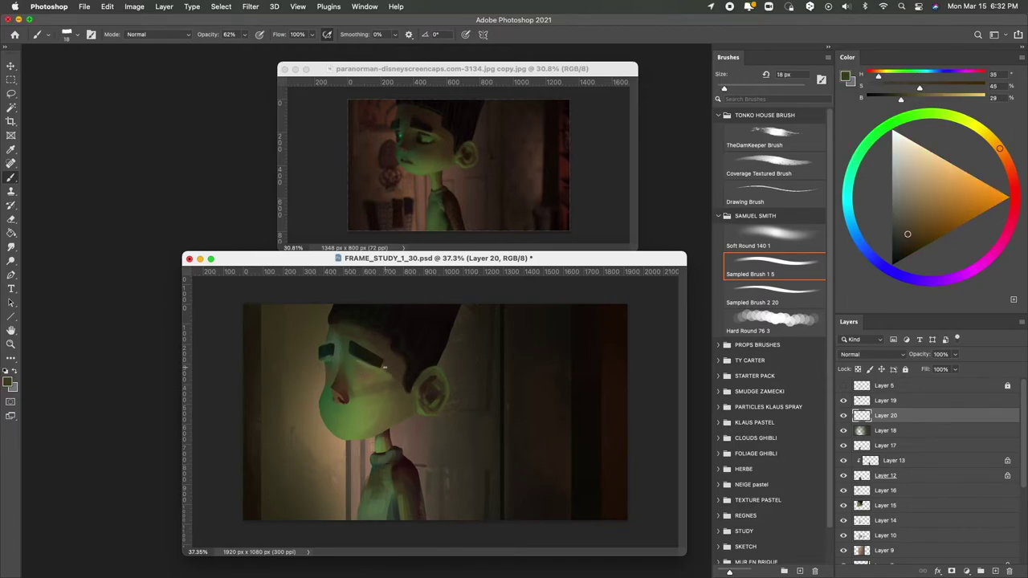
left_click_drag(364, 365, 409, 374)
left_click(397, 390, "alt")
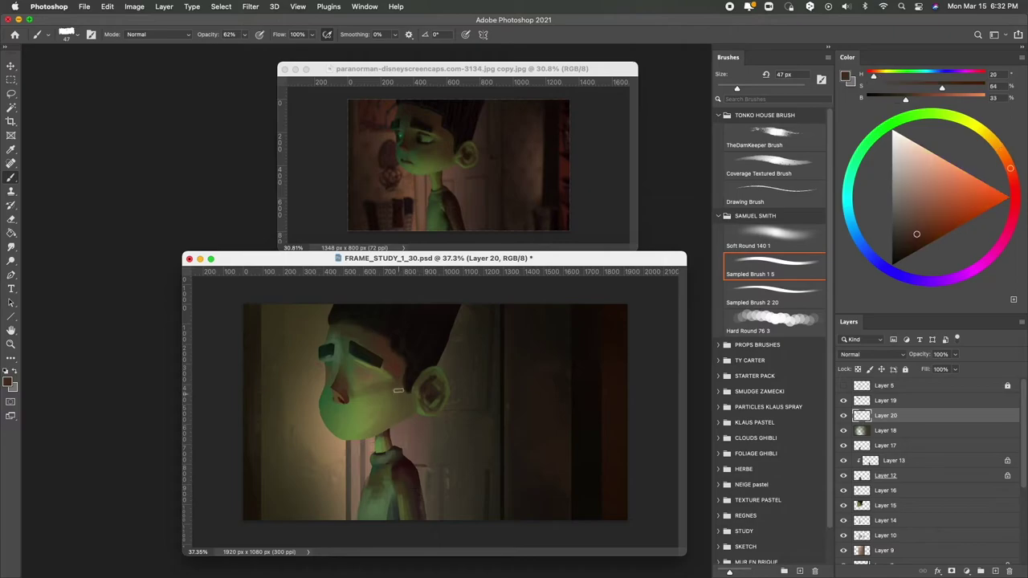
left_click(383, 387, "alt")
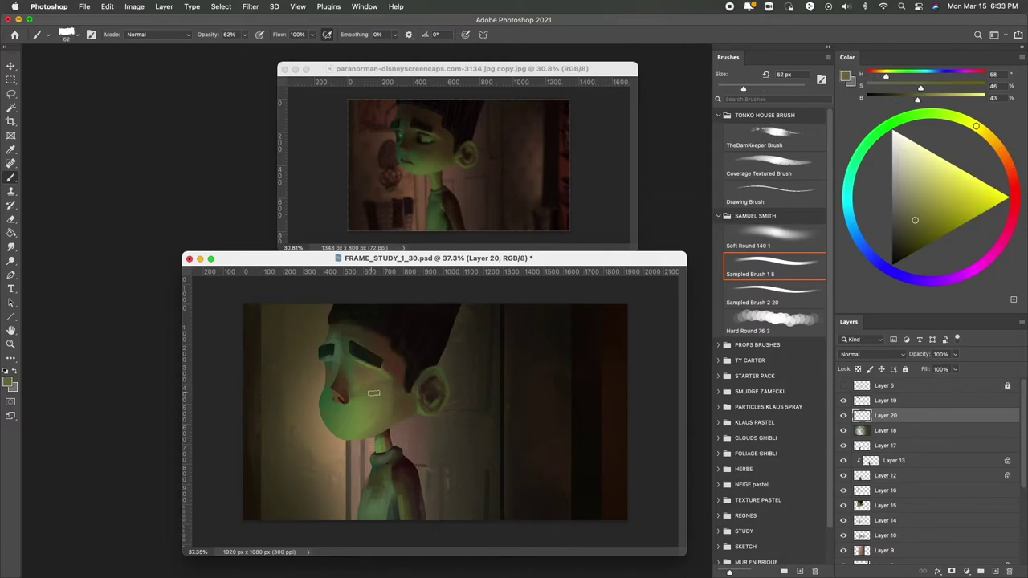
left_click(337, 407, "alt")
left_click_drag(345, 410, 326, 412)
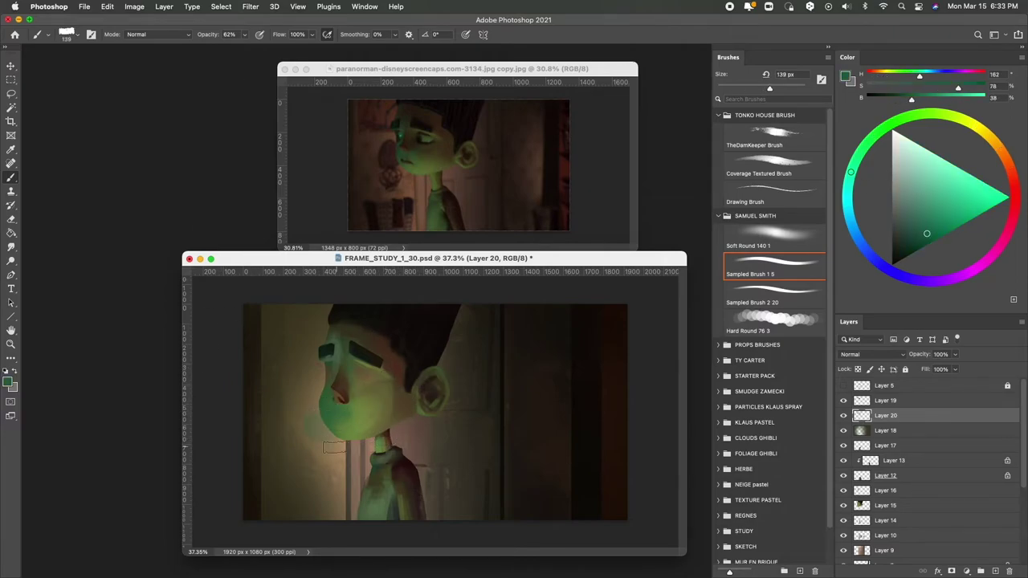
key("e")
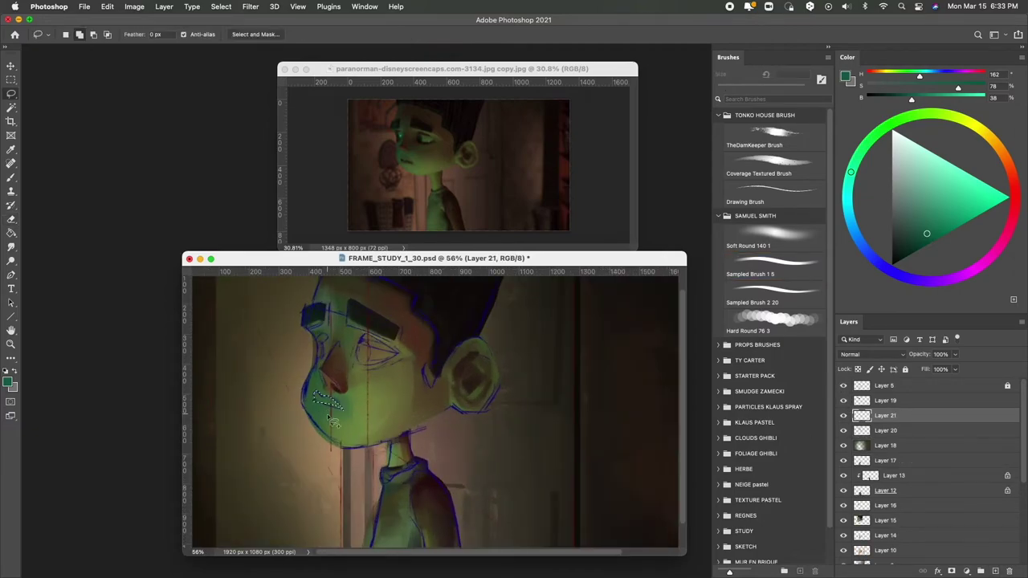
Step: Fill the mouth selection on Layer 21 with a dark tone, with the sketch lines hidden
key("b")
left_click(321, 397, "alt")
mouse_move(315, 395)
left_mouse_down()
mouse_move(341, 406)
mouse_move(325, 378)
left_mouse_up()
key("ctrl+d")
scroll(325, 394, "up", 2)
Step: Sample browns and near-black from the painting to paint the dark lip line
left_click(322, 410, "alt")
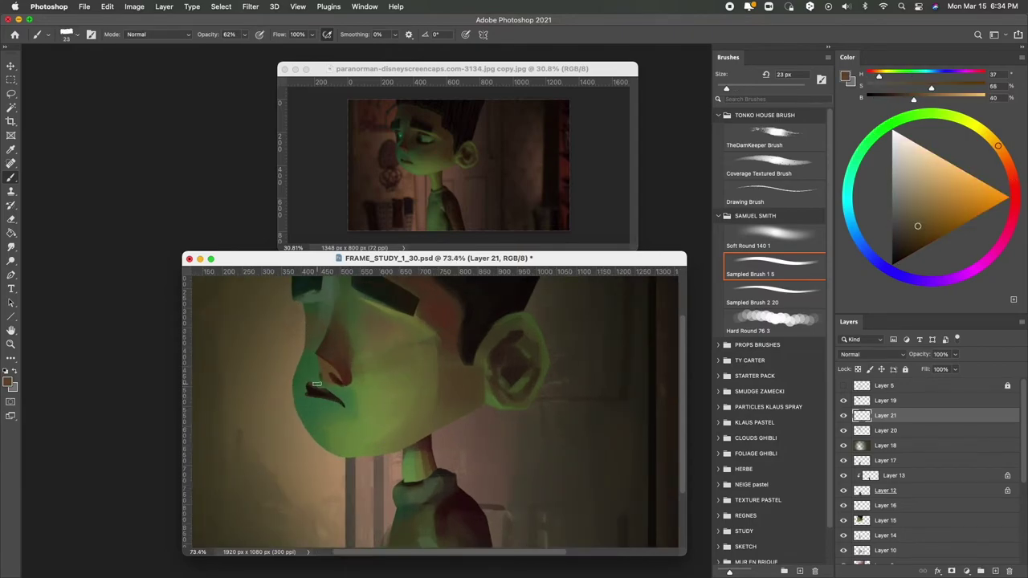
scroll(277, 393, "up", 1)
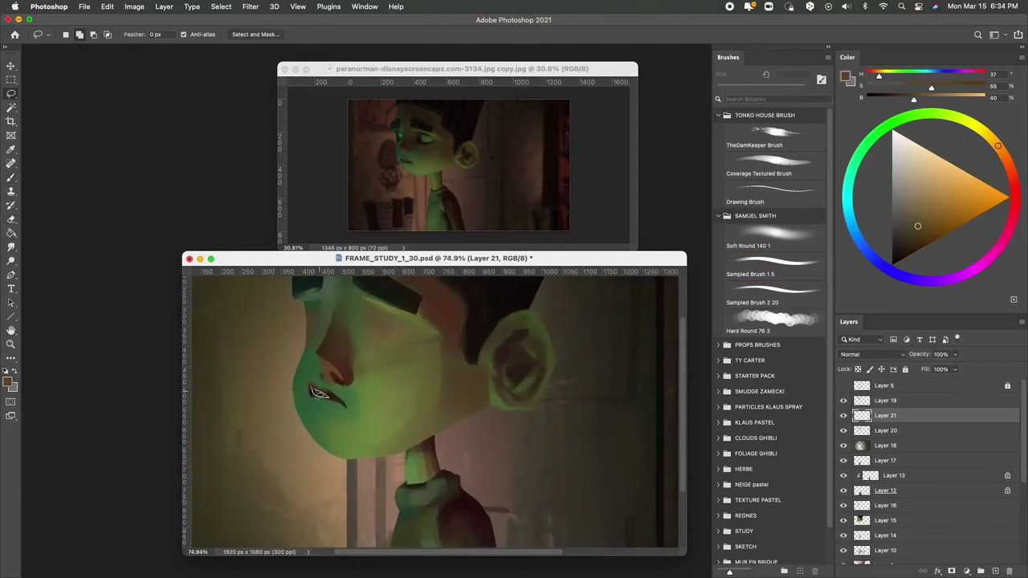
left_click(321, 394, "alt")
left_click(315, 391, "alt")
scroll(327, 393, "up", 1)
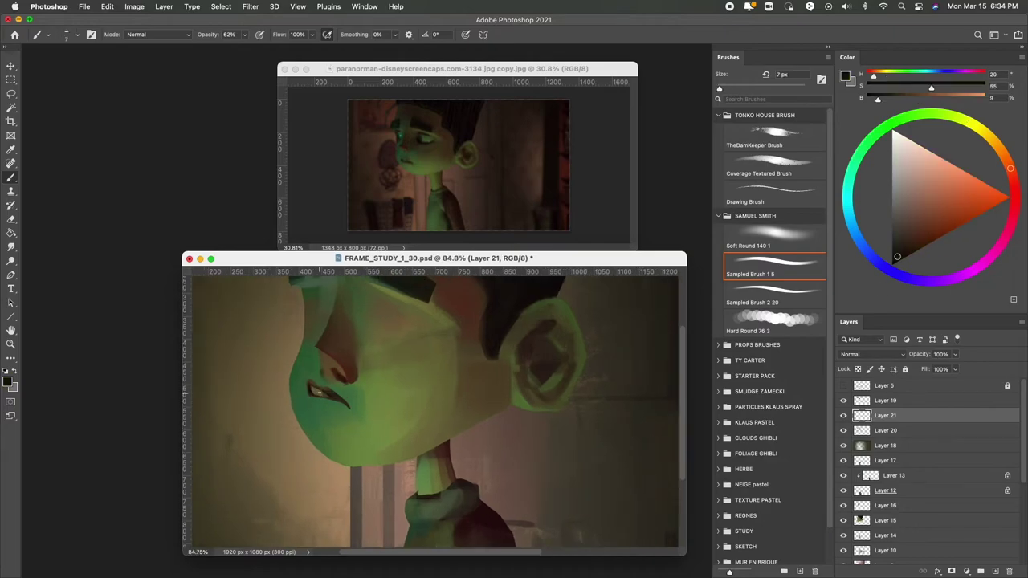
left_click(321, 392, "alt")
Step: Blend orange-brown and green shading around the mouth into the green face
scroll(321, 394, "down", 3)
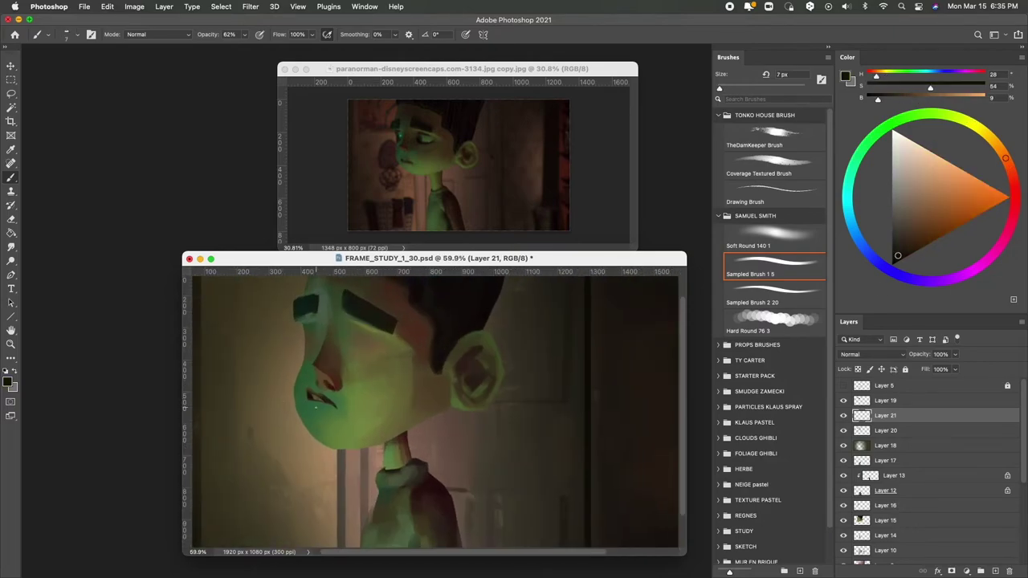
left_click(359, 403, "alt")
left_click(324, 399, "alt")
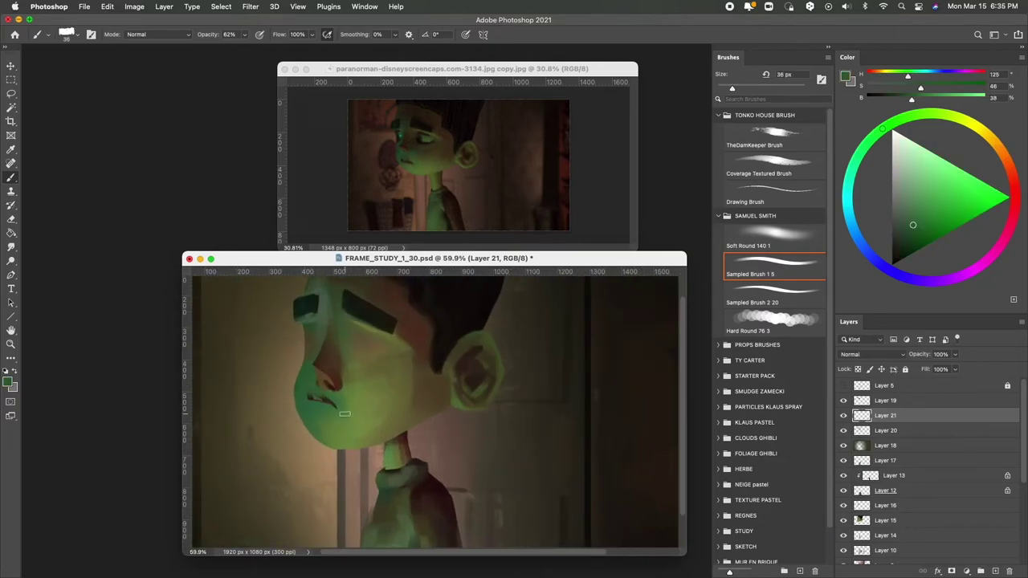
left_click(325, 399, "alt")
left_click(322, 397, "alt")
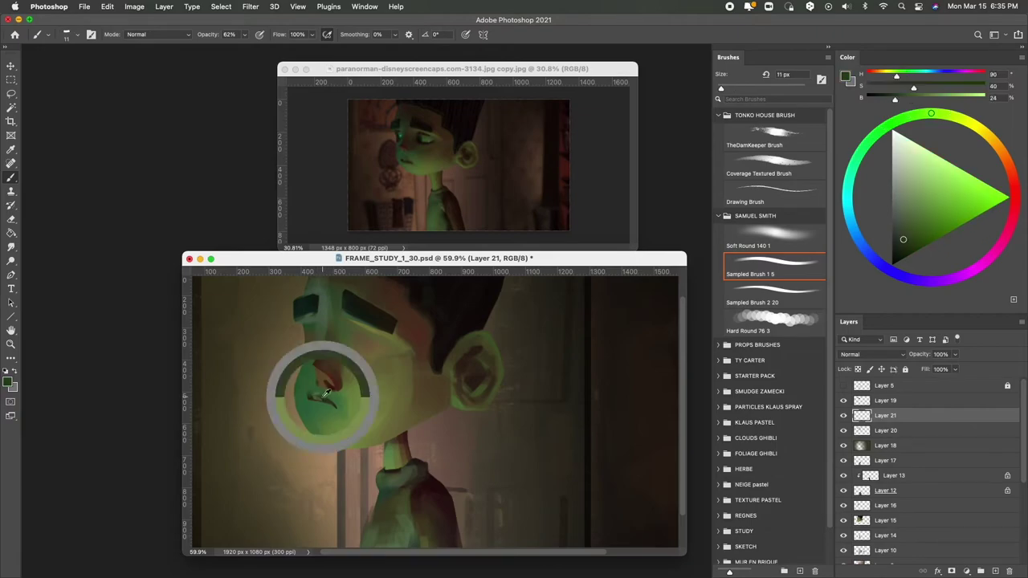
scroll(340, 401, "down", 3)
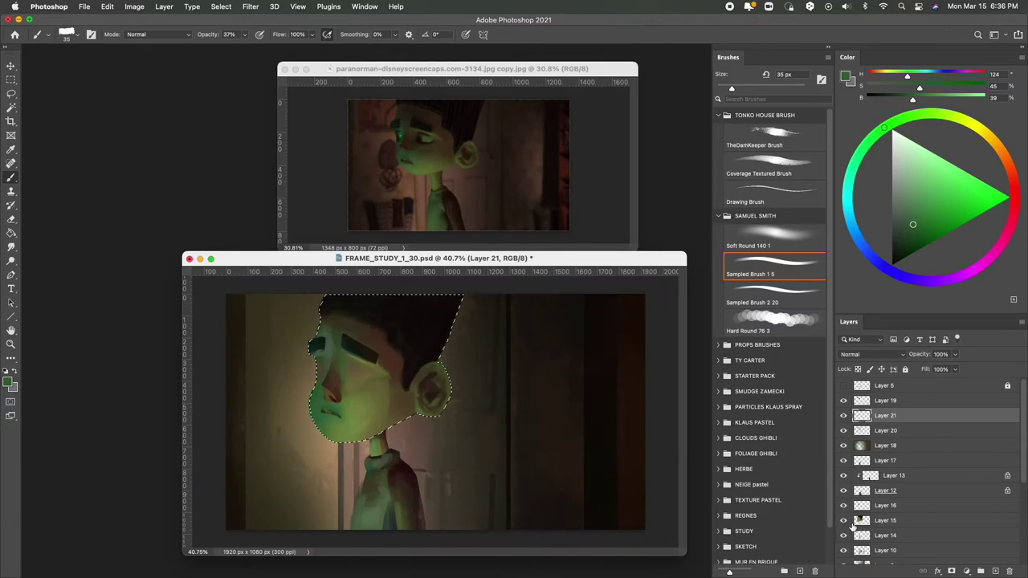
Step: Add Layer 22 and glaze warm background tones at 25% opacity with a 127 px brush
left_click(995, 571)
key("ctrl+d")
left_click(339, 421, "alt")
key("comma")
key("bracketright")
key("bracketright")
key("bracketright")
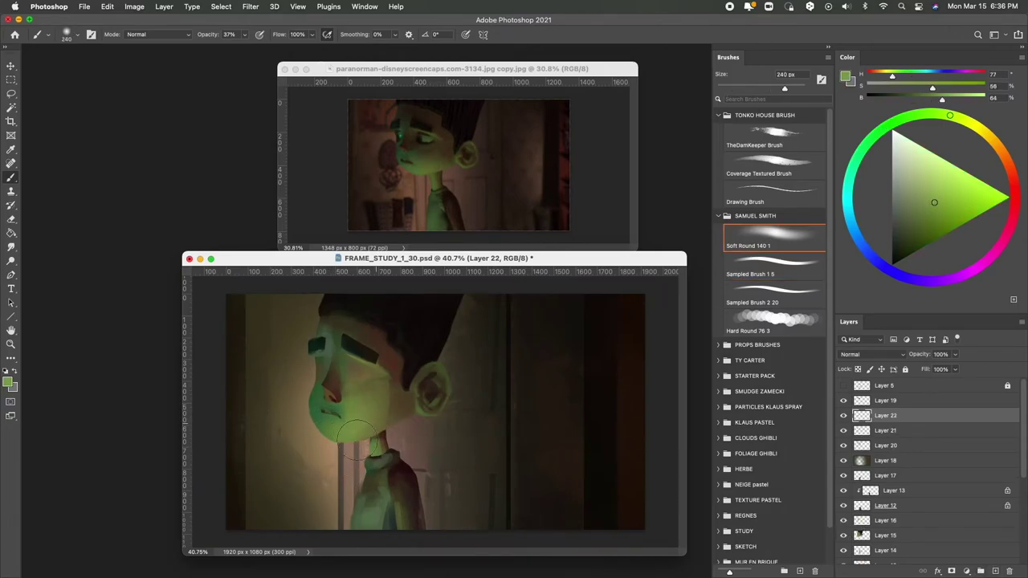
left_click(392, 384, "alt")
key("period")
key("2")
key("5")
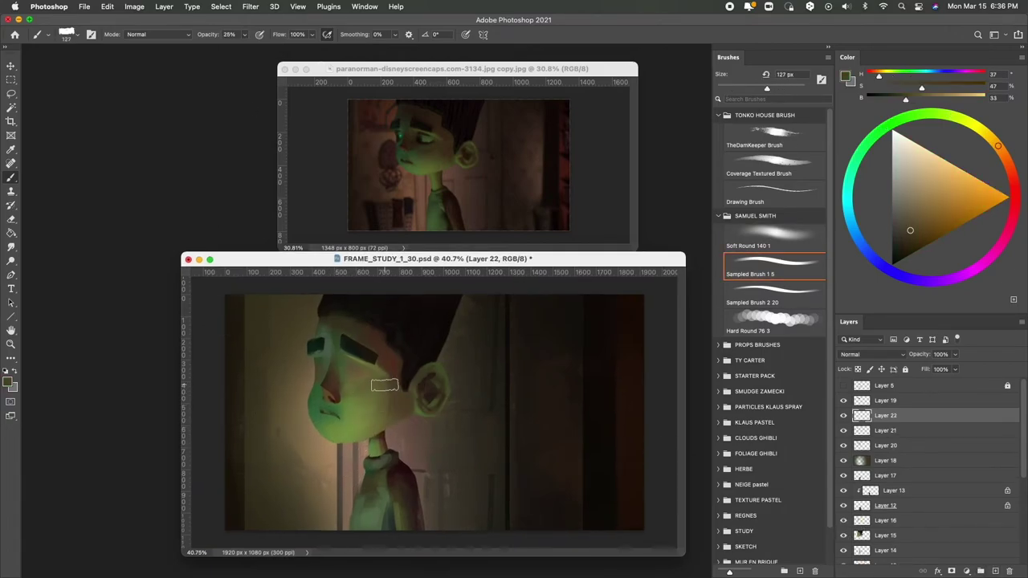
left_click(384, 386, "alt")
key("bracketleft")
key("bracketleft")
scroll(261, 364, "down", 2)
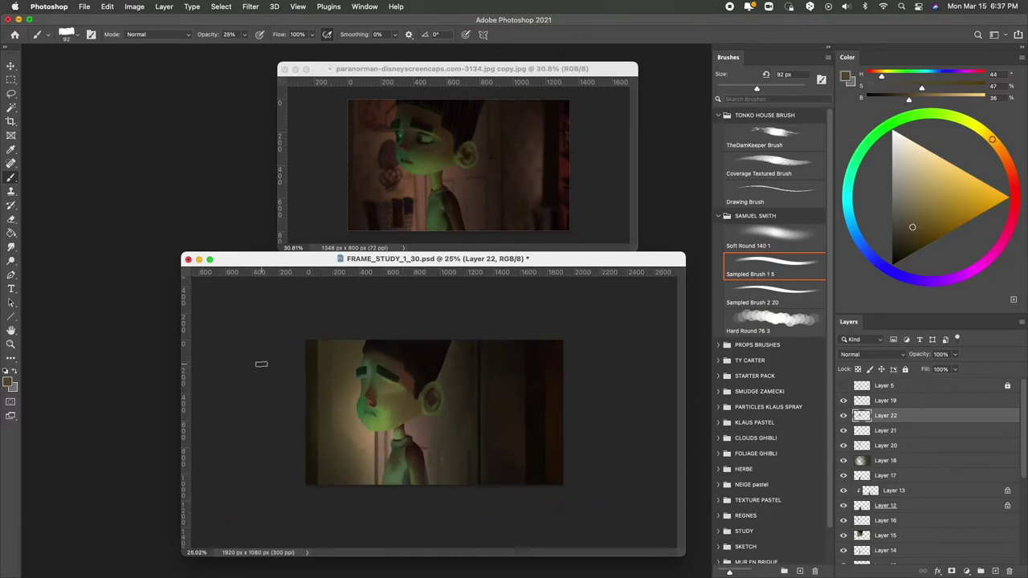
Step: Save the study, add Layer 23, and lasso the eye socket
key("ctrl+s")
key("ctrl+shift+alt+n")
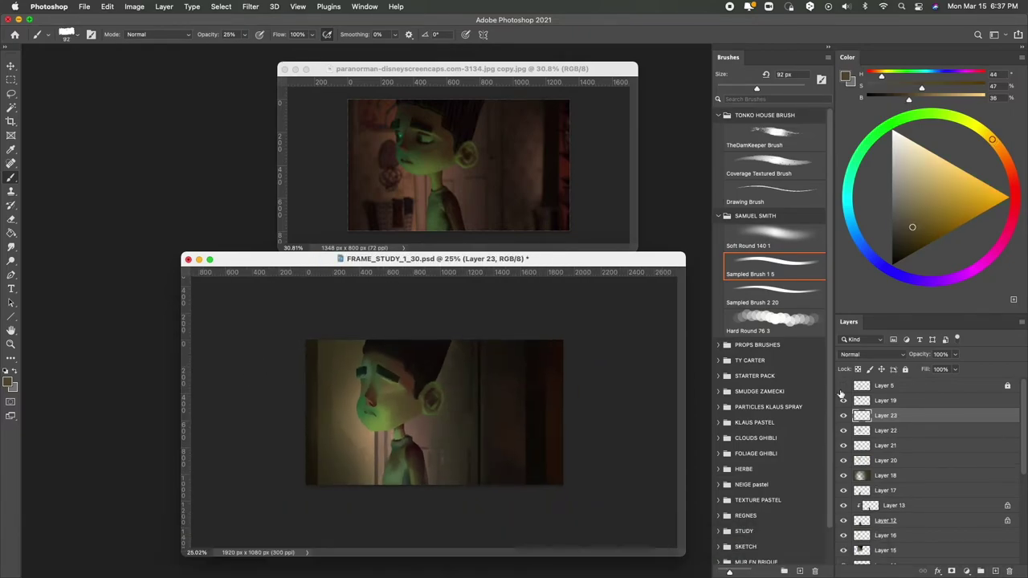
scroll(377, 377, "up", 2)
scroll(378, 377, "up", 2)
key("l")
left_click_drag(357, 336, 368, 375)
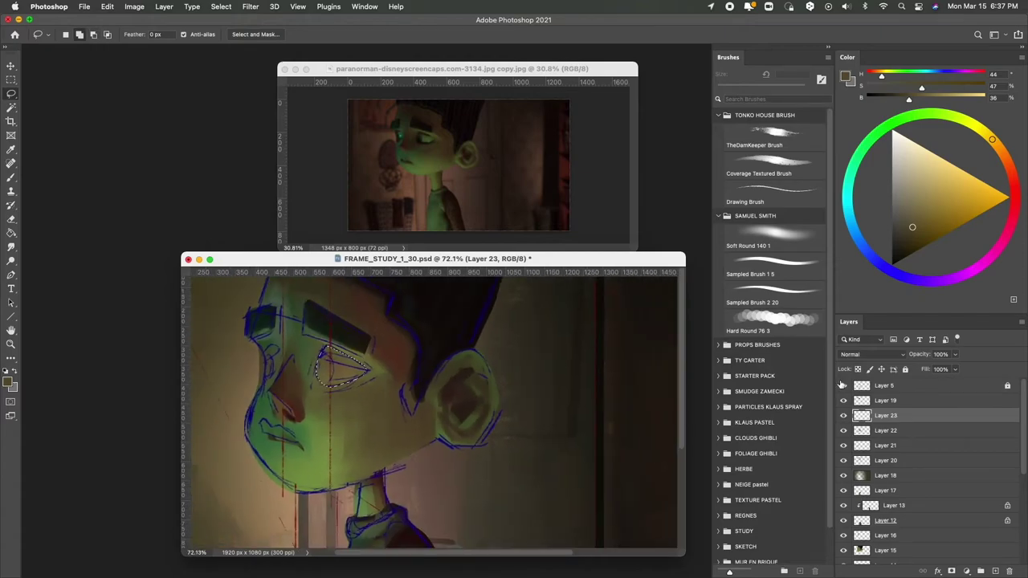
Step: Paint a dark red upper lid inside the eye selection with the sketch layer hidden
key("b")
left_click(313, 346, "alt")
left_click(536, 398, "alt")
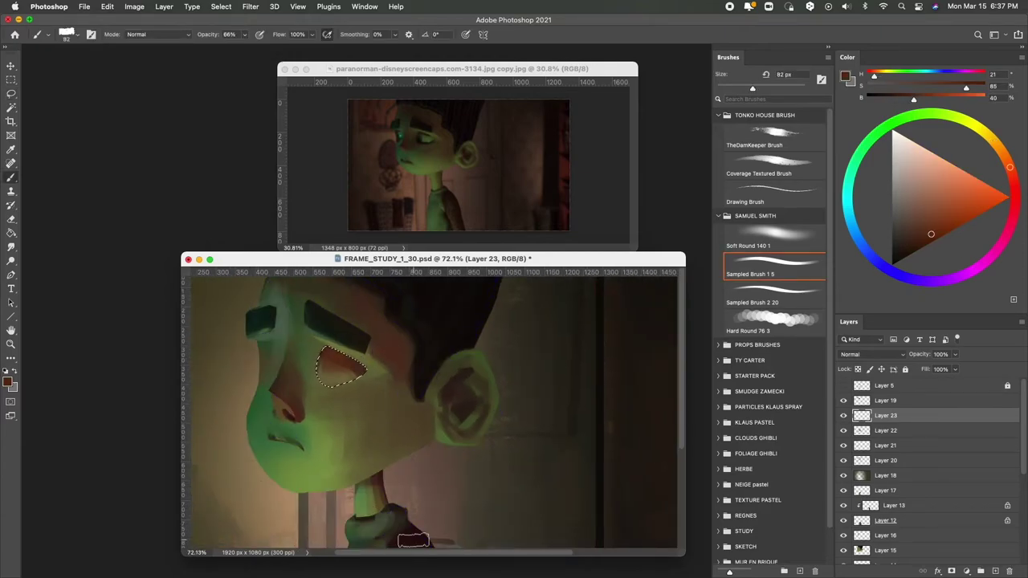
key("l")
key("b")
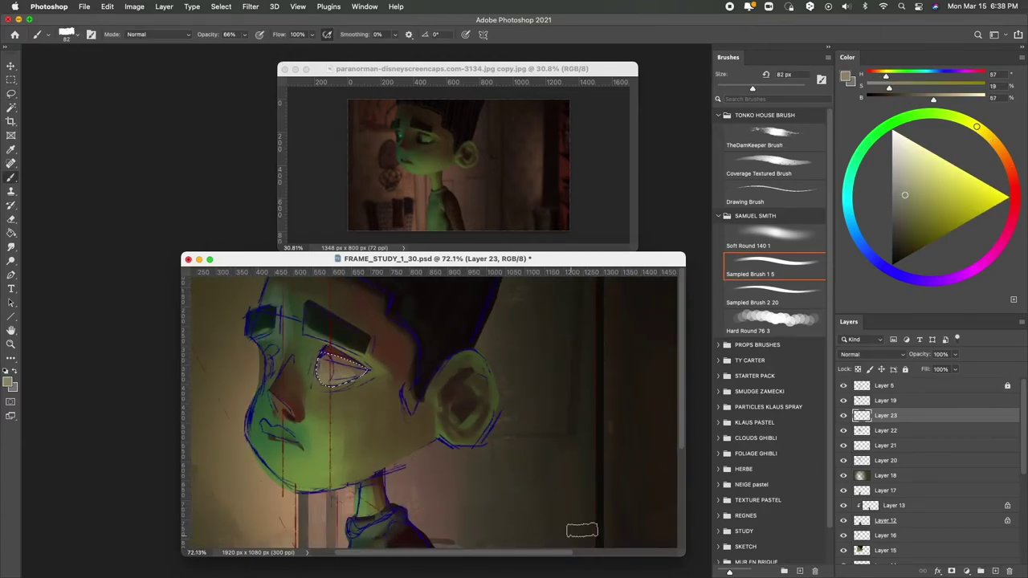
left_click(311, 359, "alt")
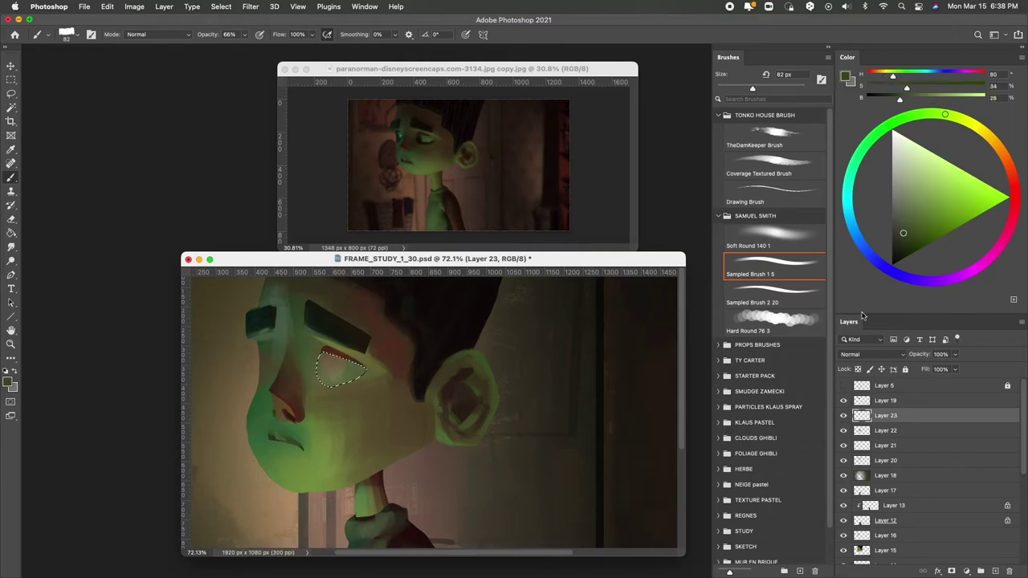
right_click(304, 363)
key("Escape")
scroll(309, 380, "up", 1)
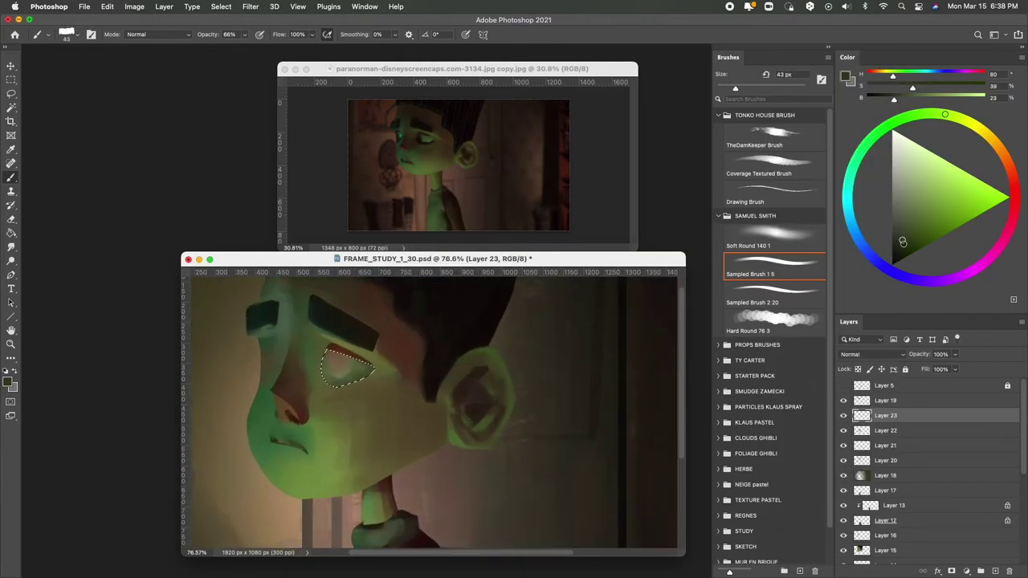
left_click(365, 386, "alt")
left_click(362, 390, "alt")
scroll(362, 390, "down", 1)
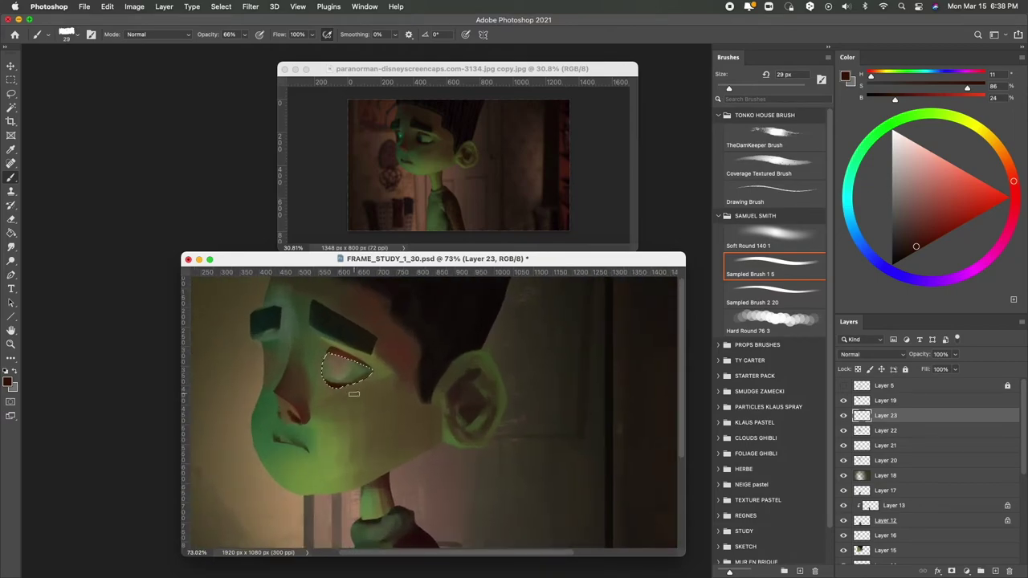
Step: Paint warm dark-red shading near the eye at 35% opacity with a 52 px brush
key("l")
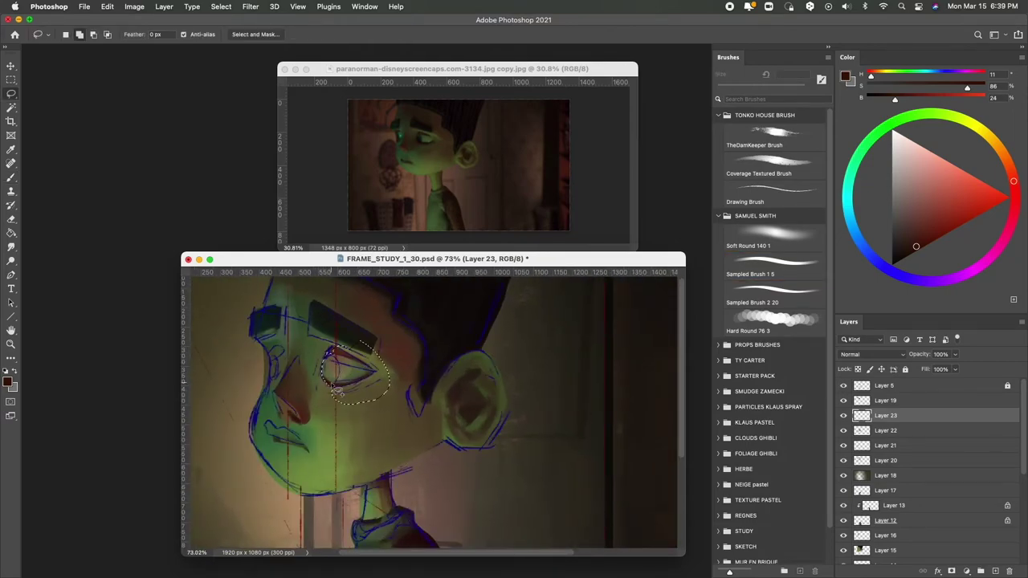
key("b")
left_click(382, 420, "alt")
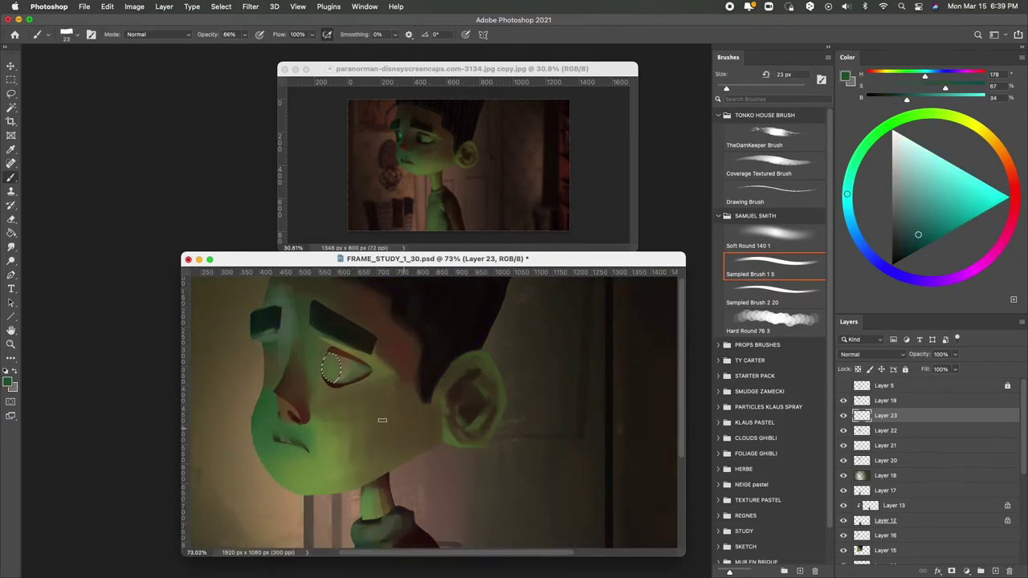
mouse_move(383, 420)
left_mouse_down()
mouse_move(638, 443)
mouse_move(326, 379)
mouse_move(344, 390)
left_mouse_up()
left_click(325, 379, "alt")
scroll(326, 379, "down", 1)
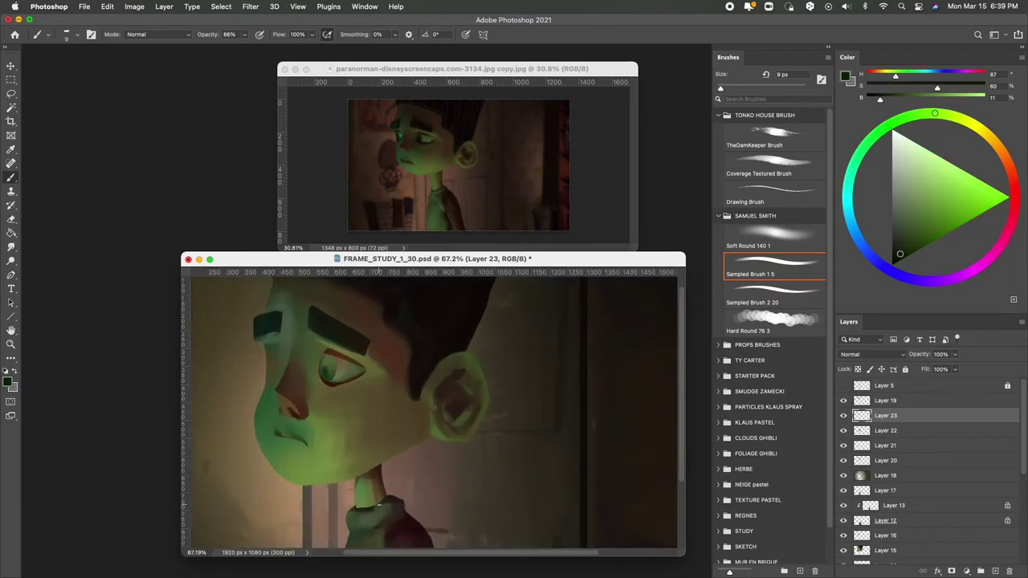
left_click(368, 354, "alt")
key("3")
key("5")
mouse_move(368, 353)
left_mouse_down()
mouse_move(388, 369)
mouse_move(321, 385)
mouse_move(302, 405)
left_mouse_up()
scroll(362, 359, "down", 2)
Step: Paint the light-green iris glow at full opacity, then darker tones at 28%
left_click(360, 359, "alt")
key("0")
scroll(293, 414, "down", 1)
scroll(292, 415, "up", 3)
key("2")
key("8")
left_click(282, 398, "alt")
scroll(282, 398, "down", 3)
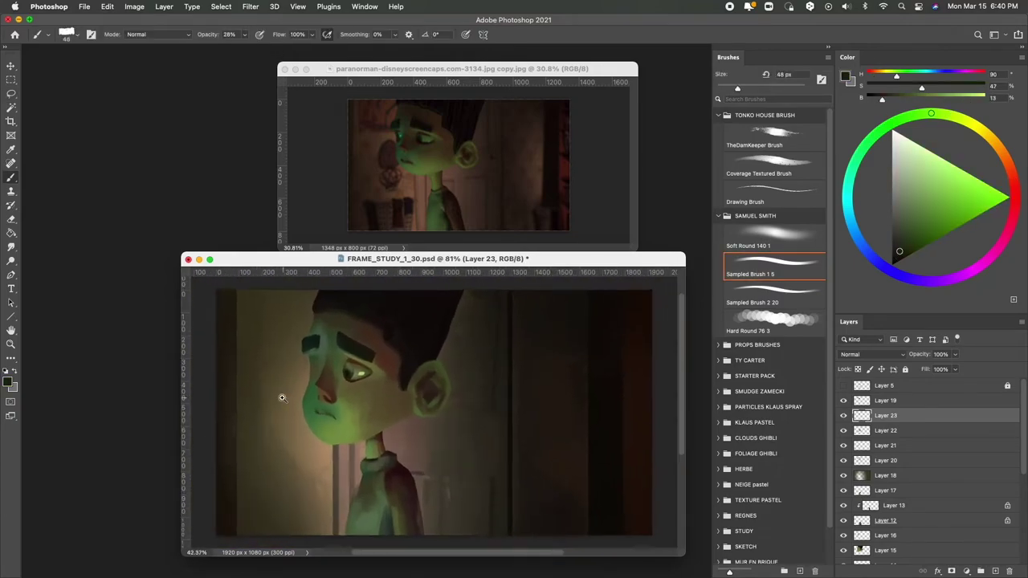
scroll(282, 398, "down", 3)
scroll(345, 406, "up", 5)
key("l")
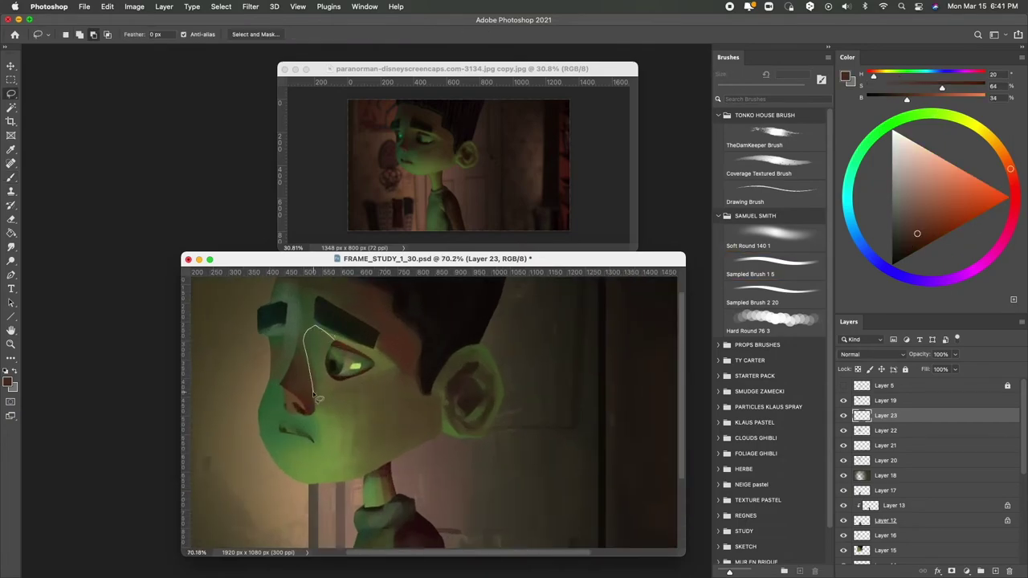
key("b")
scroll(247, 460, "down", 3)
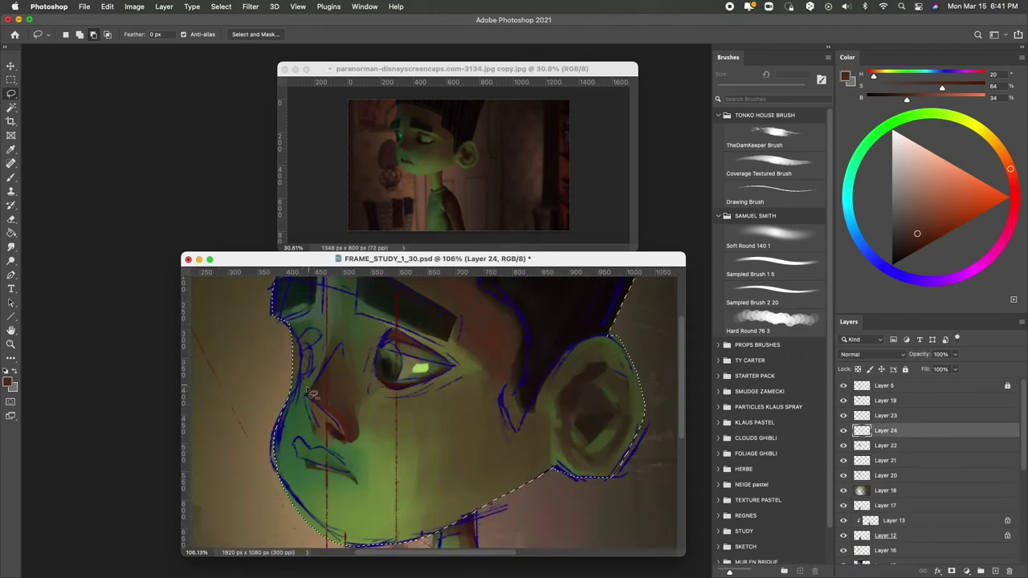
Step: Fill the nose-bridge selection with dark brown and outline a small shape beside it
left_click_drag(312, 393, 291, 444)
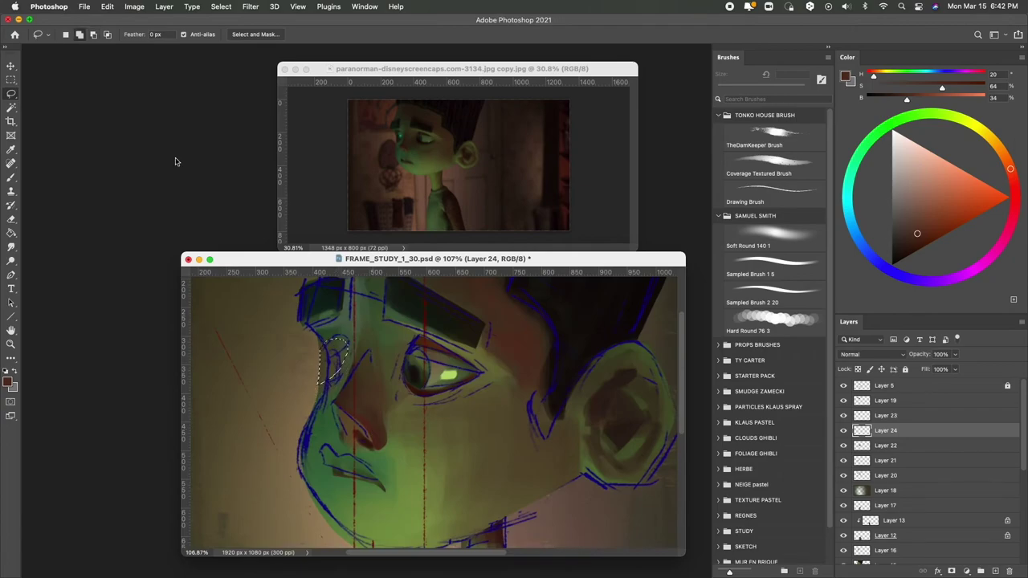
left_click(383, 362, "alt")
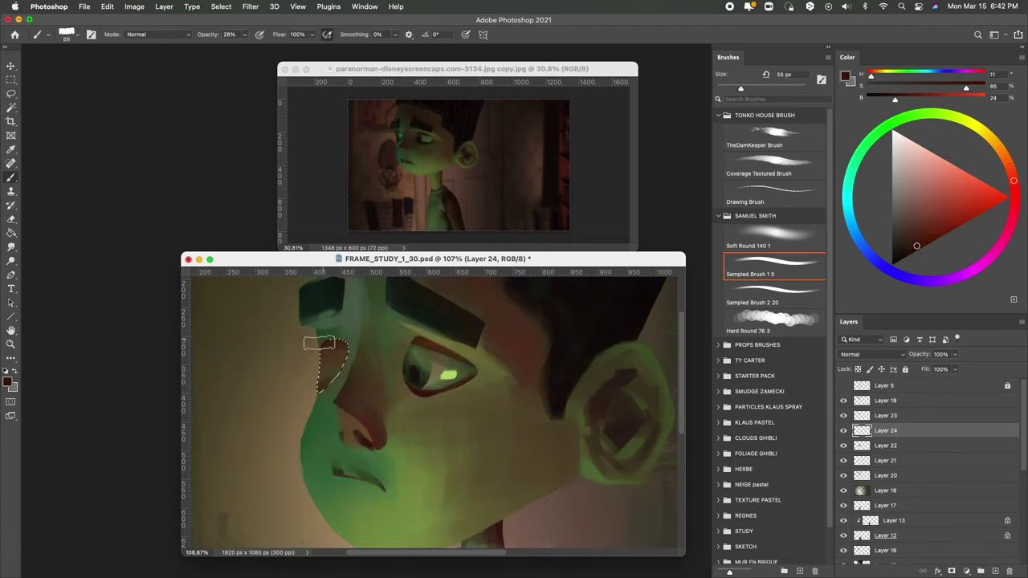
key("alt+BackSpace")
left_click_drag(324, 391, 327, 400)
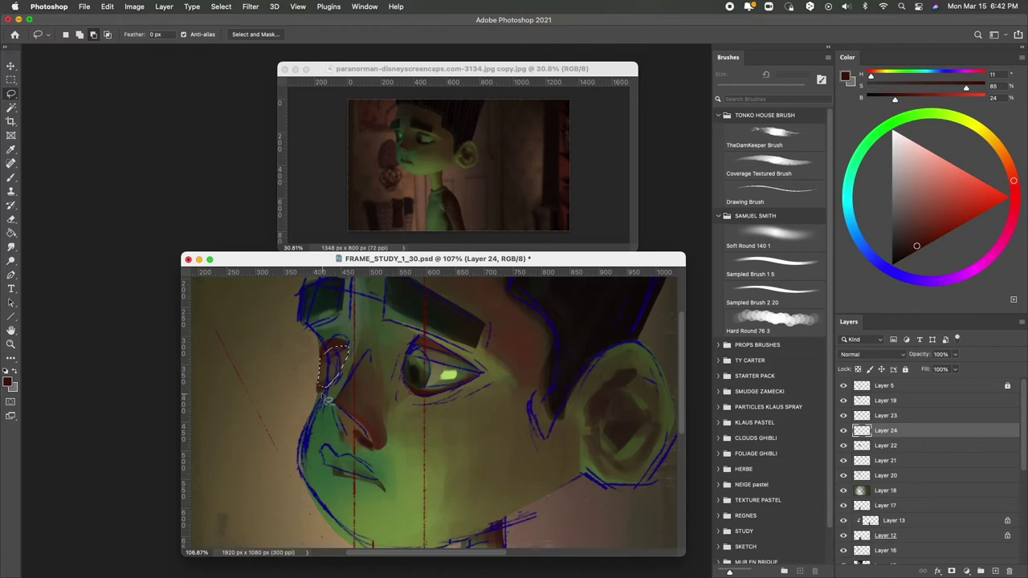
key("b")
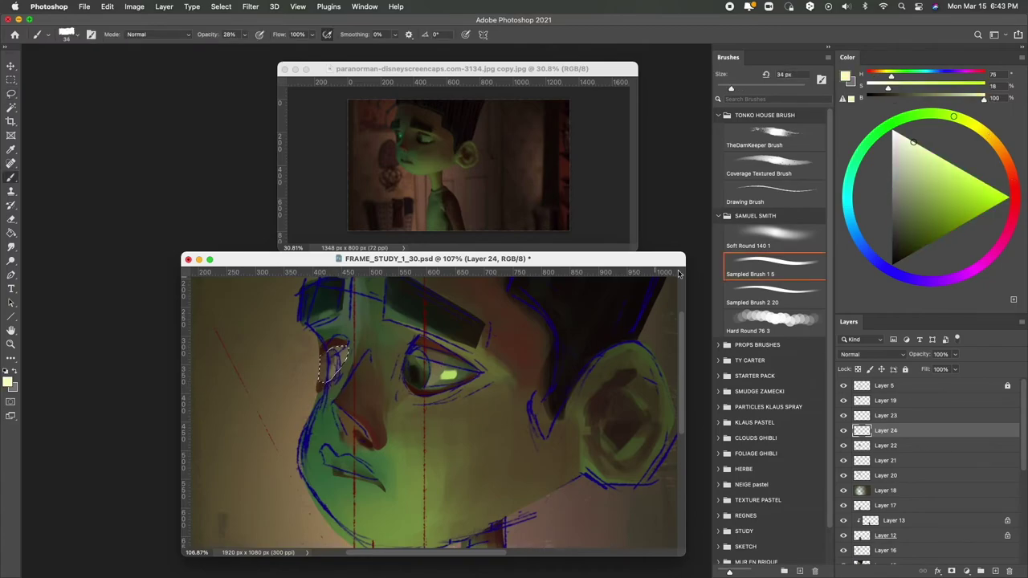
Step: Paint a near-black edge inside the nose selection, then set 73% opacity and a 16 px brush
left_click(469, 443, "alt")
left_click(459, 367, "alt")
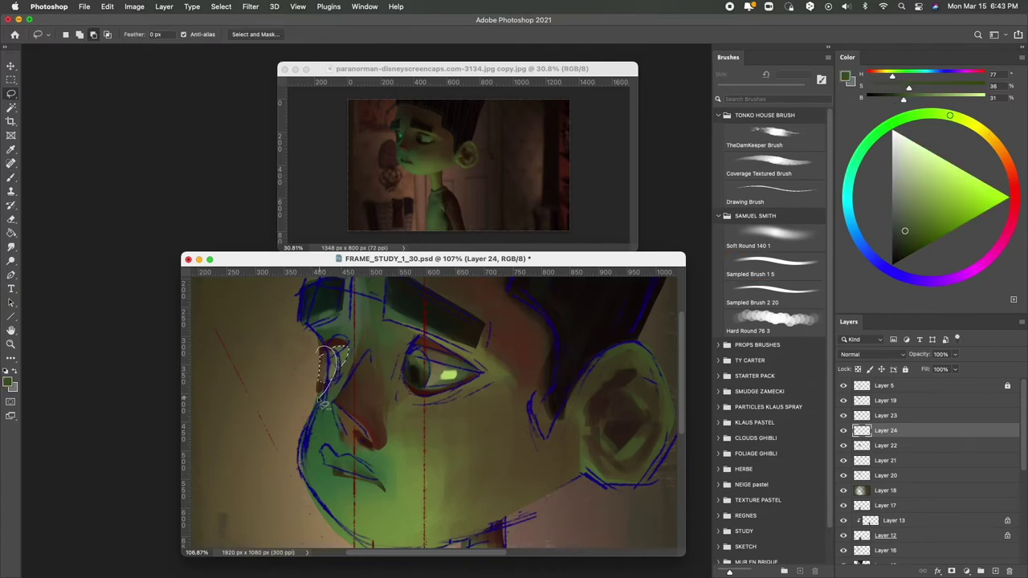
left_click(327, 368, "alt")
left_click_drag(328, 368, 321, 354)
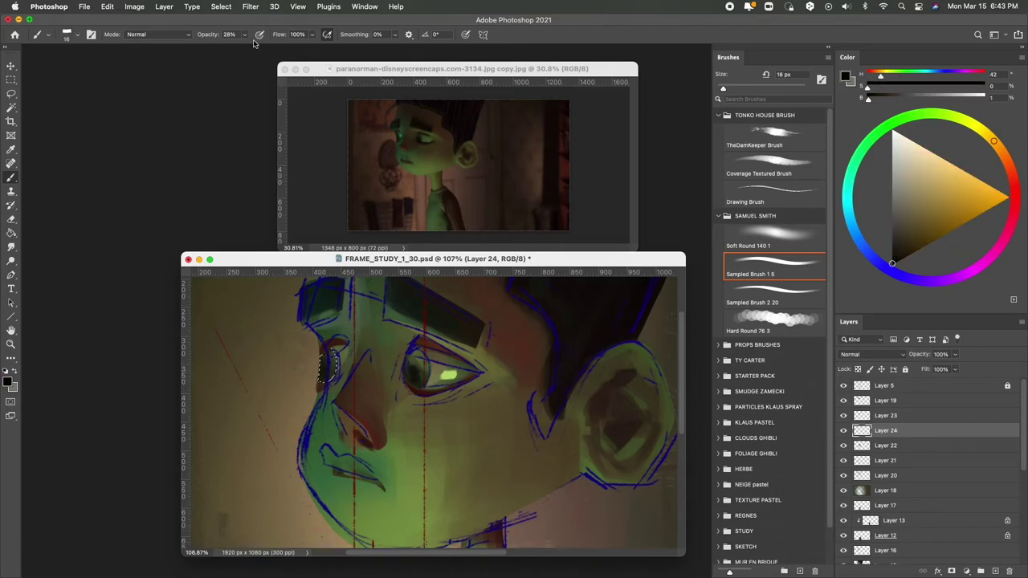
key("7")
key("3")
key("super+0")
Step: Hide the blue outline layer and sample the green of the lit face
left_click(843, 385)
scroll(361, 377, "up", 2)
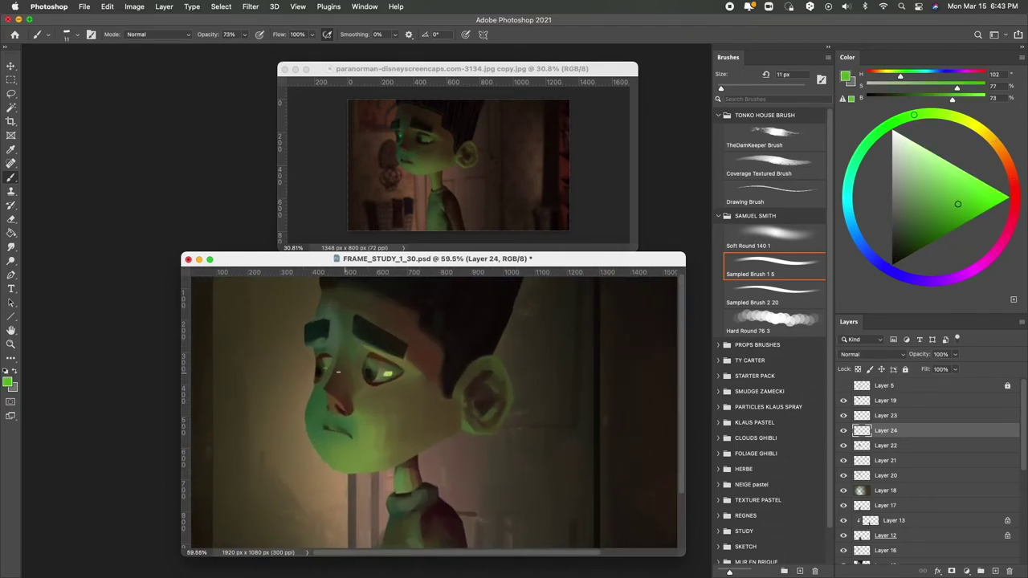
left_click(325, 370, "alt")
scroll(322, 370, "down", 4)
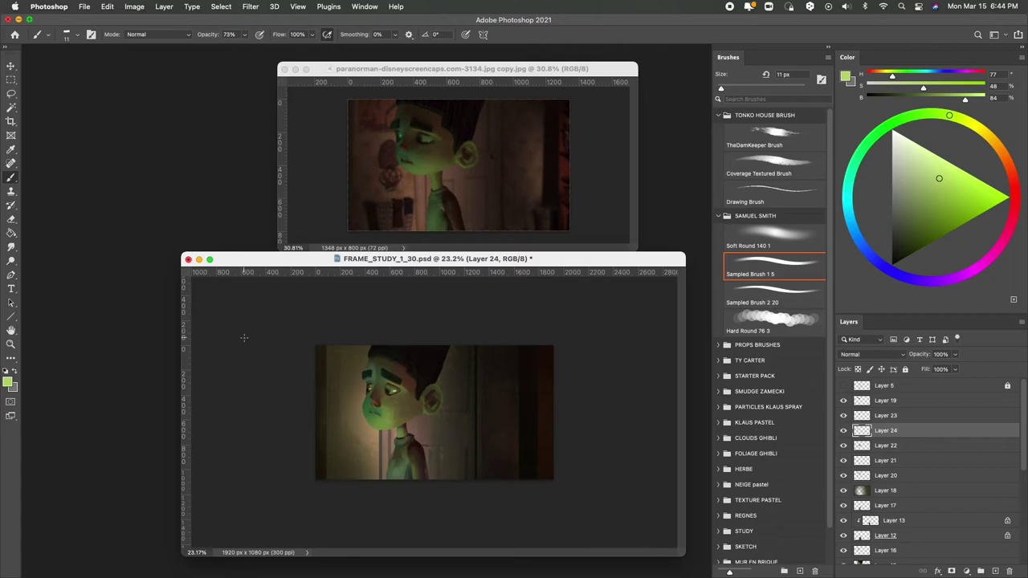
scroll(244, 337, "up", 4)
Step: Boost the shirt's saturation by +22 with Hue/Saturation on Layer 13
key("l")
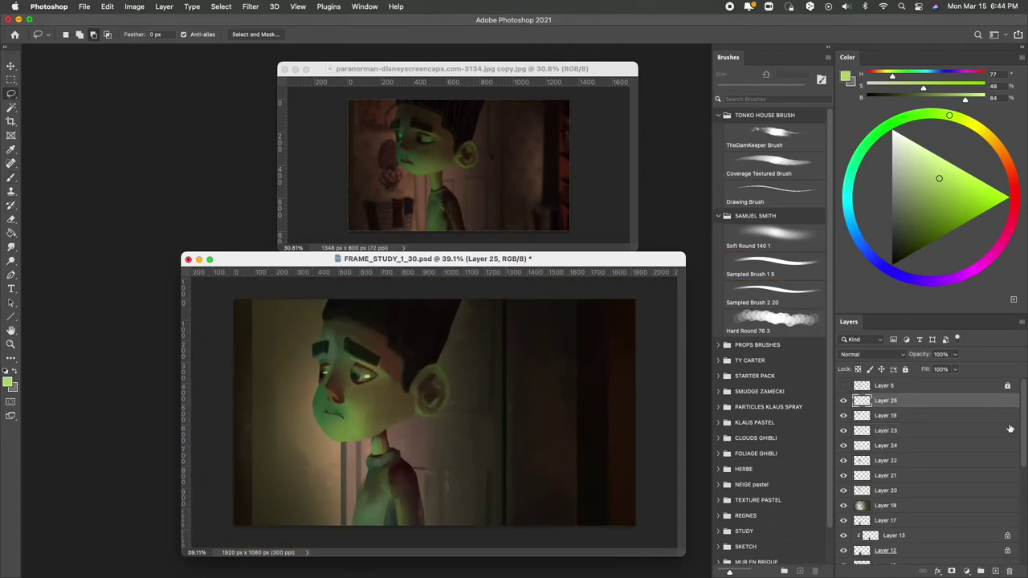
scroll(462, 418, "up", 2)
scroll(463, 418, "down", 3)
key("ctrl+u")
left_click_drag(743, 391, 755, 372)
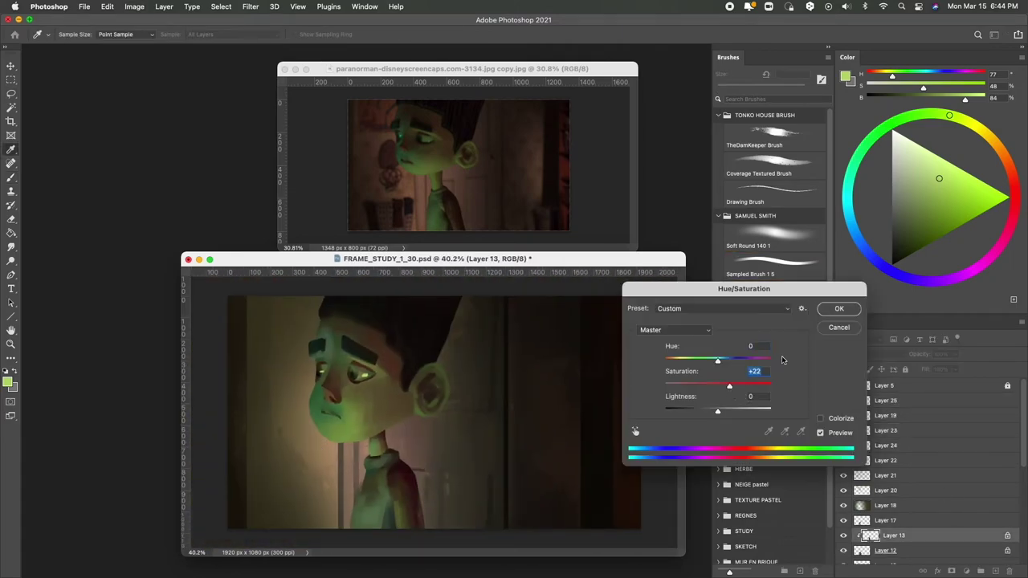
key("Return")
scroll(434, 401, "down", 2)
scroll(924, 482, "down", 2)
scroll(923, 482, "down", 3)
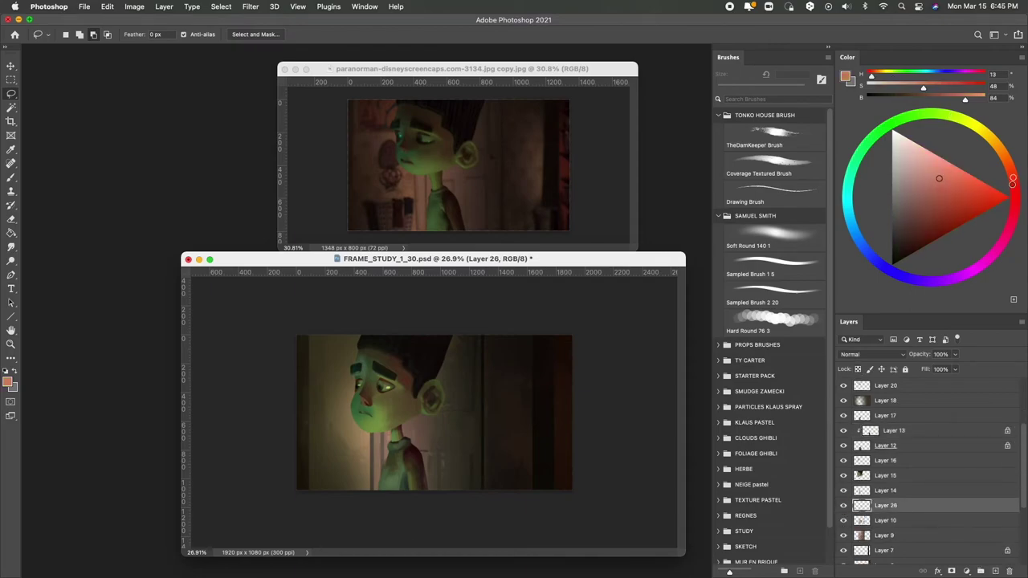
Step: Paint red on Layer 26 at about 60% opacity, then add Layer 27 with a dark brown
key("b")
left_click(771, 265)
scroll(434, 402, "down", 2)
left_click_drag(955, 355, 936, 354)
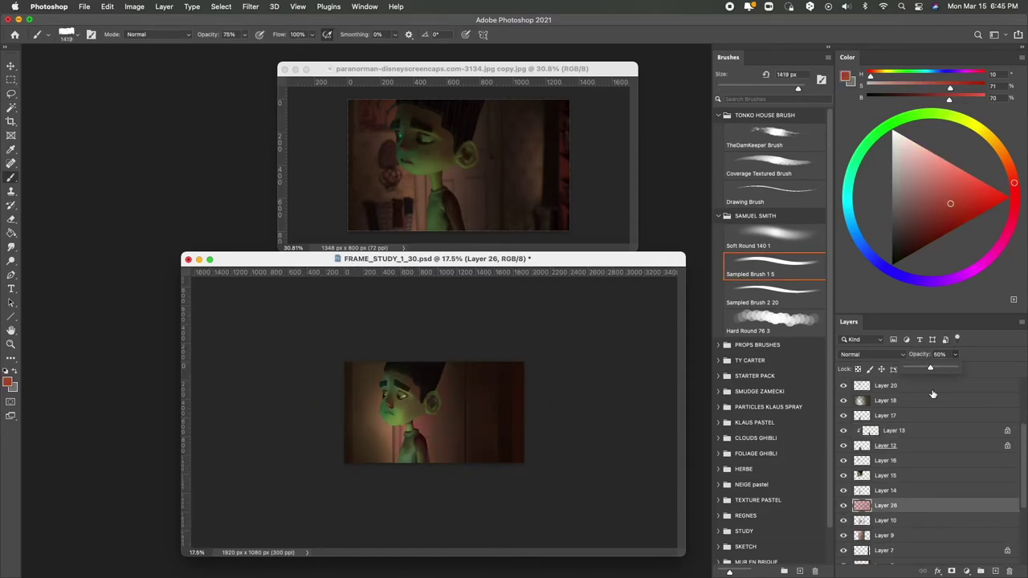
key("ctrl+shift+alt+n")
left_click(501, 386, "alt")
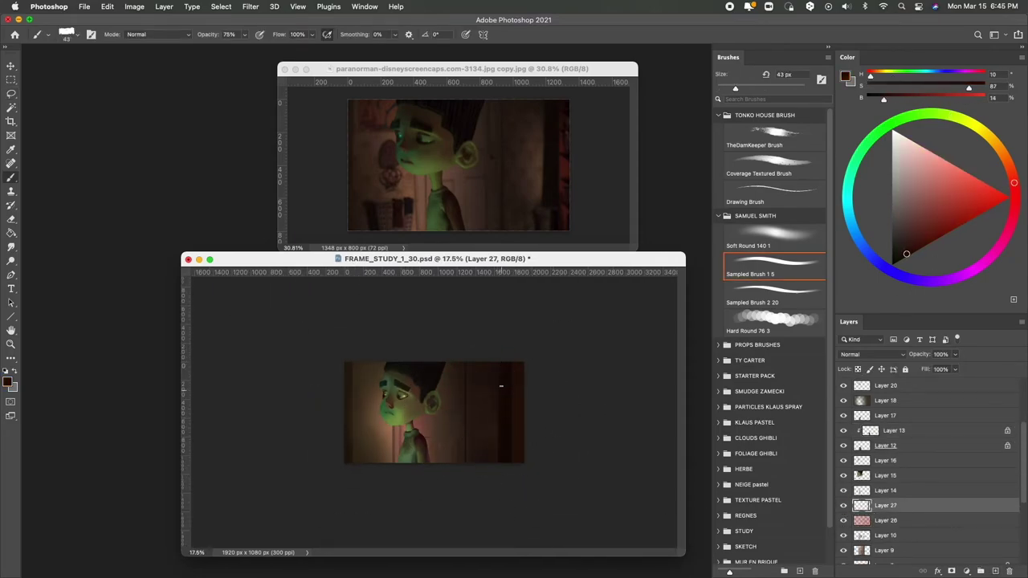
Step: Add Layer 28 with a textured brush and sample muted warm browns from the background
key("ctrl+shift+alt+n")
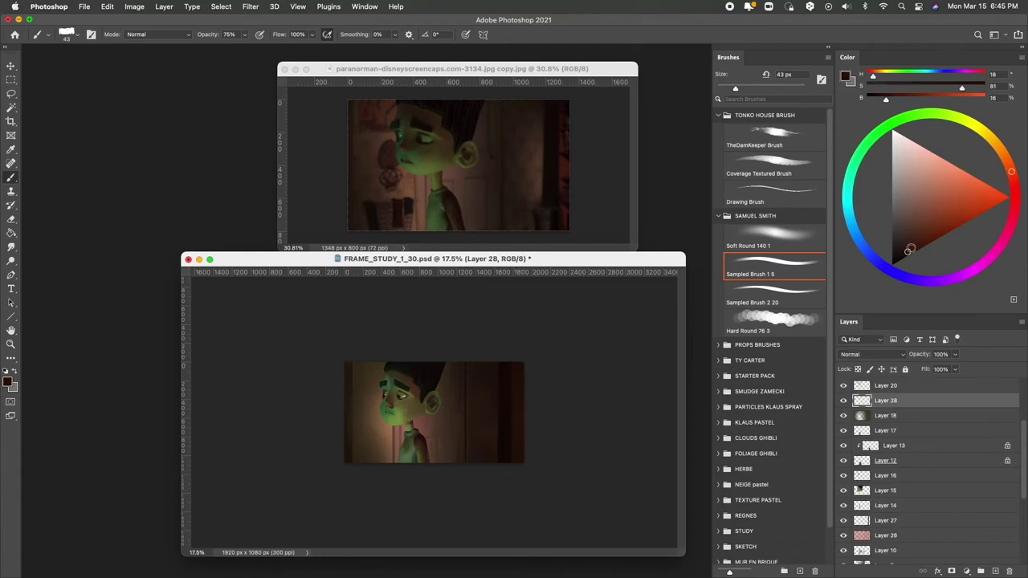
right_click(526, 396)
left_click(498, 385, "alt")
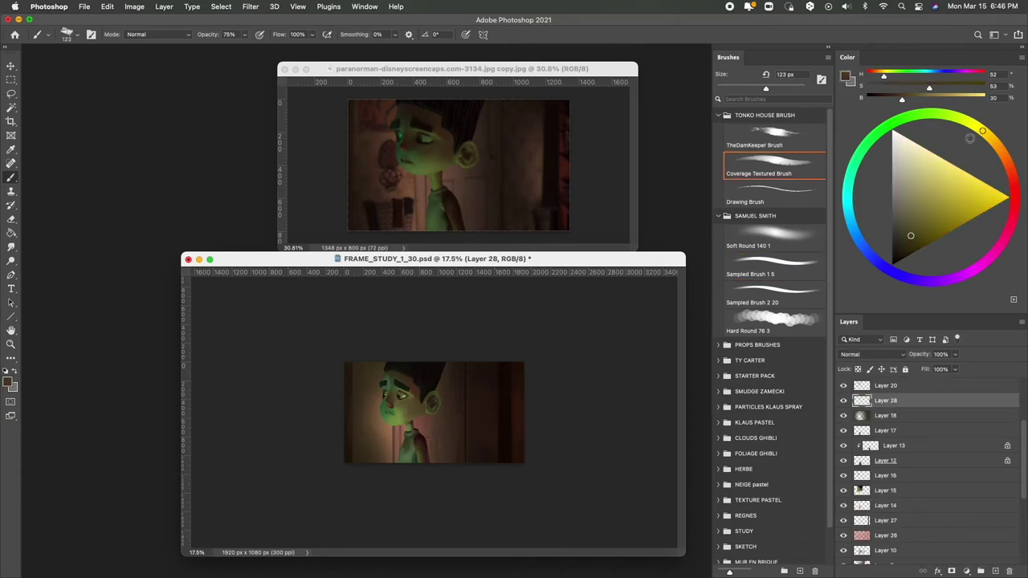
left_click(463, 434, "alt")
left_click(487, 457, "alt")
key("period")
key("period")
key("period")
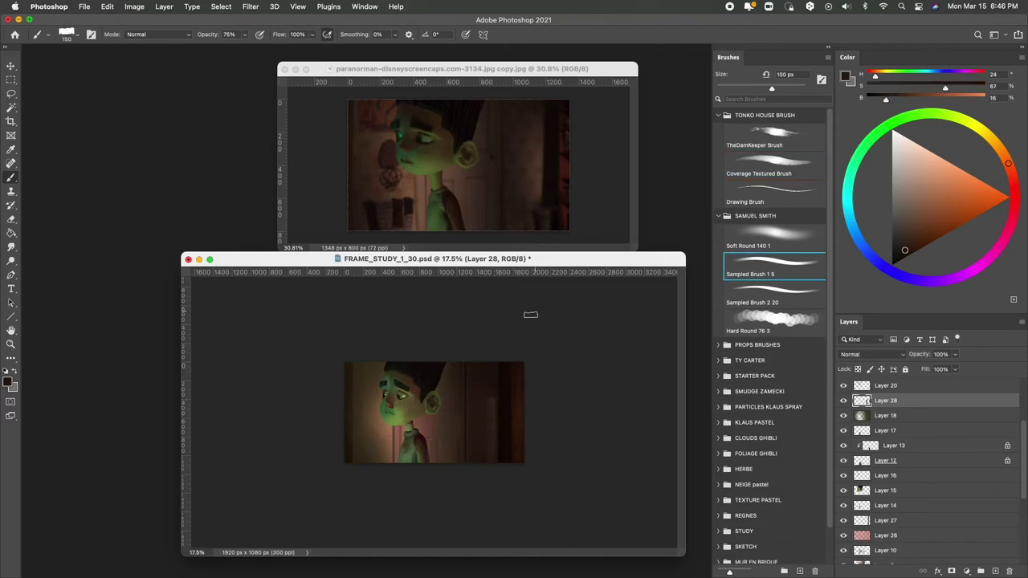
left_click(490, 426, "alt")
left_click(507, 391, "alt")
Step: Set the brush opacity to 15% for soft glazing and load the shirt layer as a selection
left_click_drag(244, 35, 214, 51)
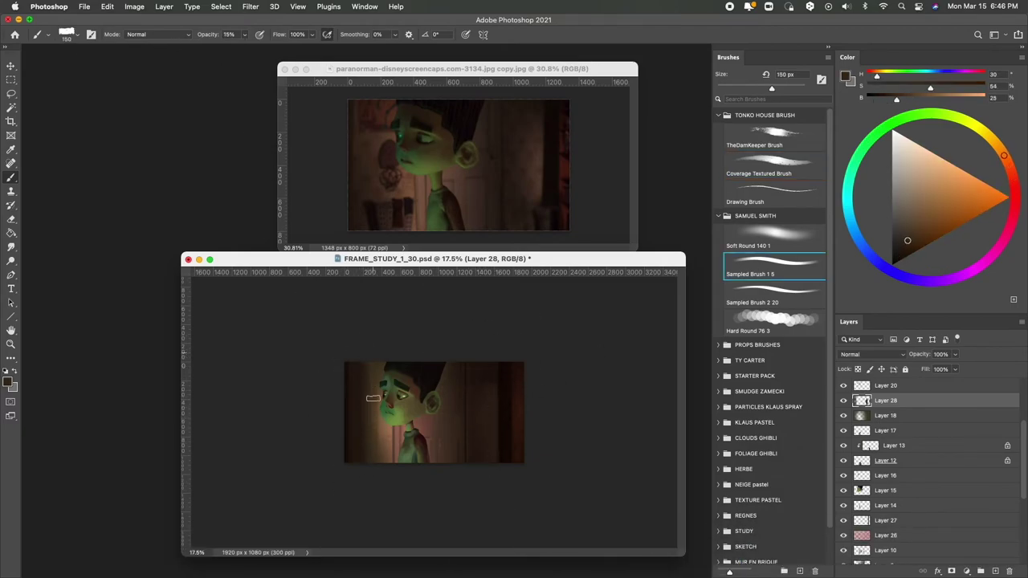
left_click(373, 422, "alt")
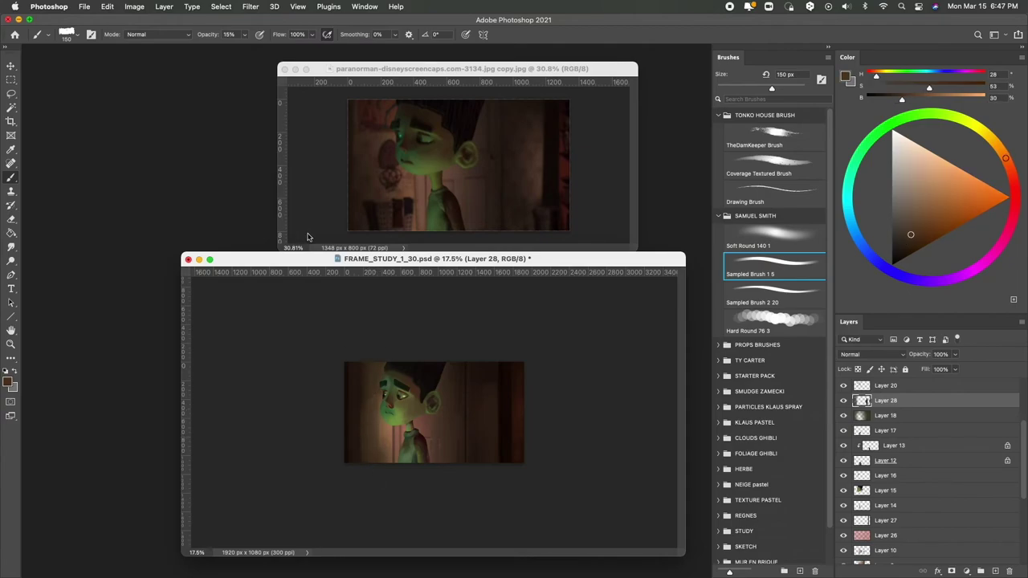
left_click(855, 462)
scroll(852, 474, "up", 3)
Step: Load the head selection and shade the head on a new Multiply layer with a full-opacity soft round brush
scroll(843, 498, "up", 2)
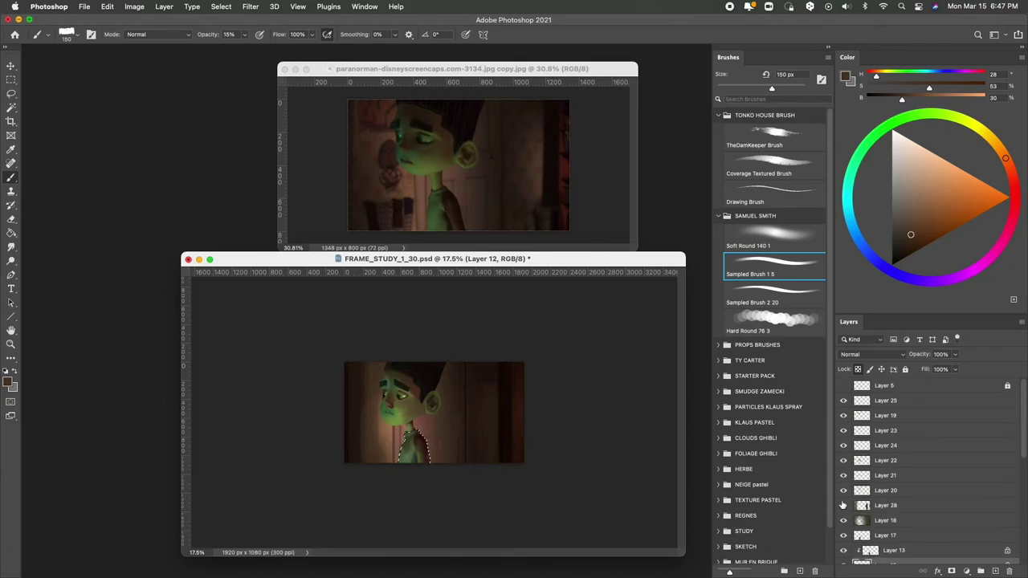
scroll(844, 490, "down", 4)
left_click(868, 491, "shift+super")
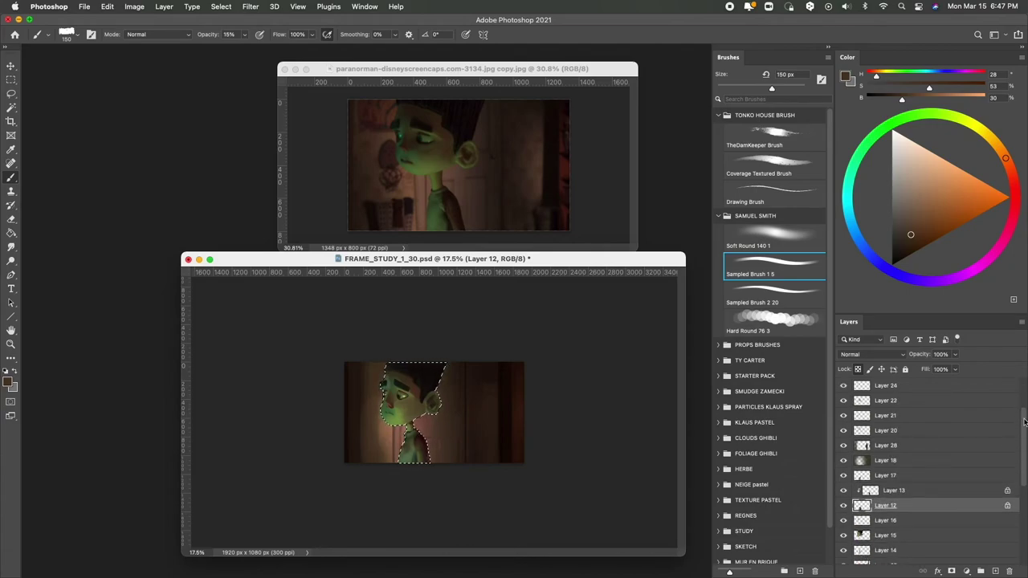
key("super+alt+shift+n")
key("comma")
left_click(446, 394, "alt")
left_click_drag(238, 34, 298, 61)
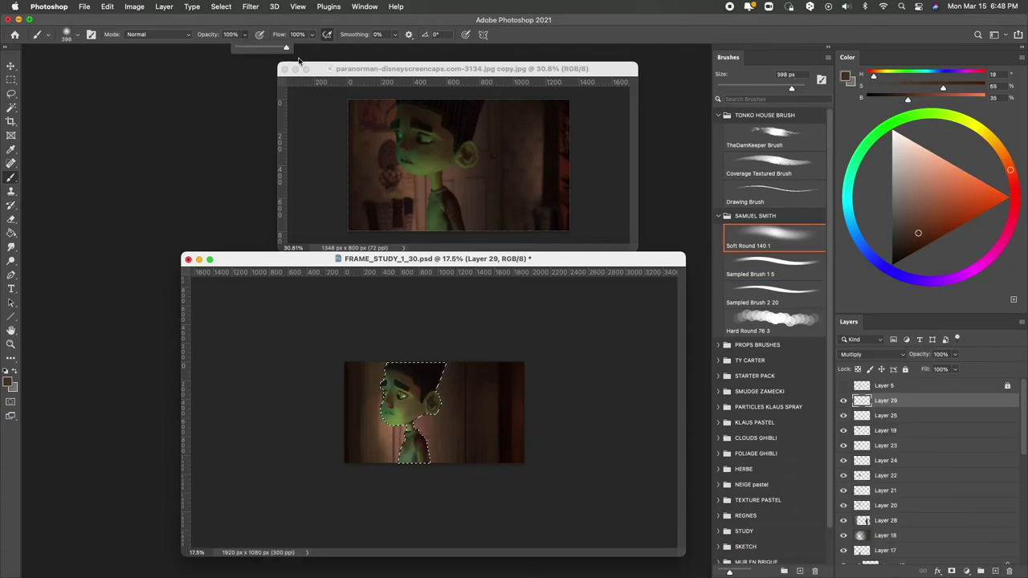
mouse_move(353, 362)
left_mouse_down()
mouse_move(402, 401)
mouse_move(391, 363)
mouse_move(395, 471)
left_mouse_up()
Step: Set up a small textured eraser while zoomed in on the face
key("e")
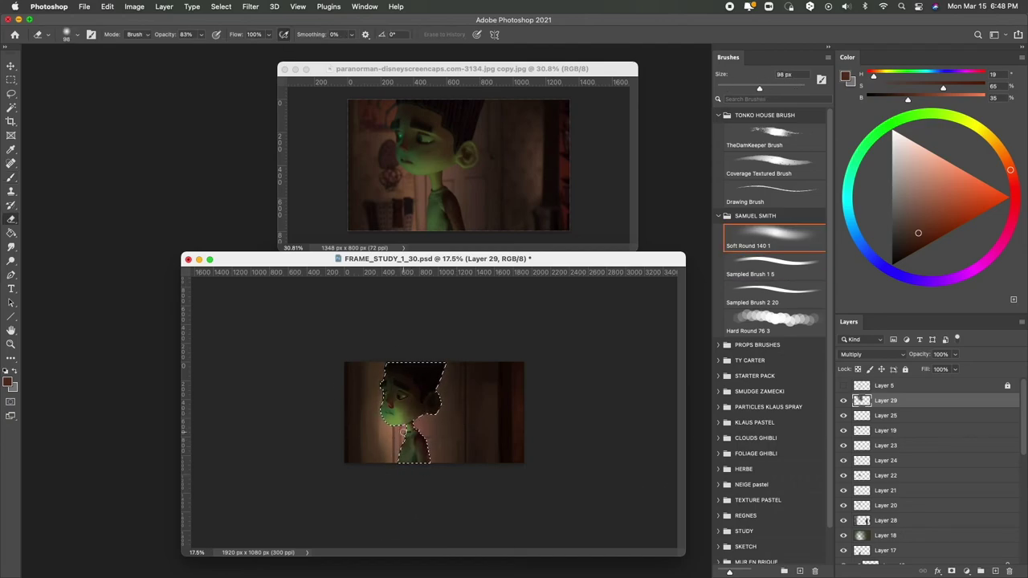
mouse_move(403, 431)
left_mouse_down()
mouse_move(371, 438)
mouse_move(482, 433)
left_mouse_up()
key("period")
key("bracketleft")
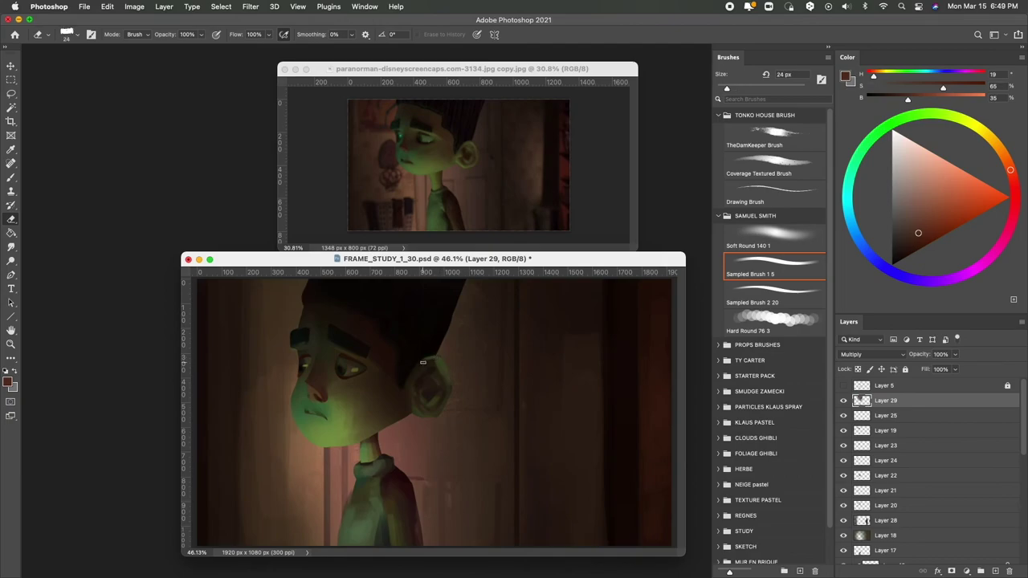
key("bracketleft")
key("bracketleft")
left_click_drag(255, 312, 273, 395)
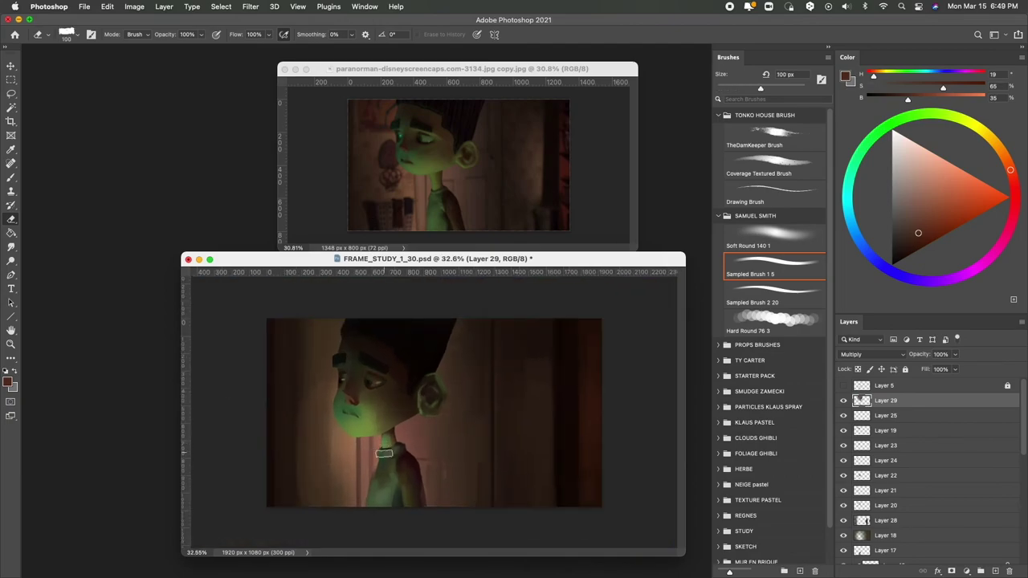
Step: Erase shading off the neck, resizing the eraser to 36 then 91 px at 33% strength
left_click_drag(386, 450, 354, 517)
left_click_drag(379, 372, 342, 392)
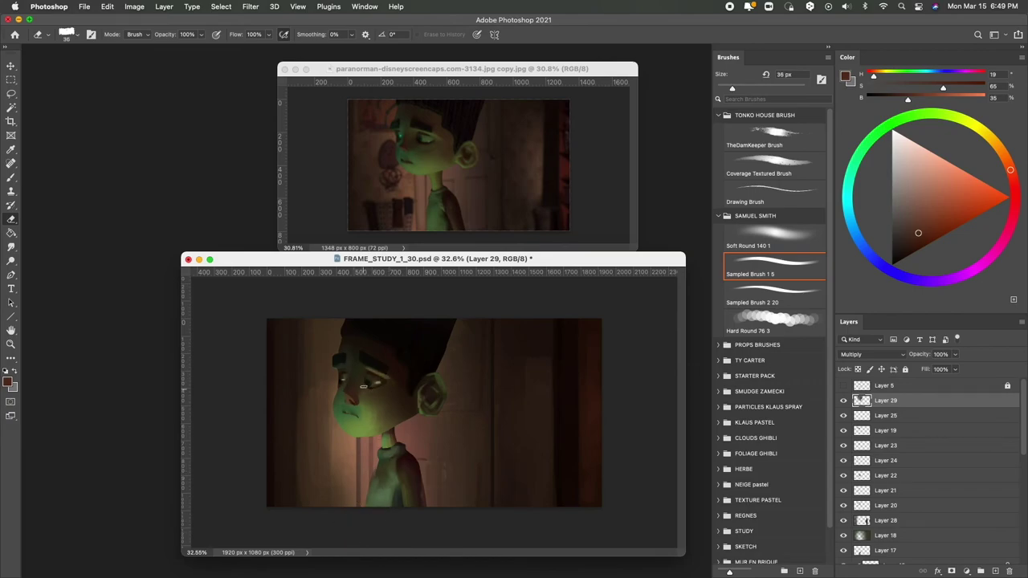
left_click_drag(386, 364, 414, 361)
left_click_drag(329, 334, 275, 363)
key("3")
key("3")
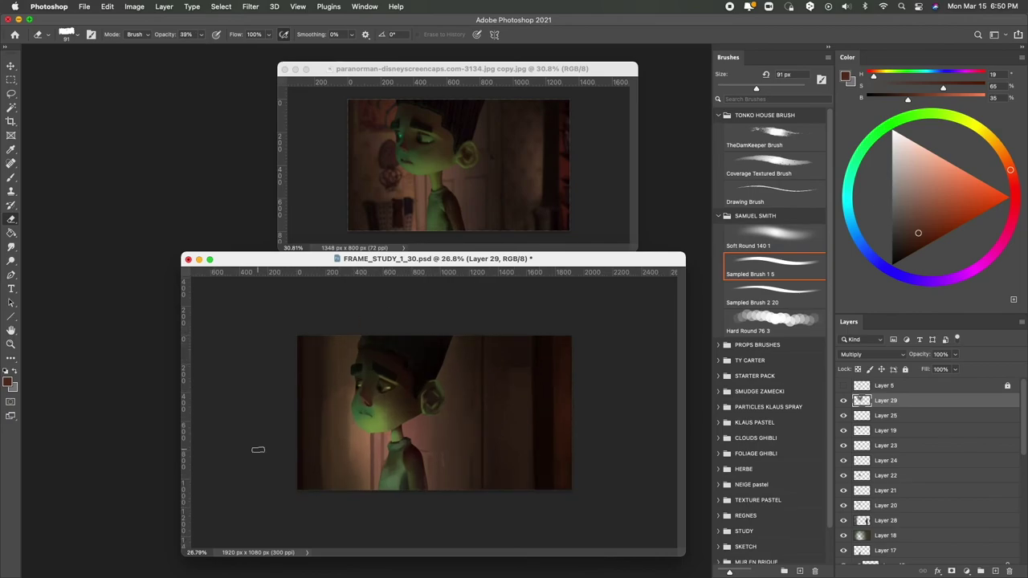
Step: Add Layer 30 for mouth details, sample a dark face green, and save the study
key("b")
left_click_drag(369, 394, 450, 394)
key("ctrl+shift+alt+n")
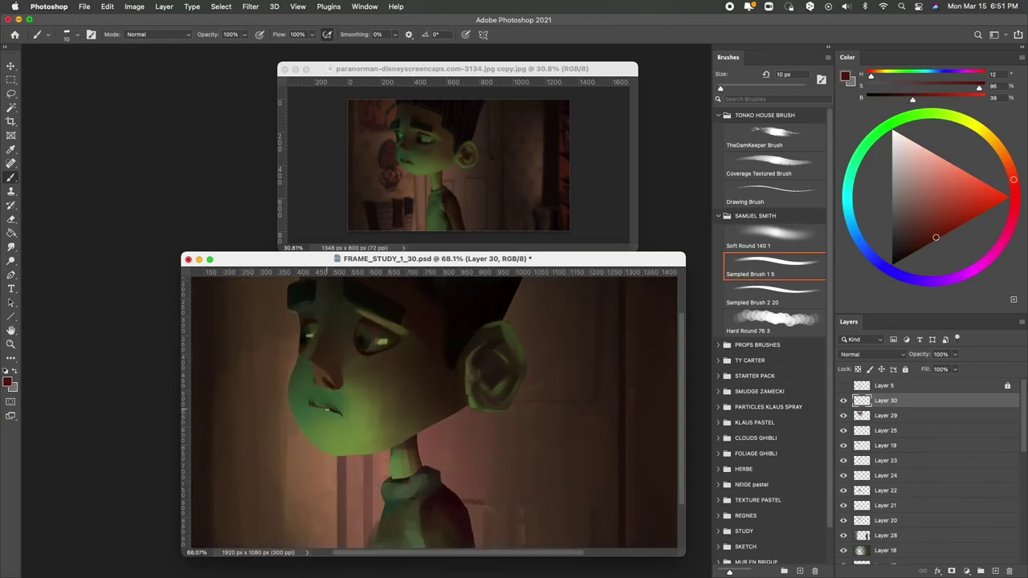
scroll(396, 347, "down", 1)
scroll(396, 347, "left", 2)
left_click(396, 347, "alt")
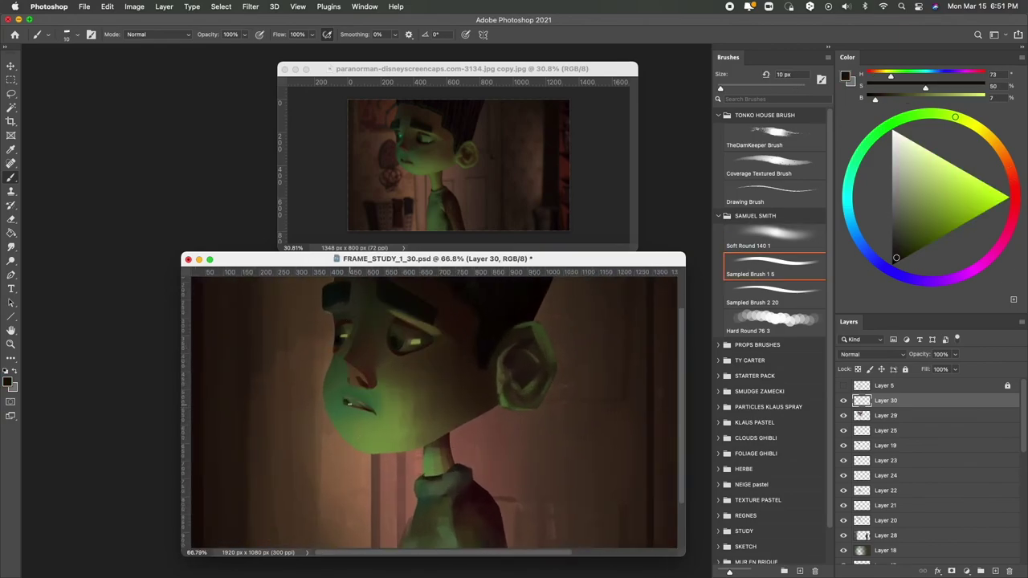
scroll(356, 406, "down", 1)
scroll(262, 343, "down", 10)
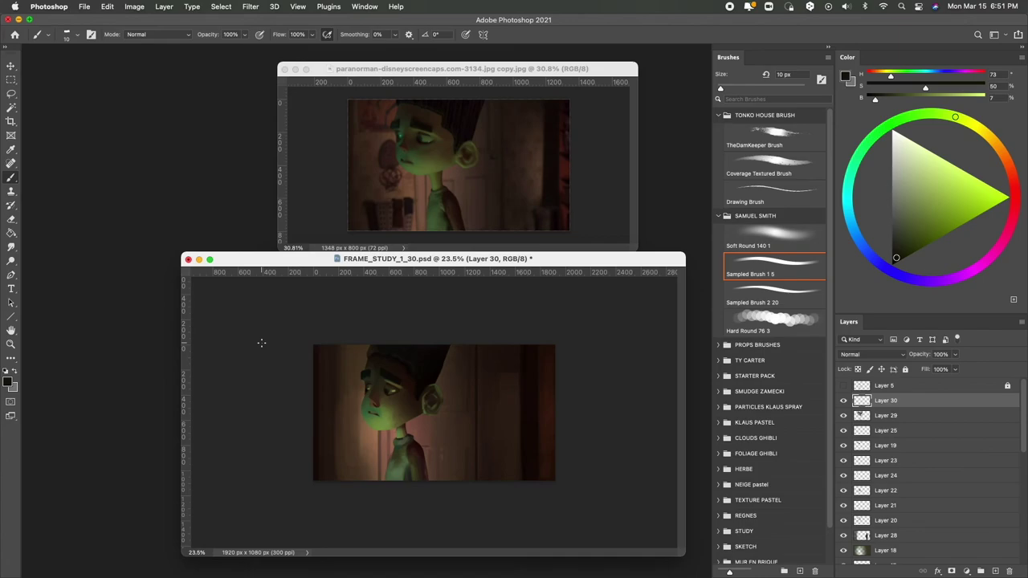
scroll(248, 395, "down", 1)
key("super+s")
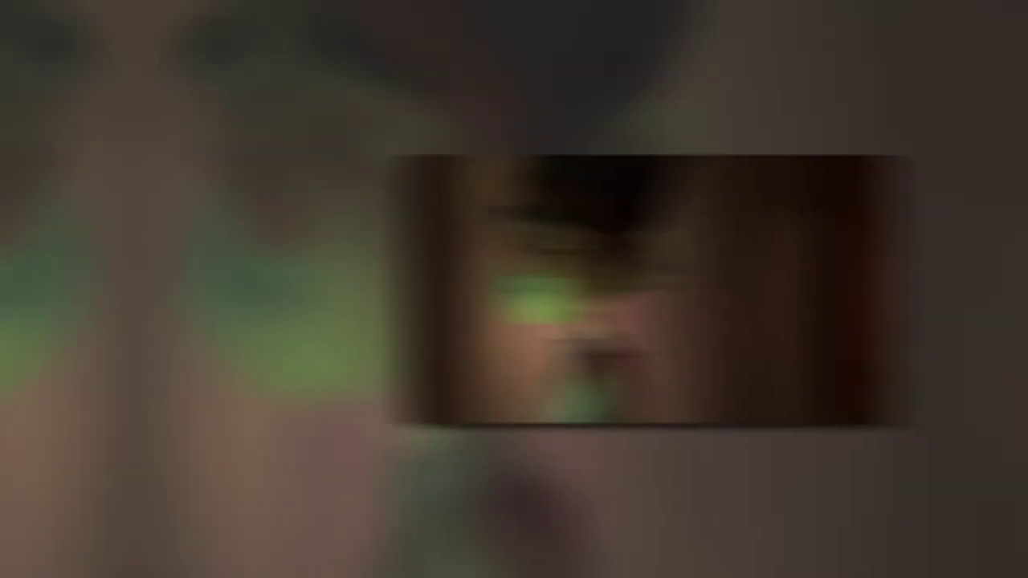